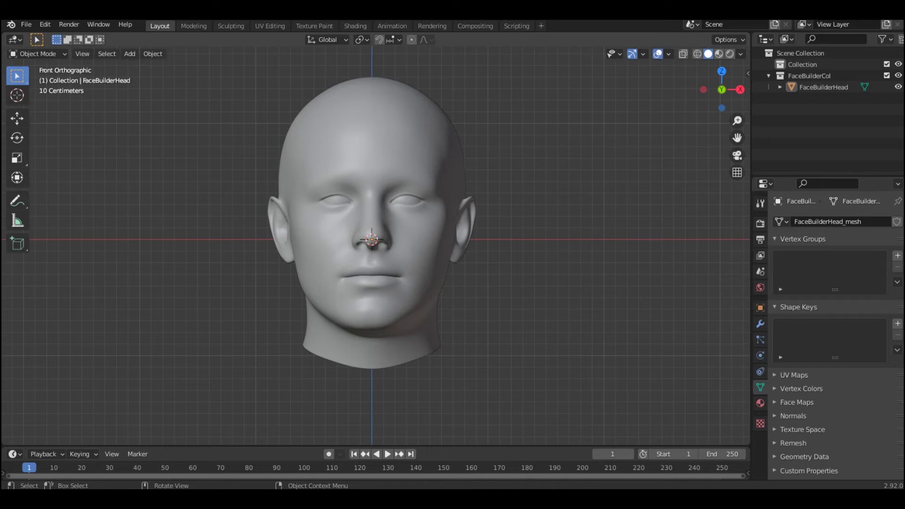
Select the FaceBuilderHead mesh and view it straight on in Front Orthographic
mouse_move(721, 89)
left_mouse_down()
mouse_move(683, 92)
mouse_move(721, 90)
left_mouse_up()
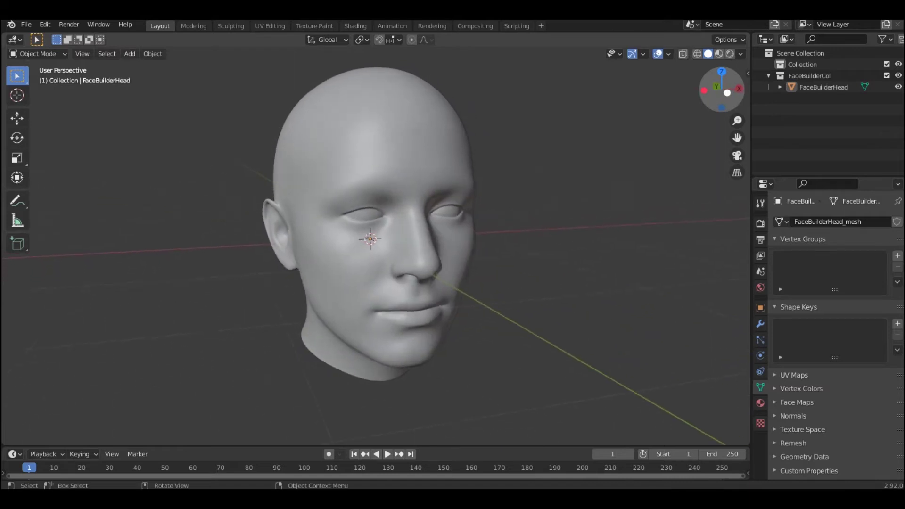
left_click(727, 92)
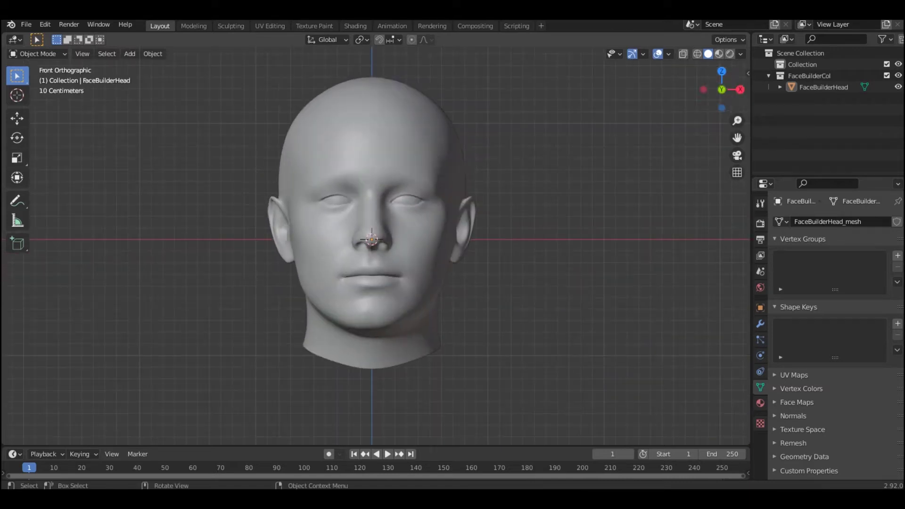
left_click(824, 87)
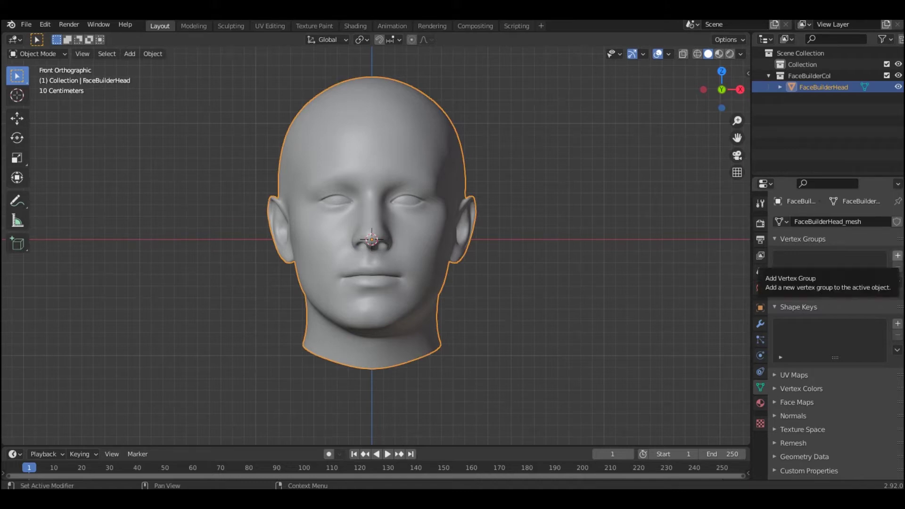
Add a vertex group named 'beard' to the head mesh
left_click(897, 255)
type("beard")
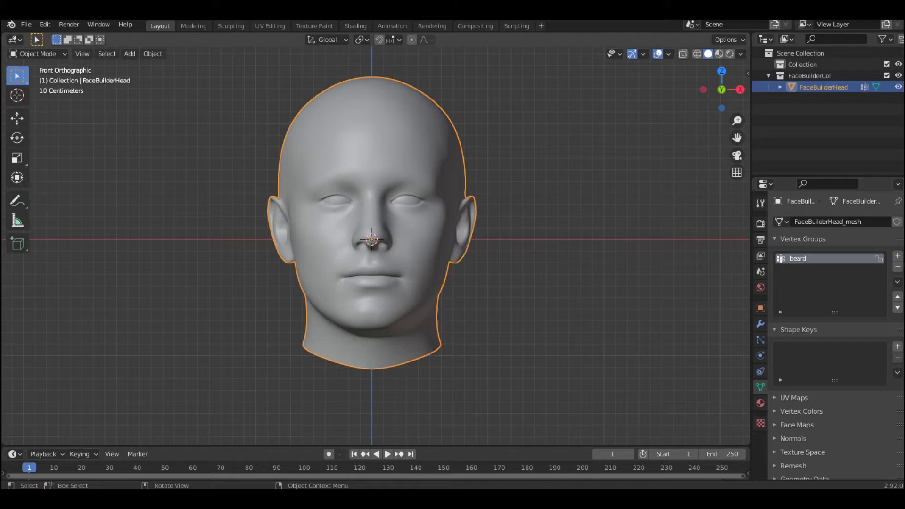
left_click(37, 54)
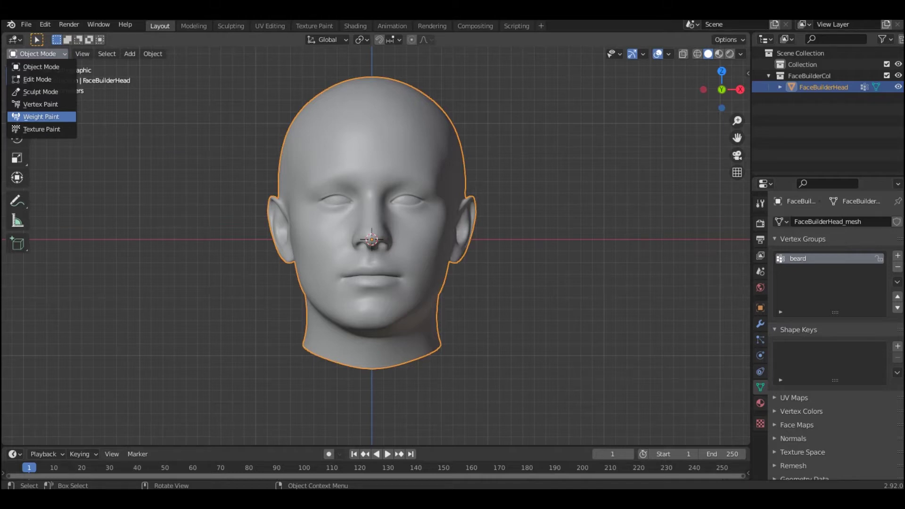
In Weight Paint mode, paint beard weight along the left cheek and jaw from Left view
left_click(42, 116)
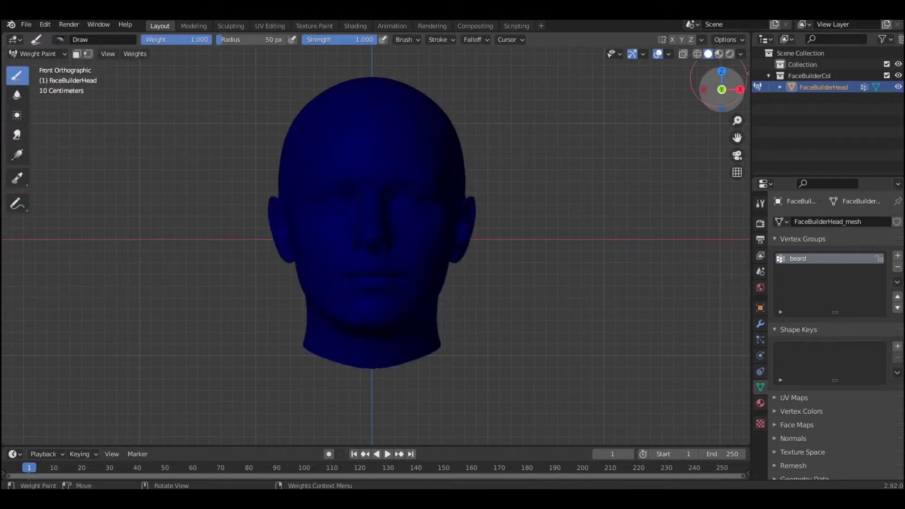
left_click(703, 89)
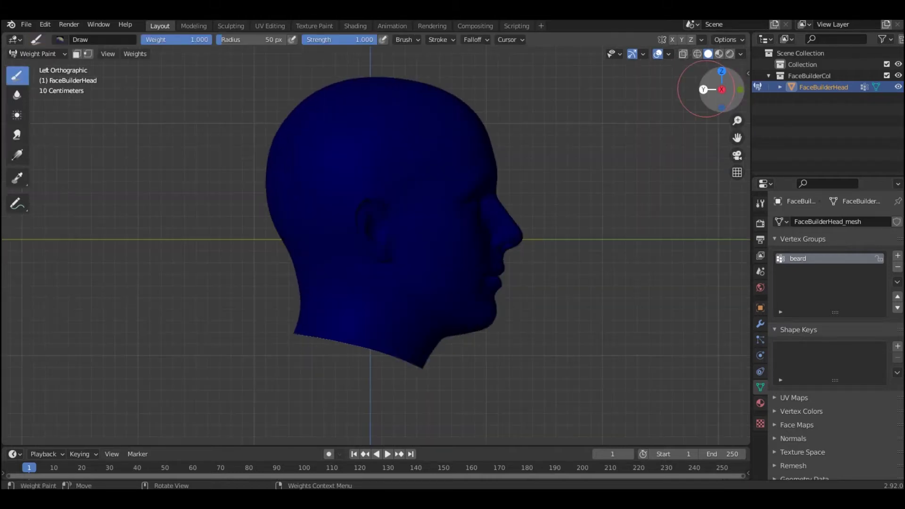
mouse_move(737, 120)
left_mouse_down()
mouse_move(737, 104)
mouse_move(737, 113)
left_mouse_up()
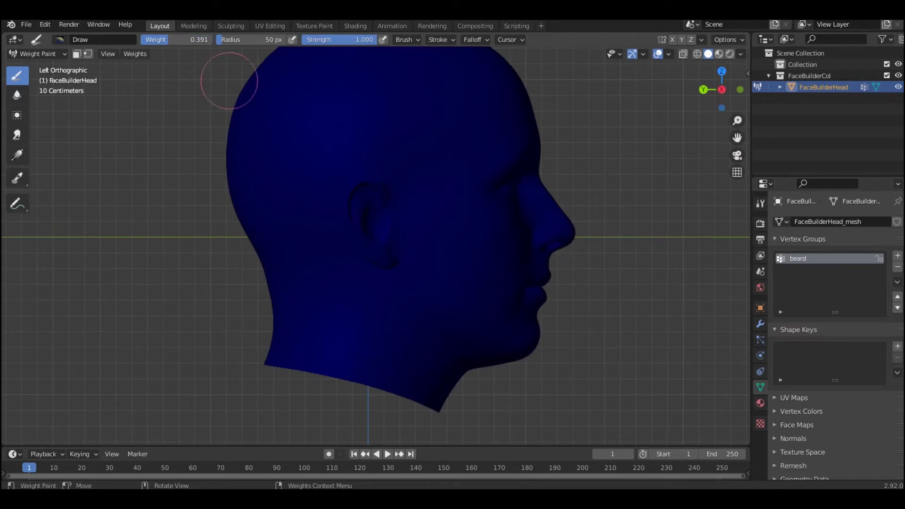
mouse_move(436, 250)
left_mouse_down()
mouse_move(416, 238)
mouse_move(473, 305)
mouse_move(521, 343)
mouse_move(535, 339)
mouse_move(462, 317)
mouse_move(410, 232)
mouse_move(461, 291)
mouse_move(549, 341)
mouse_move(492, 335)
mouse_move(468, 319)
mouse_move(432, 246)
mouse_move(459, 264)
mouse_move(491, 317)
mouse_move(535, 332)
left_mouse_up()
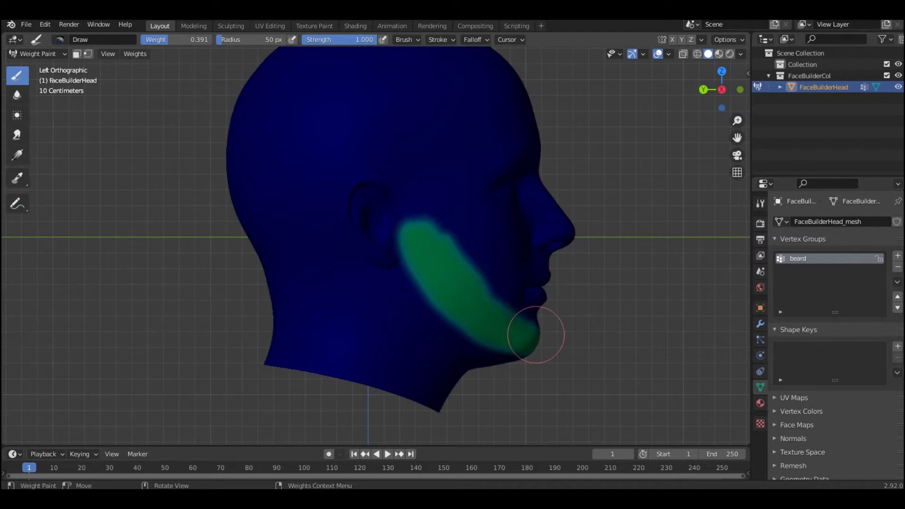
left_click(740, 89)
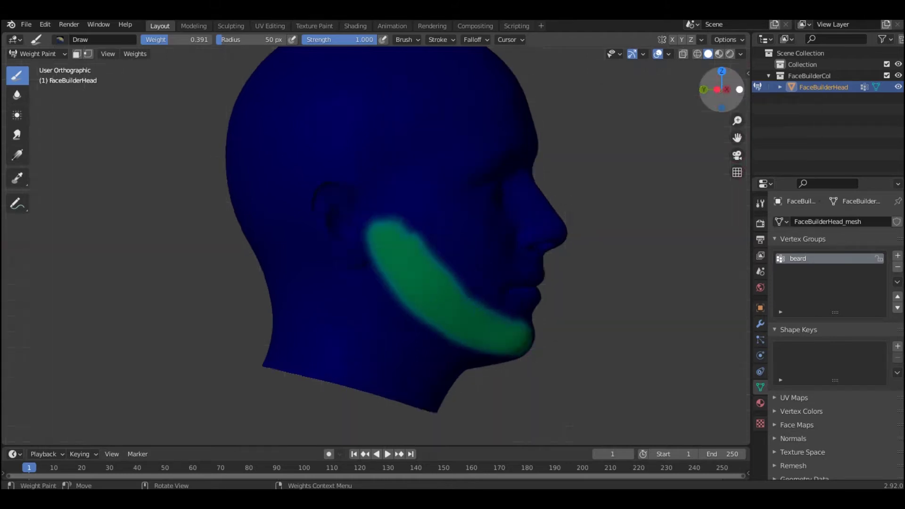
left_click(739, 89)
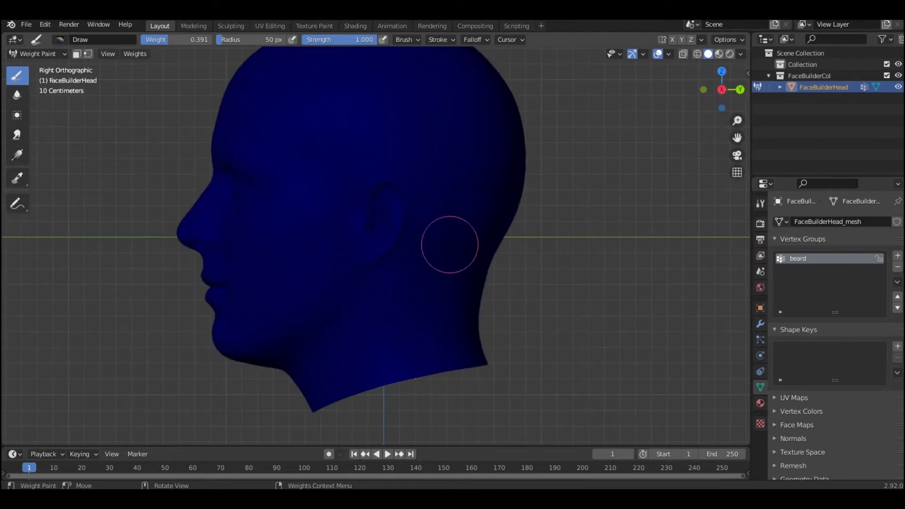
Paint beard weight down the right cheek and jawline to the chin
left_click(330, 236)
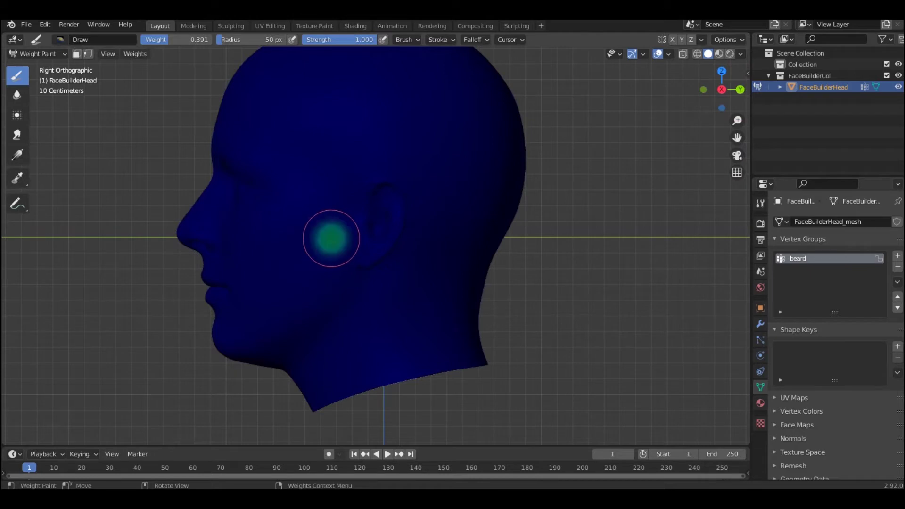
mouse_move(329, 236)
left_mouse_down()
mouse_move(289, 305)
mouse_move(213, 359)
mouse_move(296, 291)
mouse_move(314, 245)
mouse_move(337, 238)
mouse_move(343, 245)
mouse_move(329, 269)
mouse_move(283, 327)
mouse_move(222, 360)
left_mouse_up()
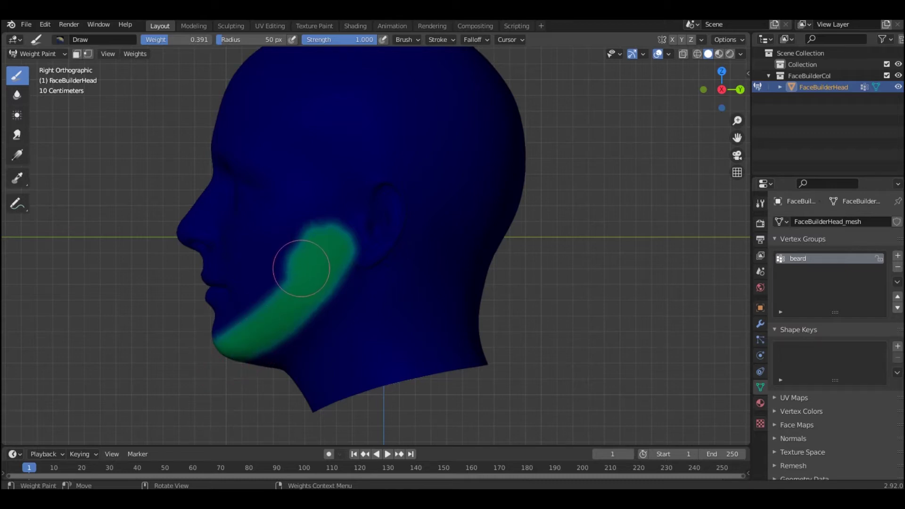
mouse_move(301, 268)
left_mouse_down()
mouse_move(281, 303)
mouse_move(231, 347)
left_mouse_up()
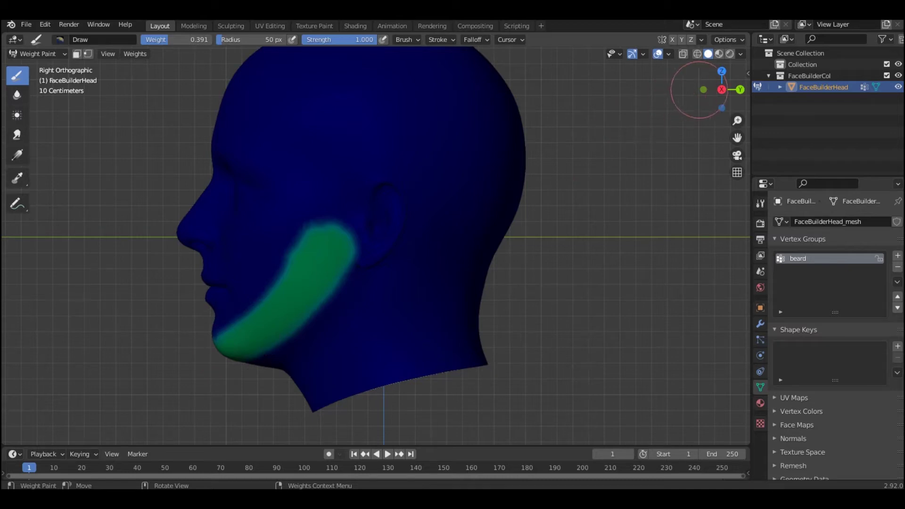
left_click(703, 90)
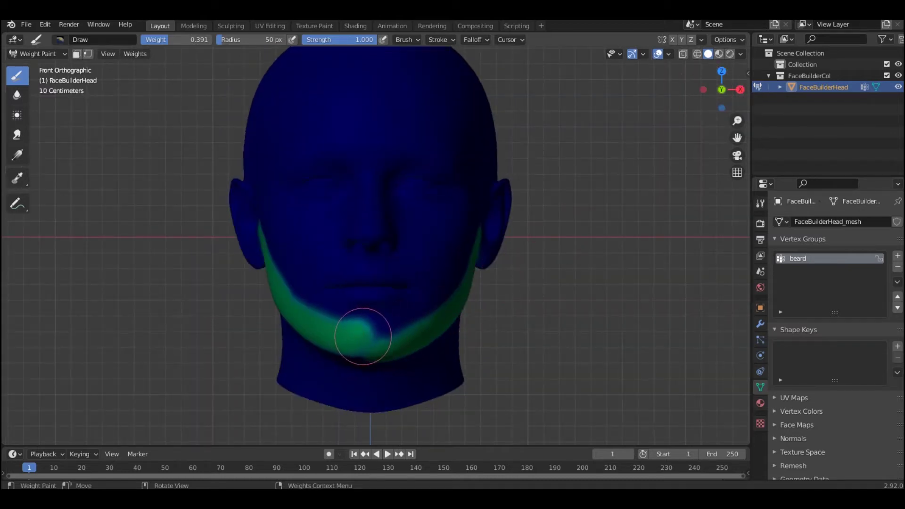
Fill the chin with beard weight, undoing a stray stroke, then return to Object Mode
mouse_move(363, 336)
left_mouse_down()
mouse_move(440, 312)
mouse_move(374, 355)
mouse_move(328, 360)
mouse_move(284, 321)
left_mouse_up()
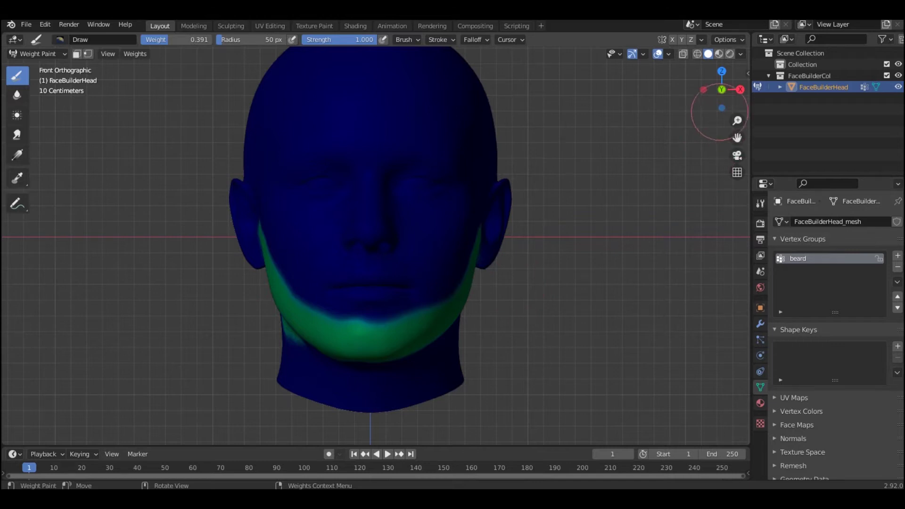
left_click(703, 89)
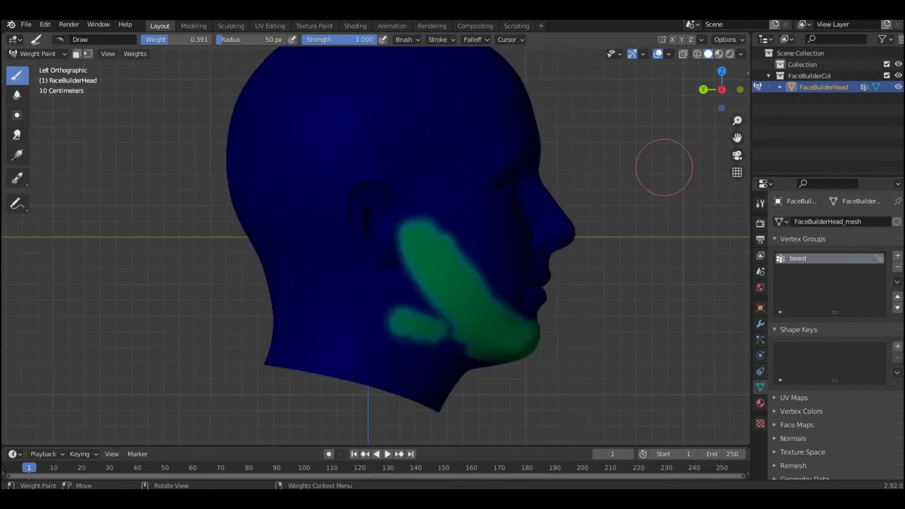
key("ctrl+z")
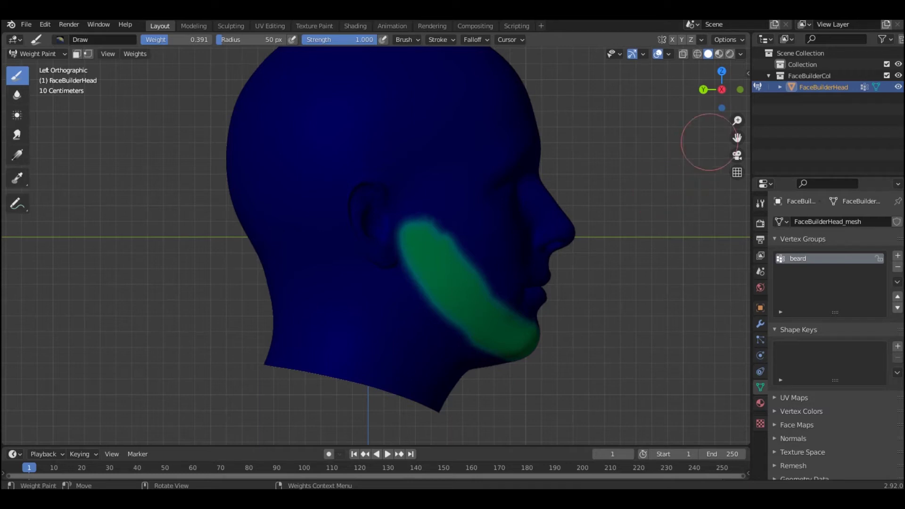
left_click(740, 89)
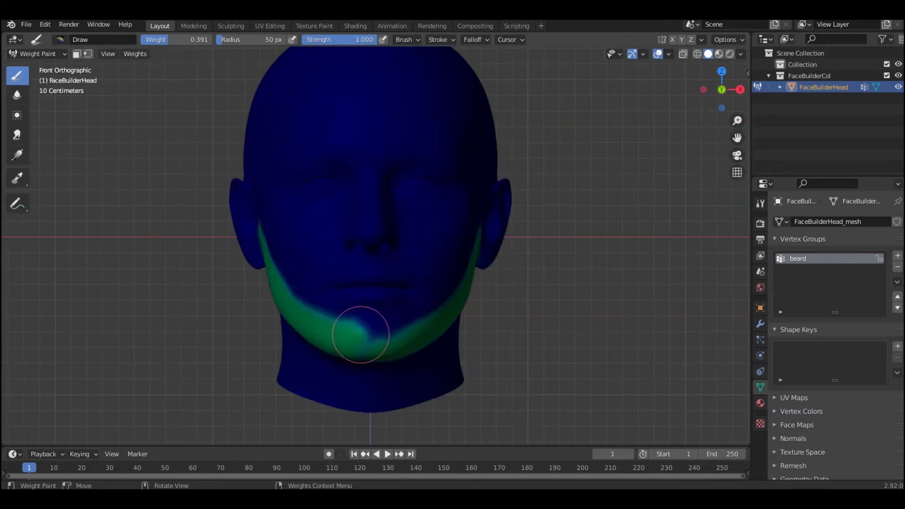
mouse_move(361, 334)
left_mouse_down()
mouse_move(409, 327)
mouse_move(381, 344)
left_mouse_up()
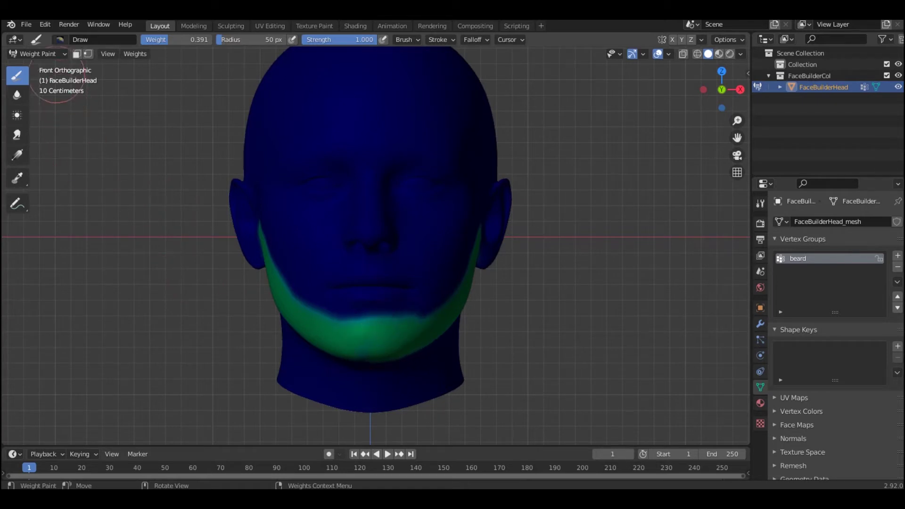
left_click(36, 54)
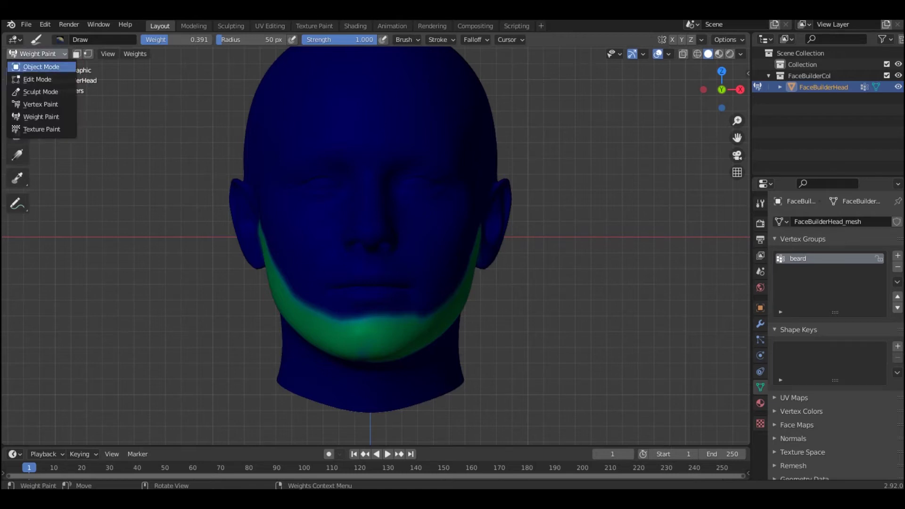
left_click(41, 67)
Add a Hair-type particle system to the head
key("alt+a")
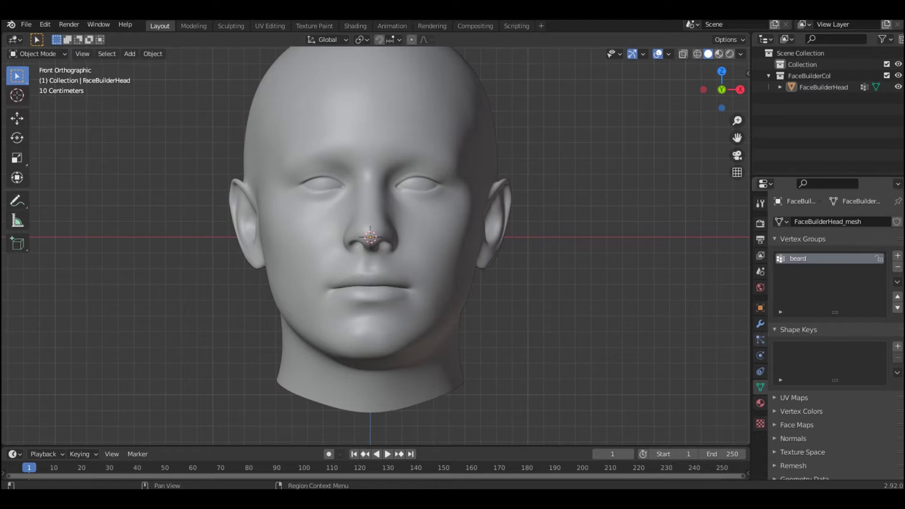
left_click(760, 340)
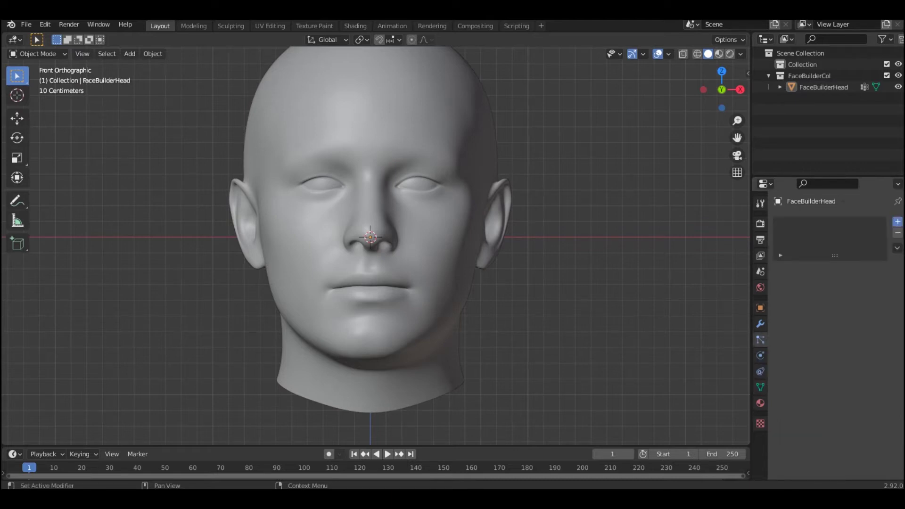
left_click(898, 221)
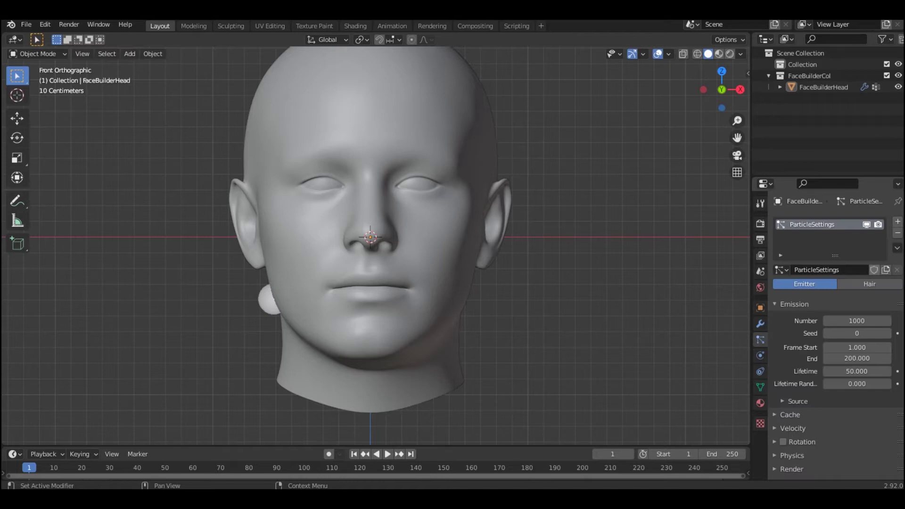
left_click(870, 283)
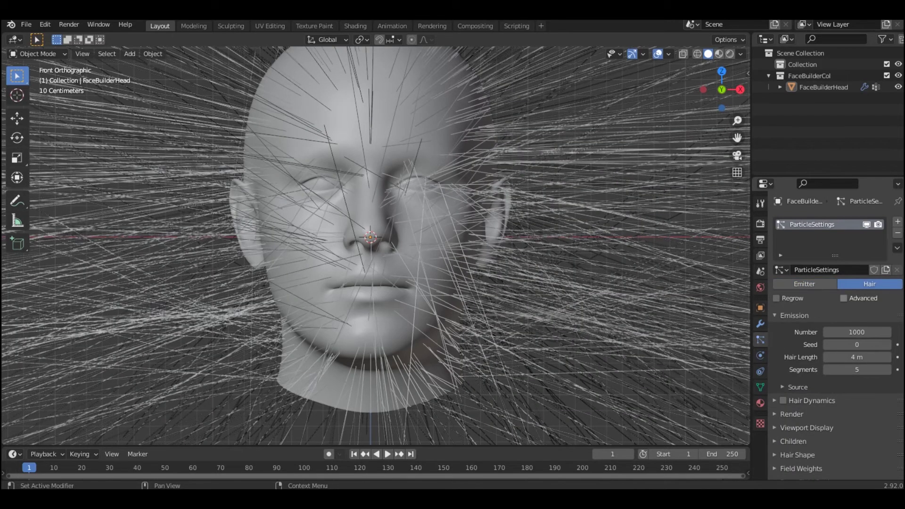
scroll(836, 334, "down", 2)
scroll(837, 335, "down", 1)
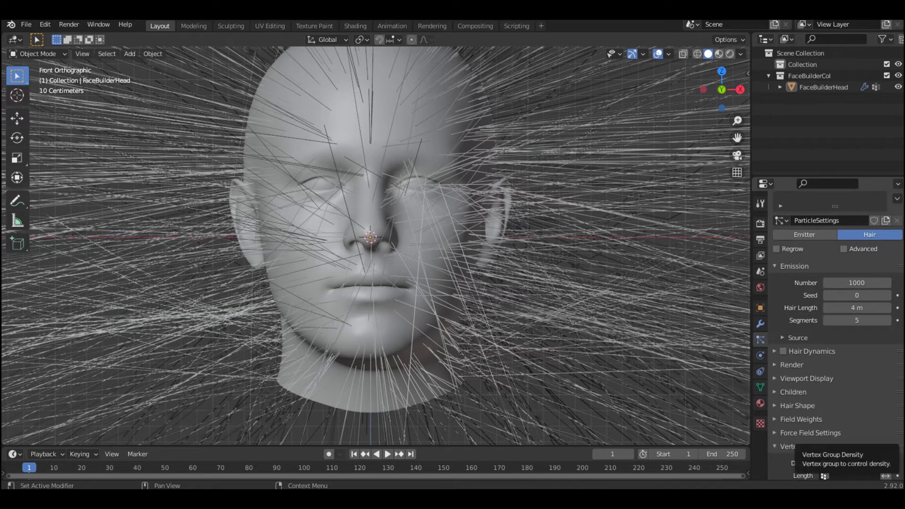
Give the hair 1000 strands, 0.37 m length, and density from the 'beard' vertex group
left_click(853, 463)
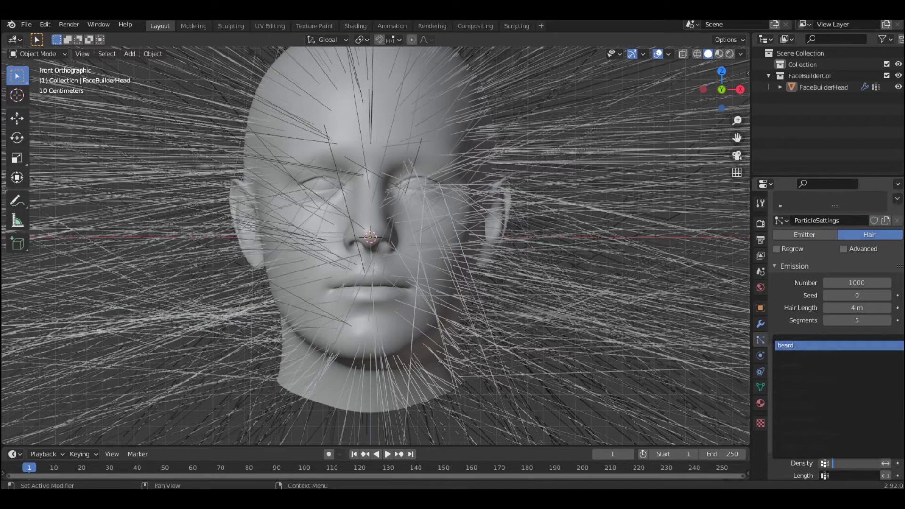
left_click(801, 345)
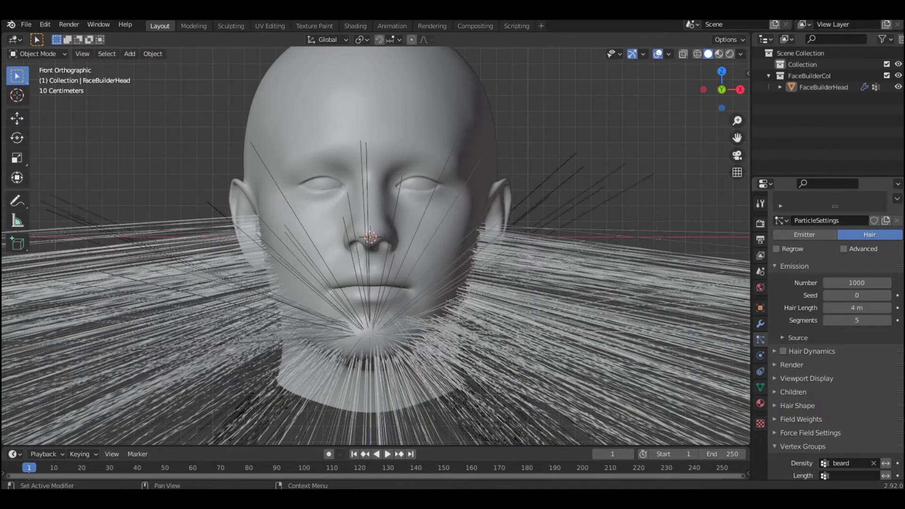
left_click_drag(856, 307, 832, 307)
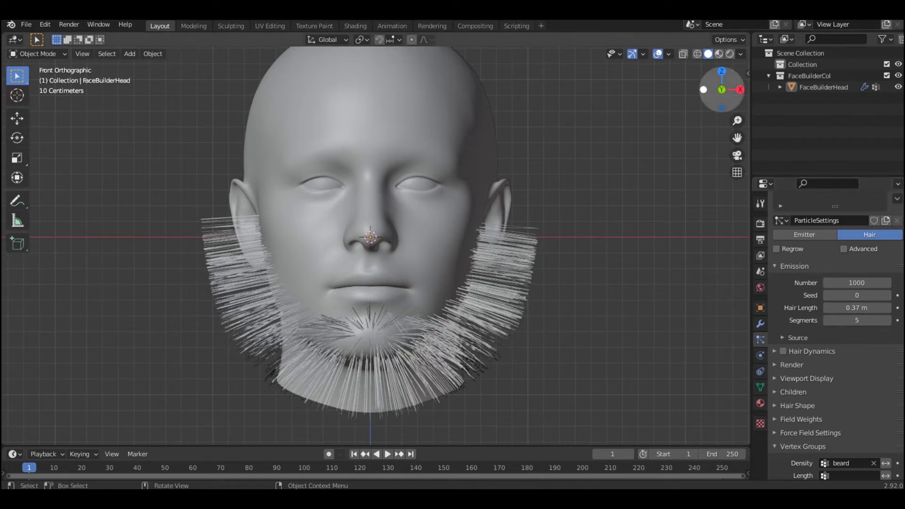
left_click(703, 90)
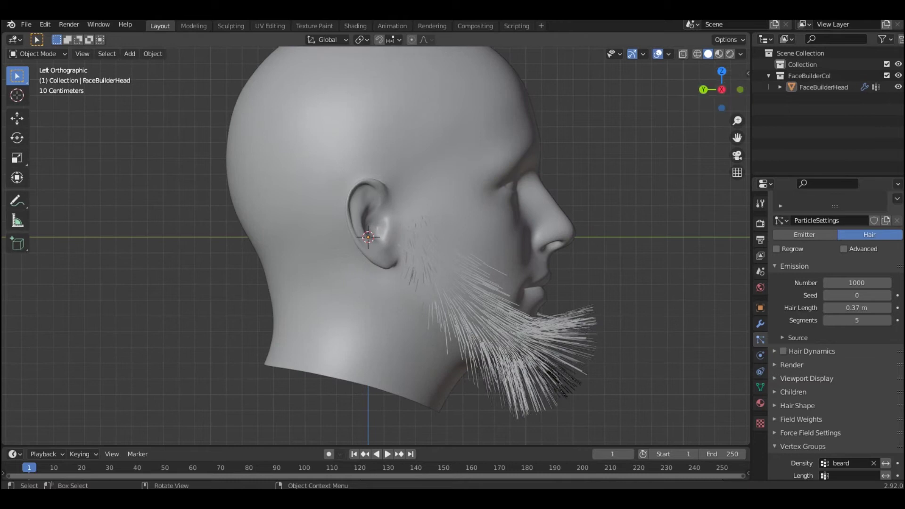
Enter Particle Edit with point select and Random colour viewport shading
left_click(38, 54)
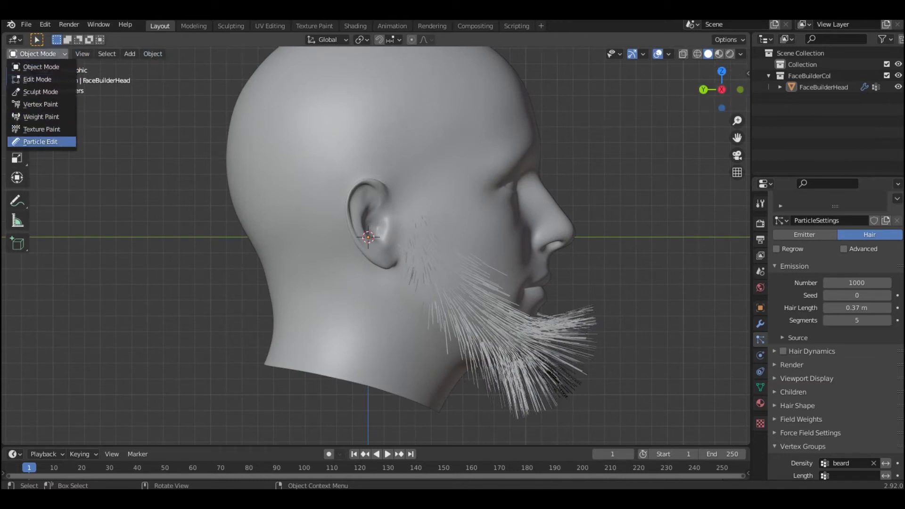
left_click(40, 141)
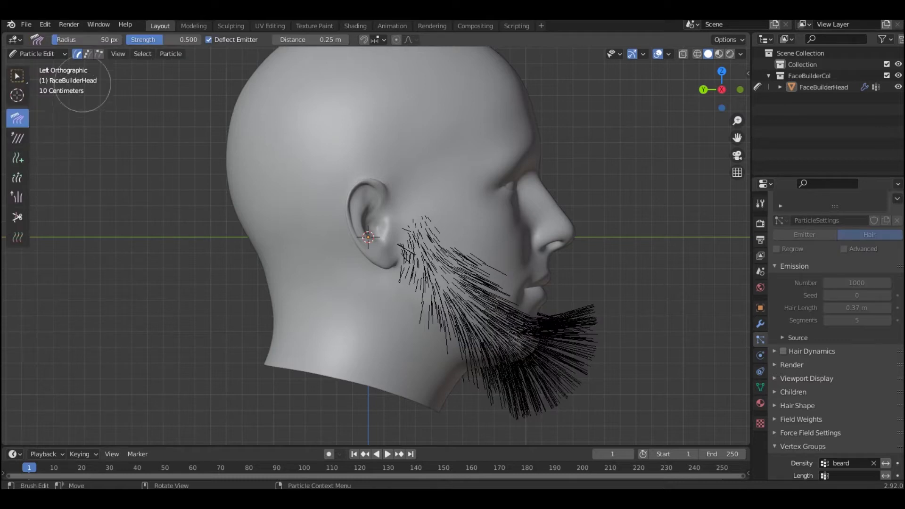
key("2")
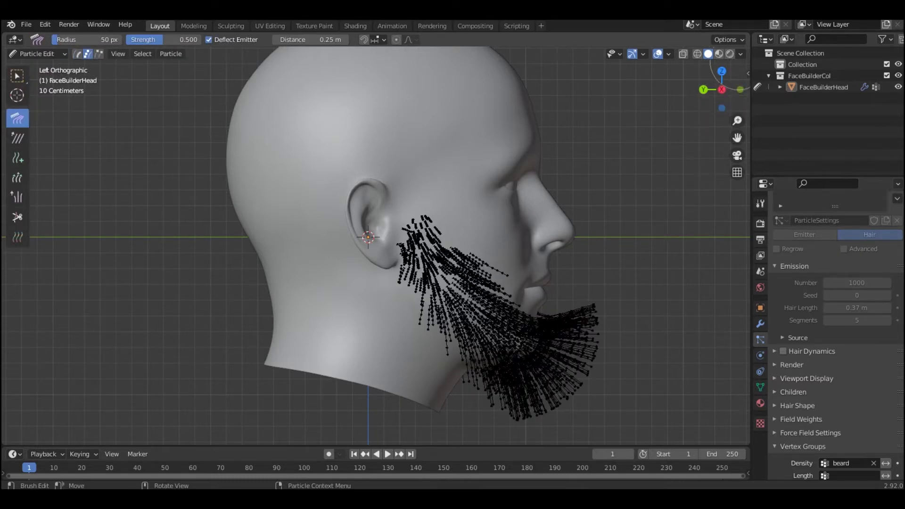
left_click(740, 54)
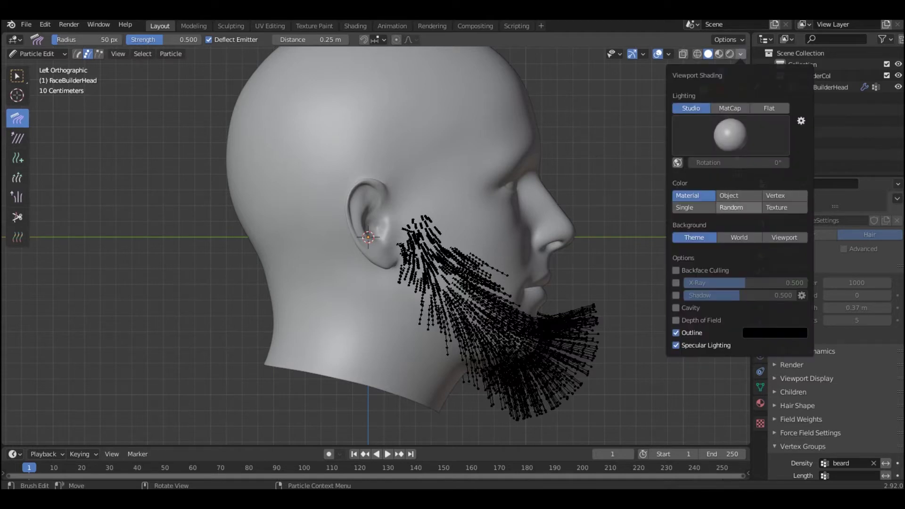
left_click(731, 207)
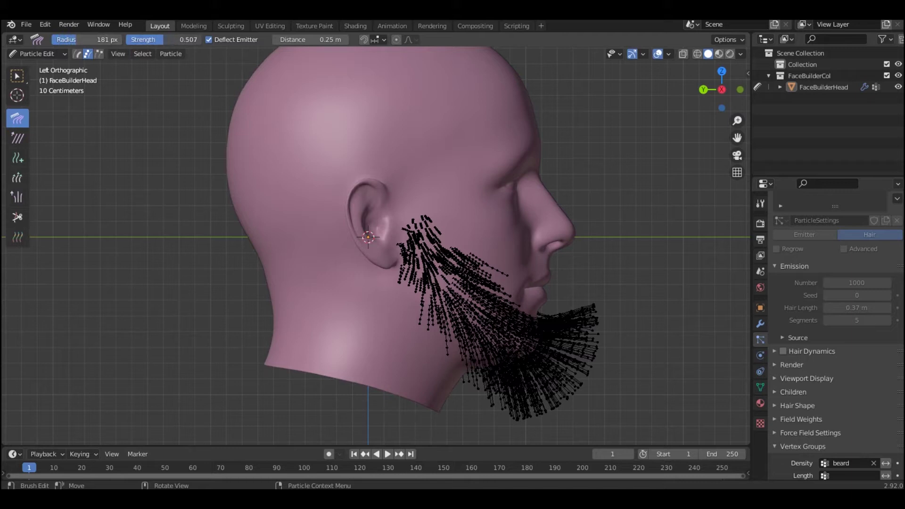
Comb the beard's cheek and jaw strands downward from the side view
mouse_move(383, 222)
left_mouse_down()
mouse_move(396, 221)
mouse_move(418, 280)
mouse_move(465, 327)
mouse_move(498, 336)
mouse_move(502, 414)
mouse_move(521, 441)
mouse_move(567, 430)
left_mouse_up()
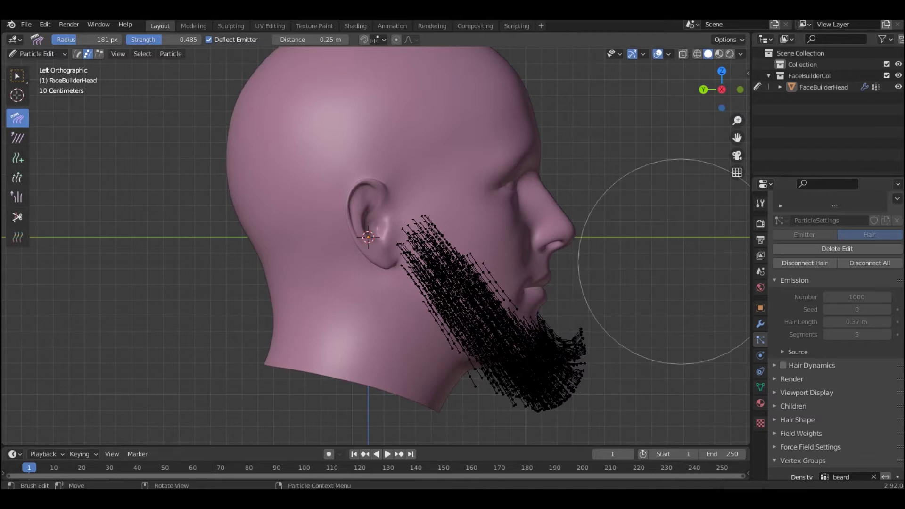
left_click_drag(728, 113, 728, 104)
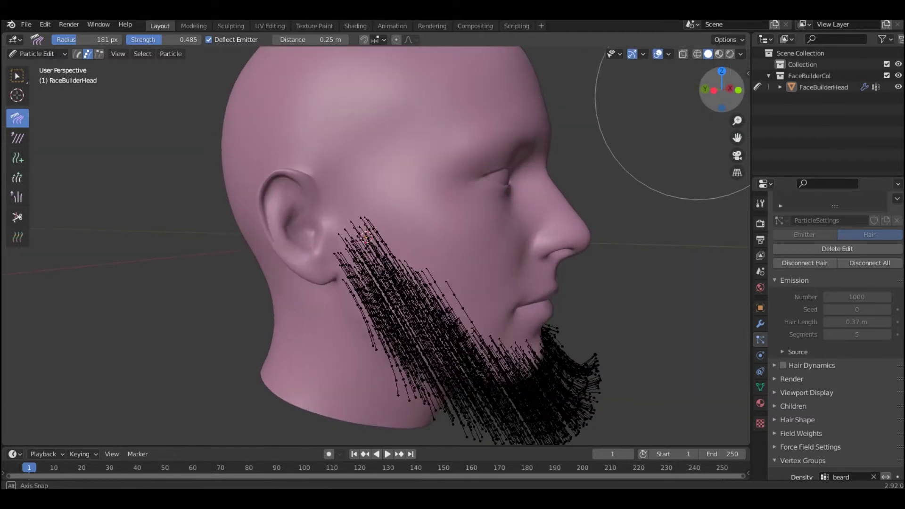
left_click(739, 89)
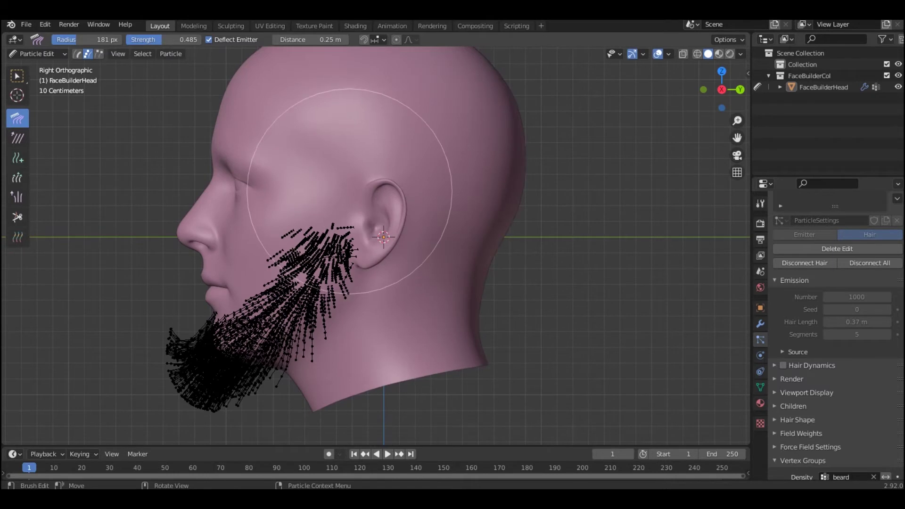
mouse_move(349, 190)
left_mouse_down()
mouse_move(186, 410)
mouse_move(151, 333)
mouse_move(172, 323)
mouse_move(192, 417)
left_mouse_up()
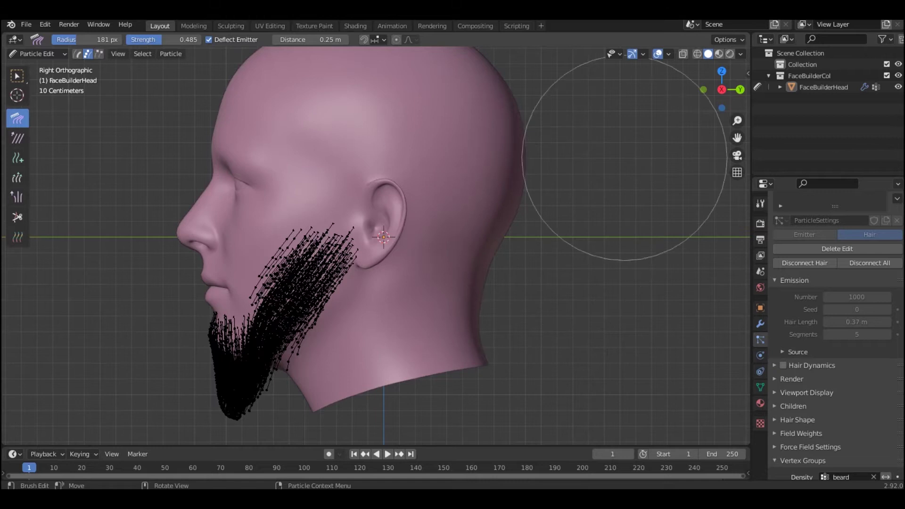
From the front, comb both sides of the beard narrower and straight down
left_click(703, 90)
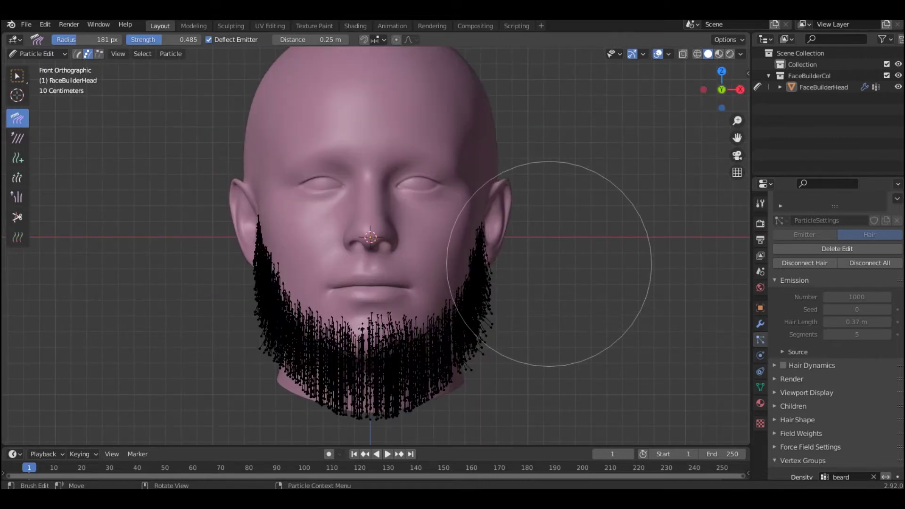
left_click_drag(550, 305, 437, 412)
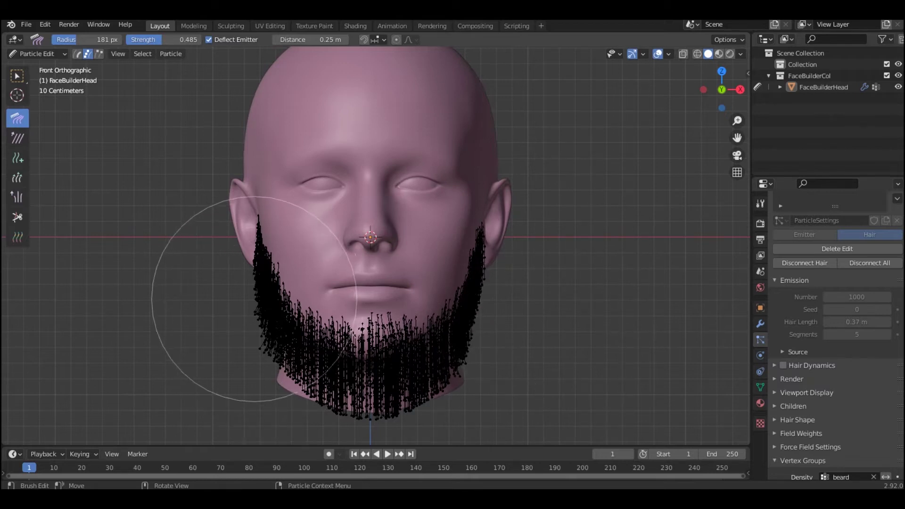
left_click_drag(229, 296, 261, 394)
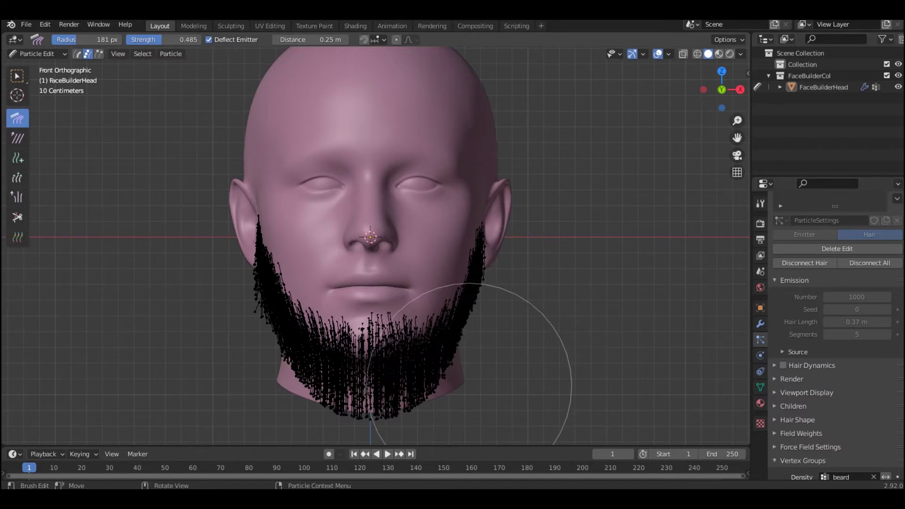
Return to Object Mode and inspect the combed beard from back, right and front views
left_click(37, 53)
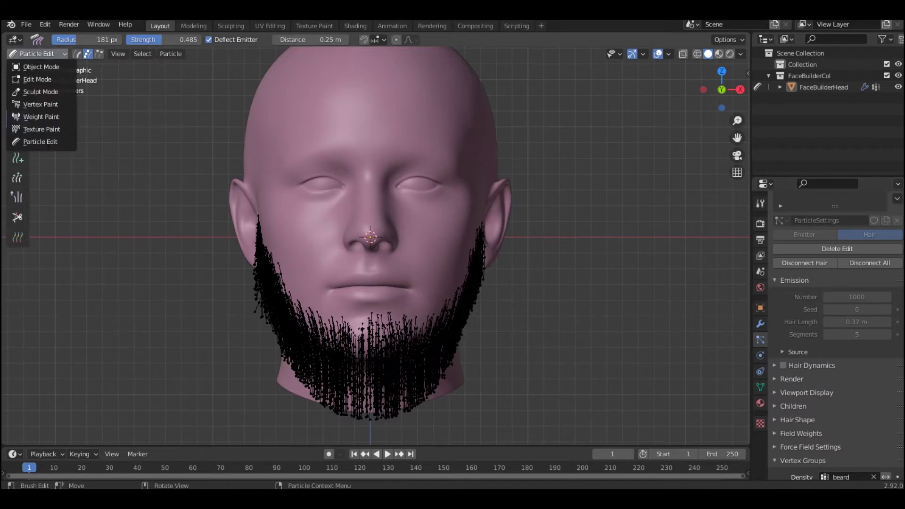
left_click(41, 66)
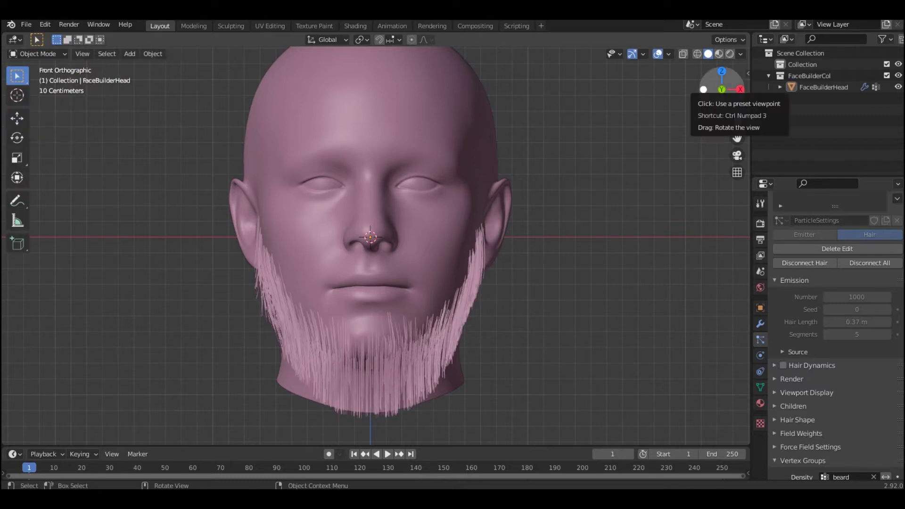
mouse_move(721, 89)
left_mouse_down()
mouse_move(754, 94)
mouse_move(728, 92)
left_mouse_up()
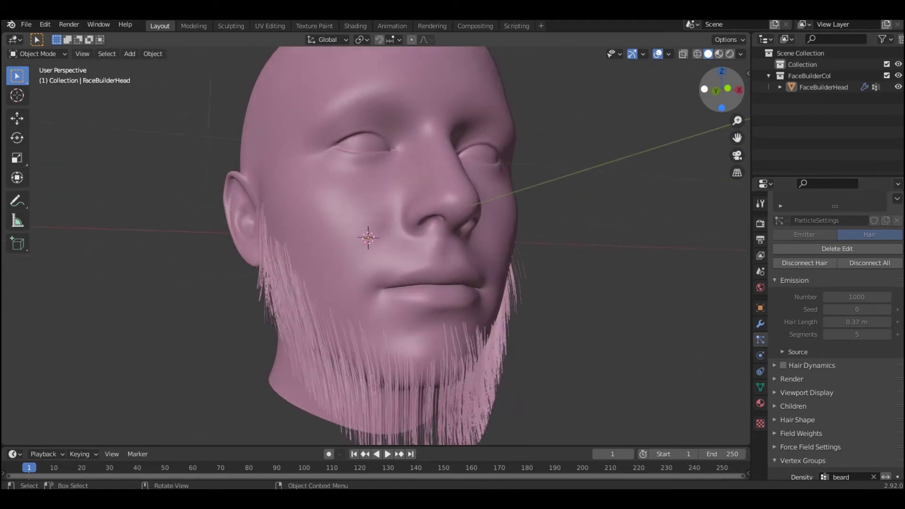
left_click(715, 91)
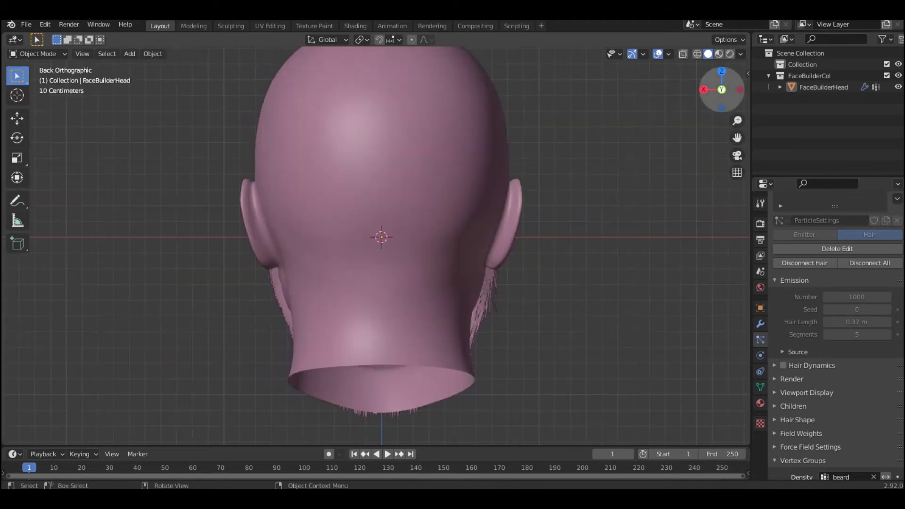
left_click(704, 89)
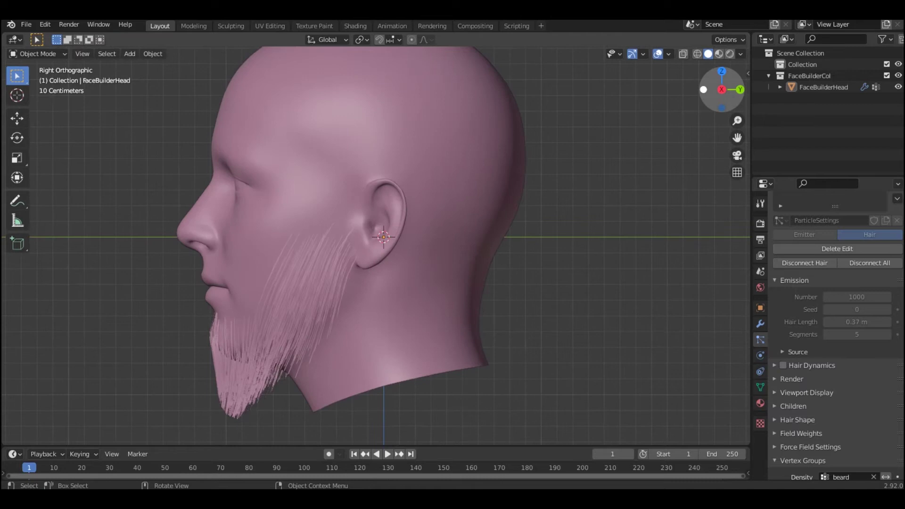
left_click(703, 89)
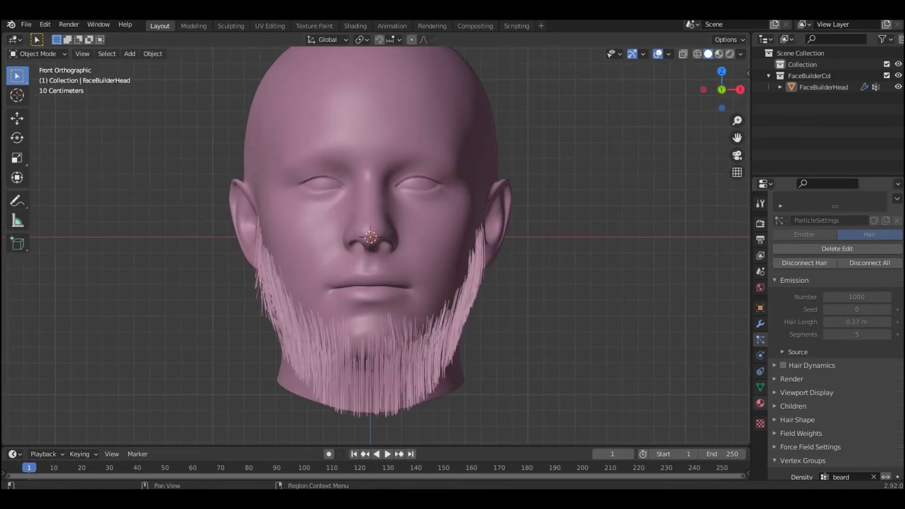
Add a new material slot to the head with a material named 'hair' using Hair BSDF
left_click(760, 403)
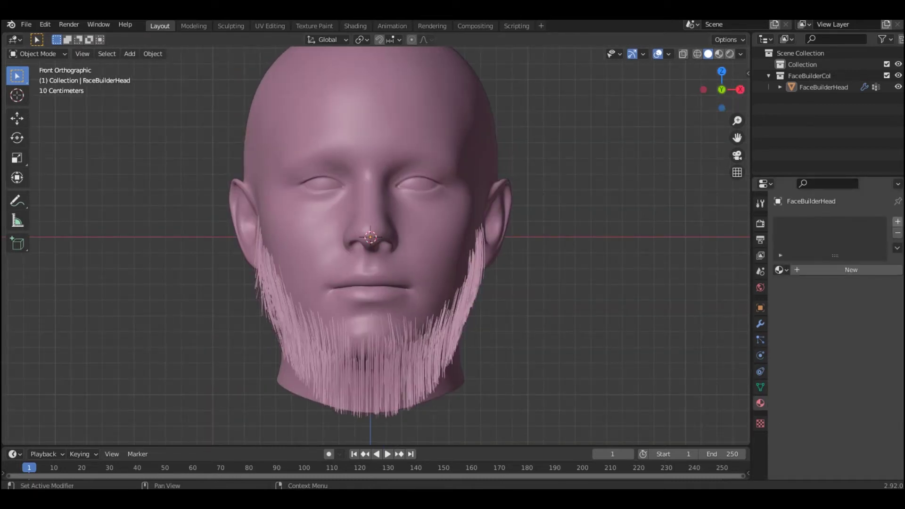
left_click(897, 222)
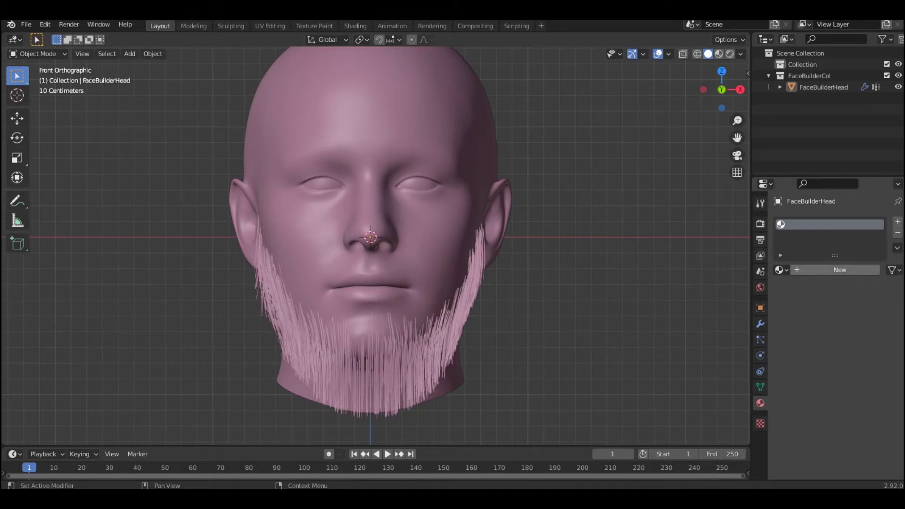
left_click(840, 269)
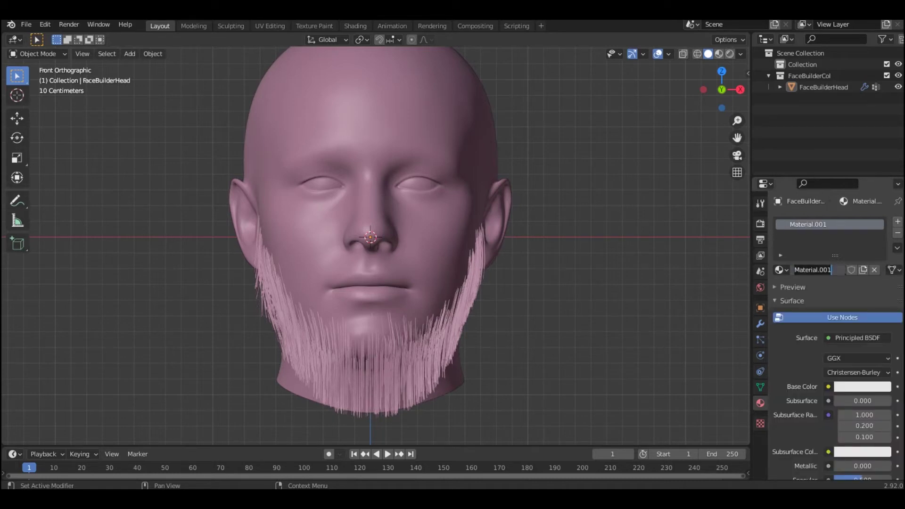
key("BackSpace")
type("hair")
key("Return")
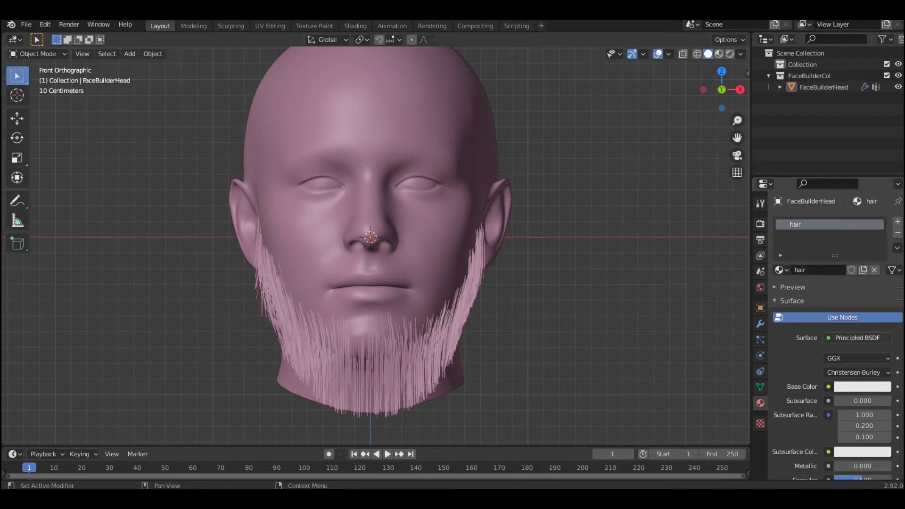
left_click(857, 337)
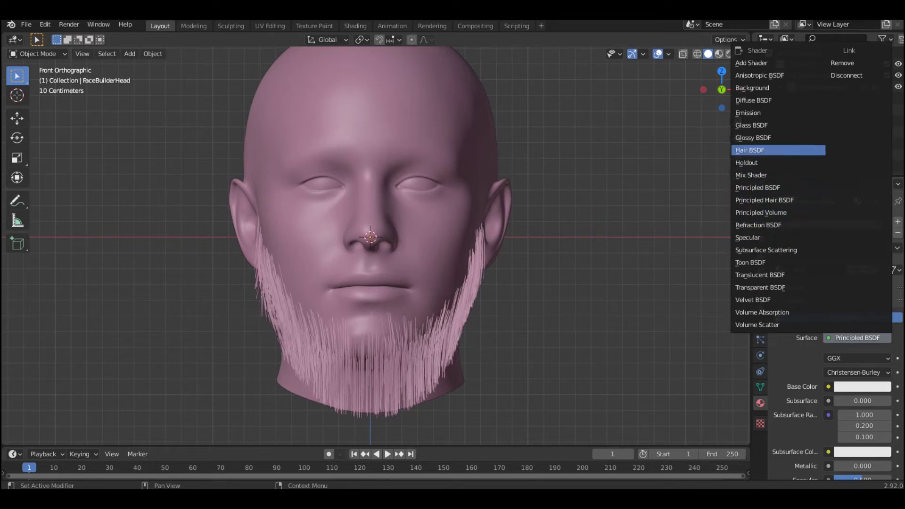
left_click(754, 150)
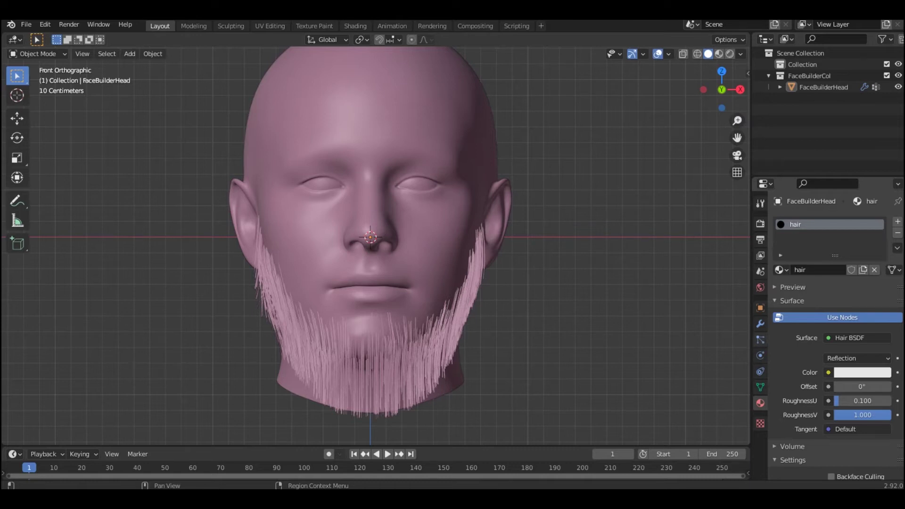
Expand the beard particle Render settings to use the hair material, then preview Material shading
left_click(760, 340)
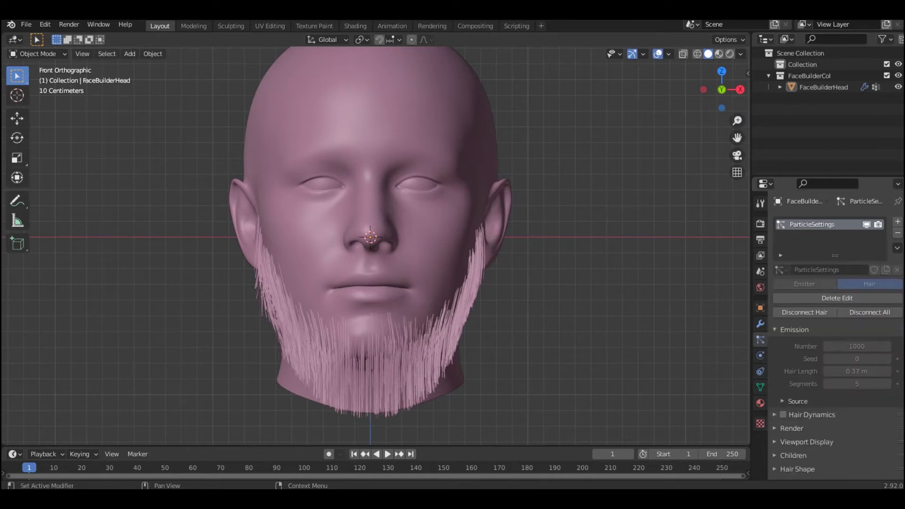
scroll(836, 336, "down", 1)
scroll(836, 337, "down", 2)
scroll(836, 337, "down", 2)
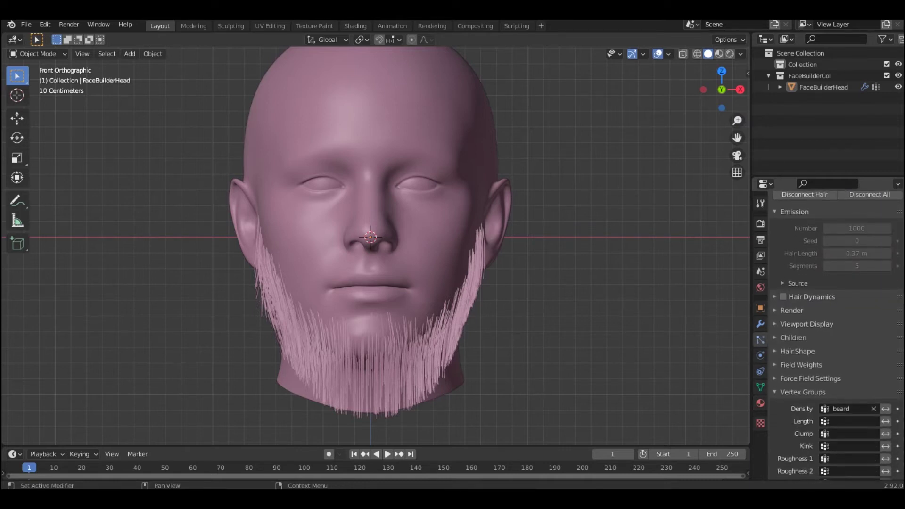
scroll(836, 337, "down", 1)
left_click(791, 303)
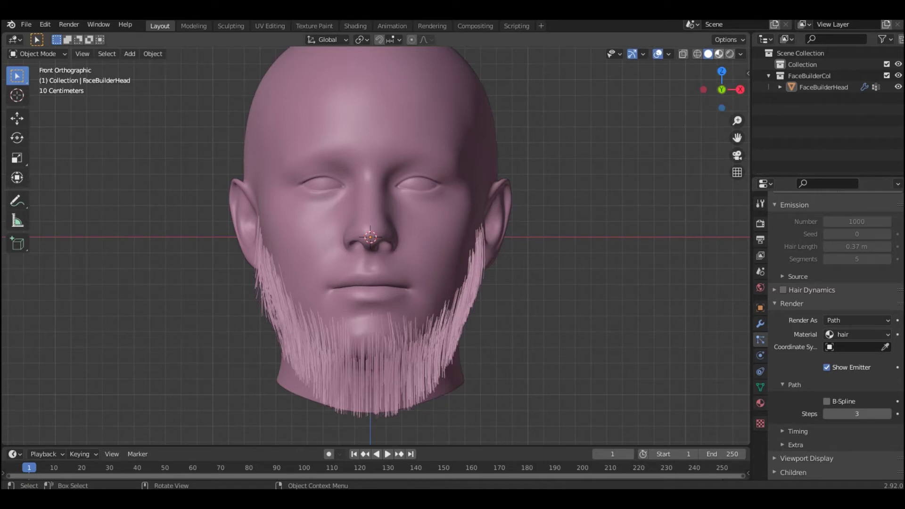
left_click(719, 54)
From Front view, unlink the hair material and give the head a new base material, Material.001
left_click(760, 223)
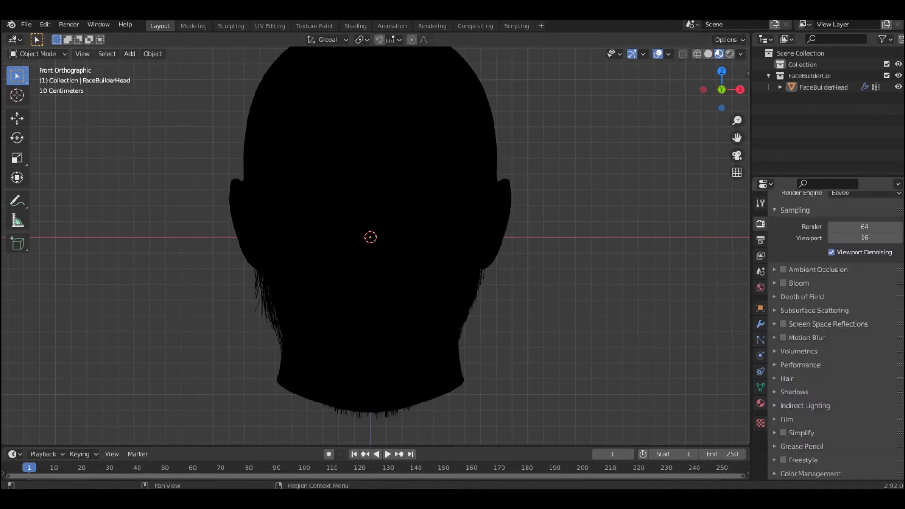
left_click(800, 365)
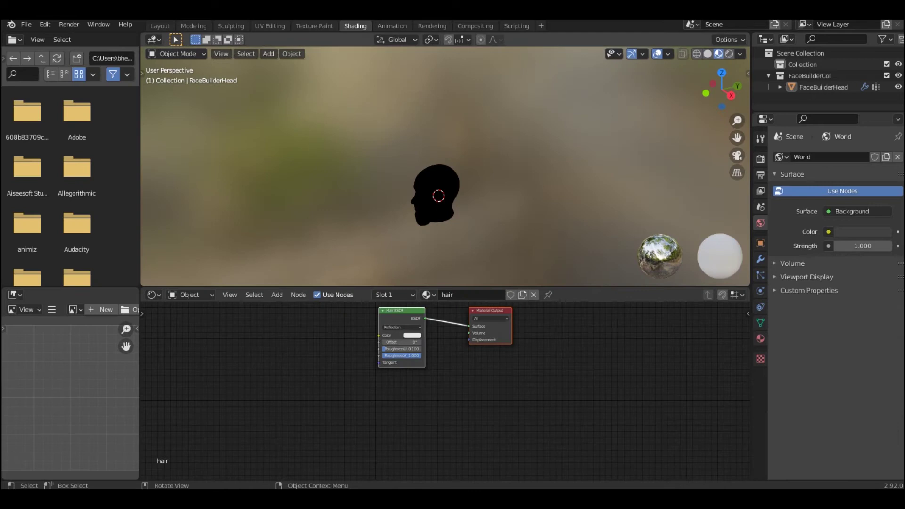
left_click(705, 94)
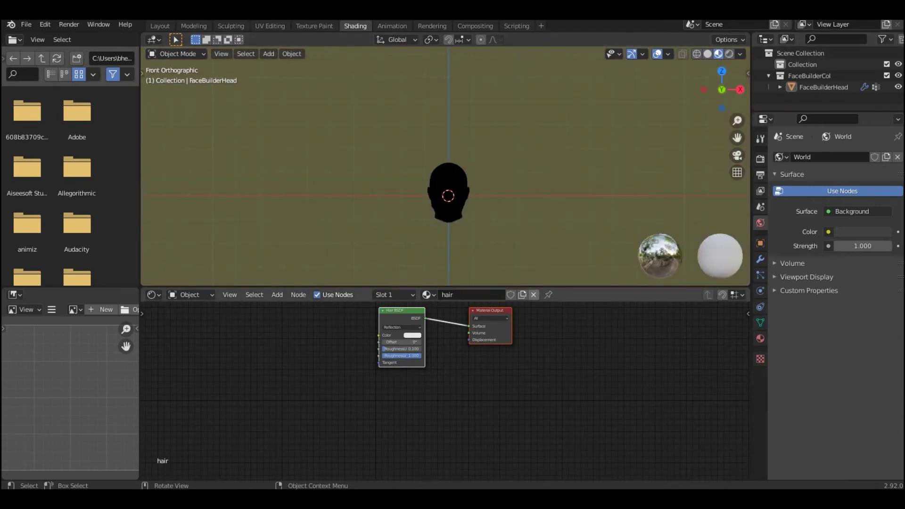
left_click(534, 294)
left_click(469, 295)
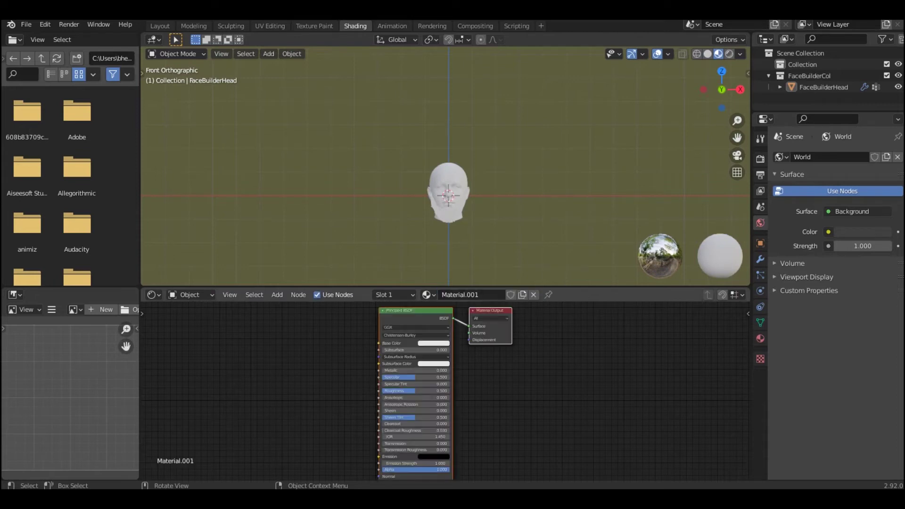
Add a second material slot with a new material named 'hair' set to Hair BSDF
left_click(760, 338)
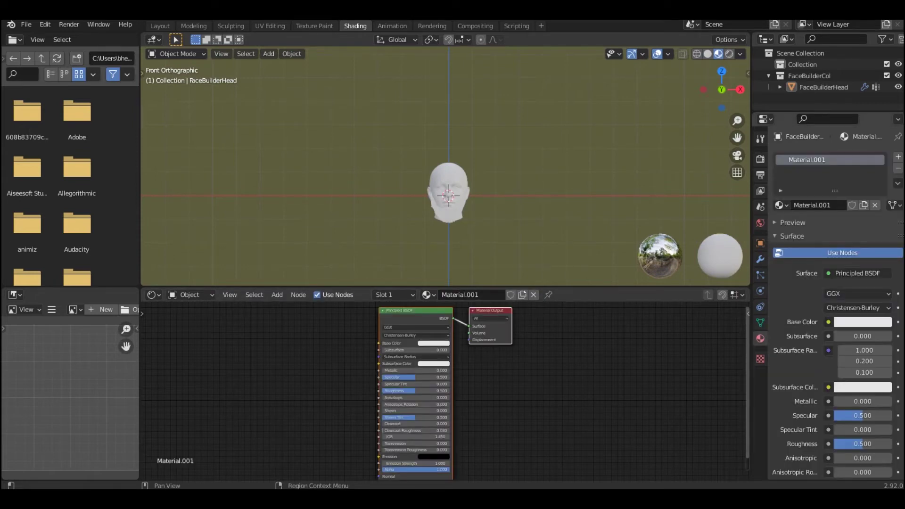
left_click(897, 157)
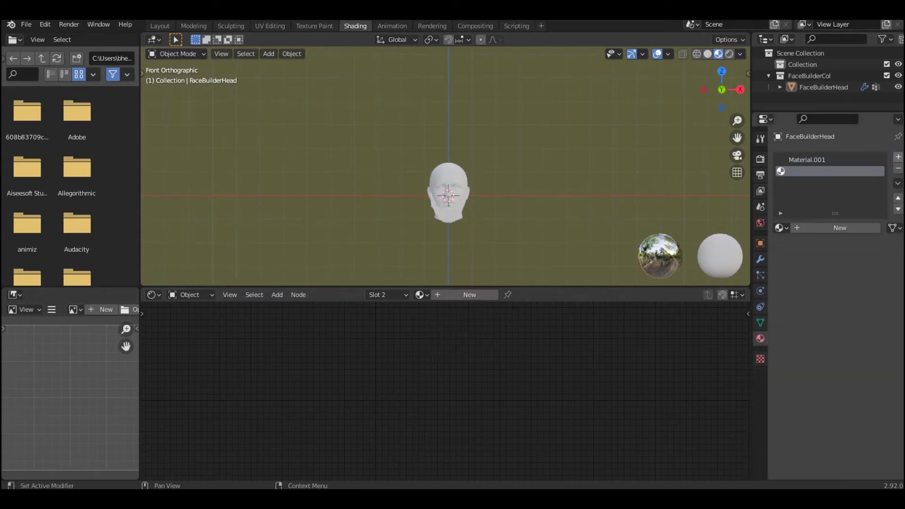
left_click(840, 228)
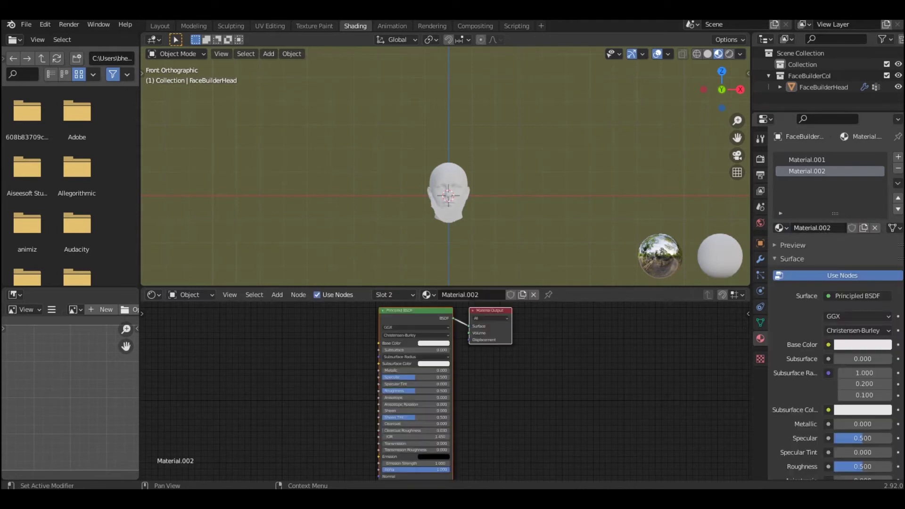
key("BackSpace")
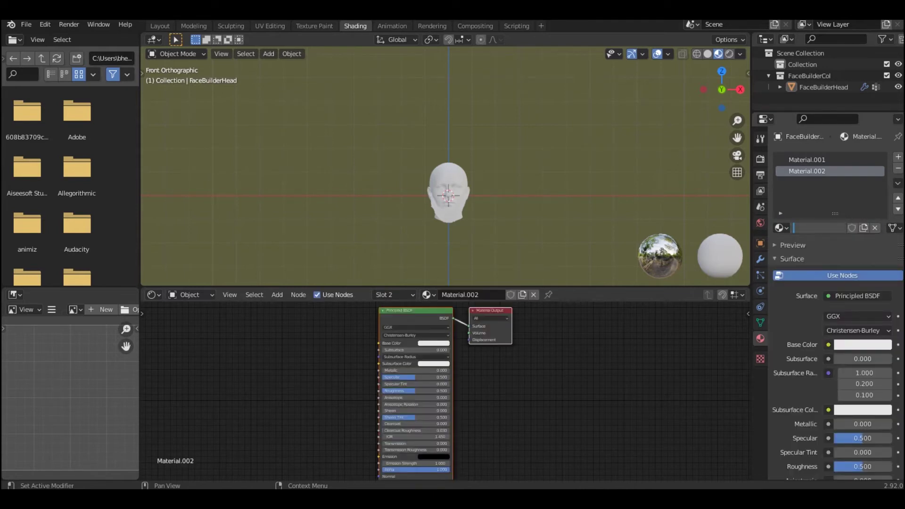
type("hair")
key("Return")
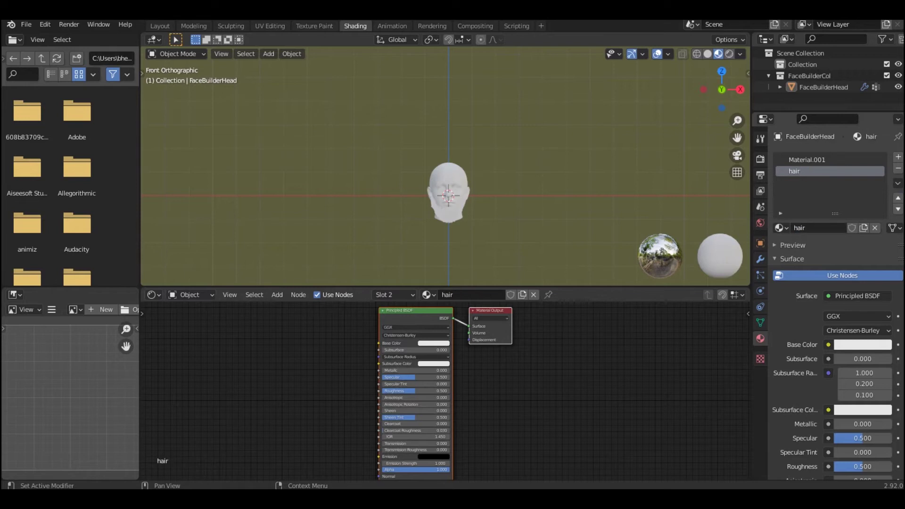
left_click(857, 296)
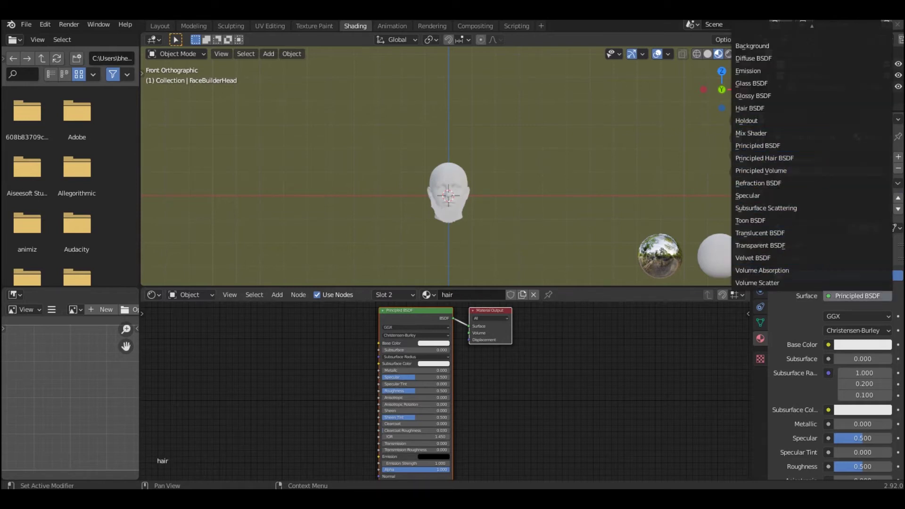
left_click(751, 108)
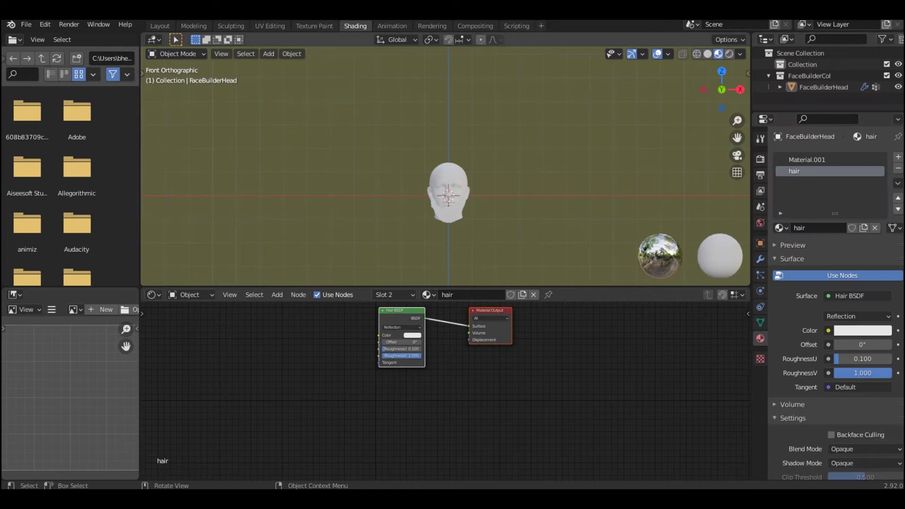
Set the beard particle system's Render material to hair
left_click(760, 275)
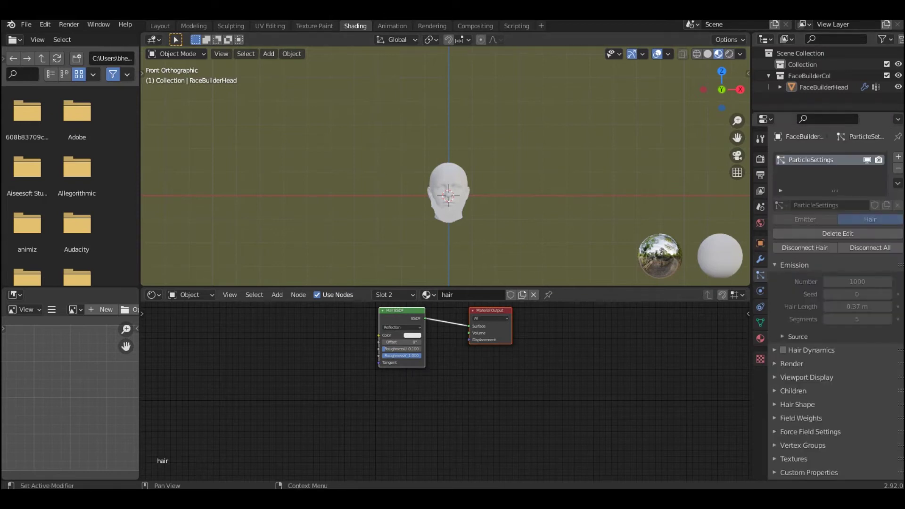
left_click(792, 363)
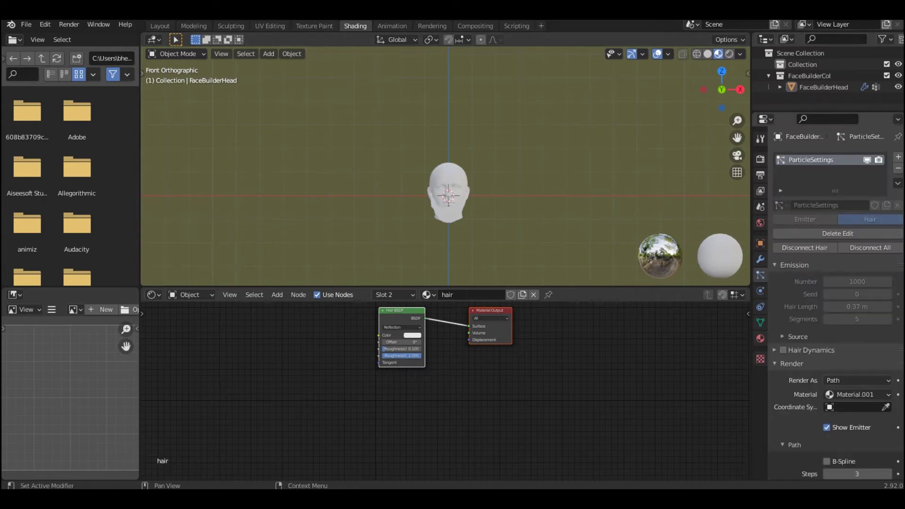
left_click(855, 394)
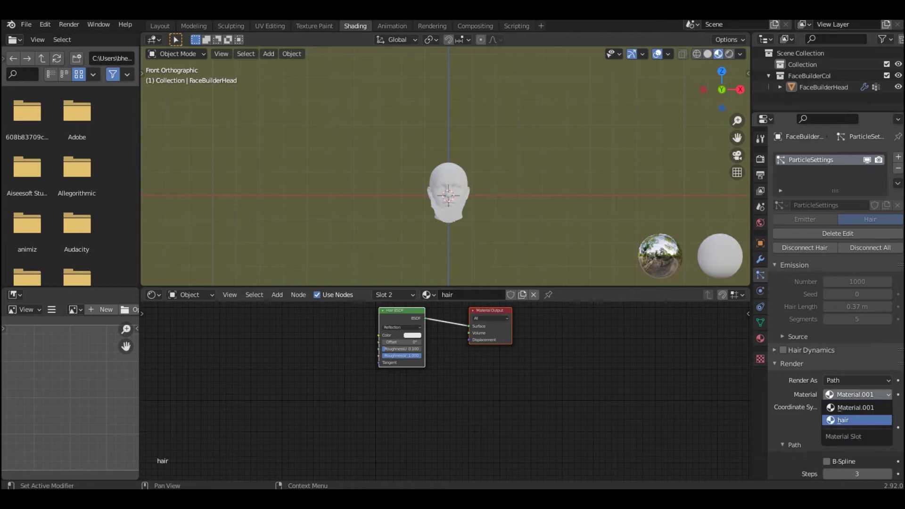
left_click(839, 420)
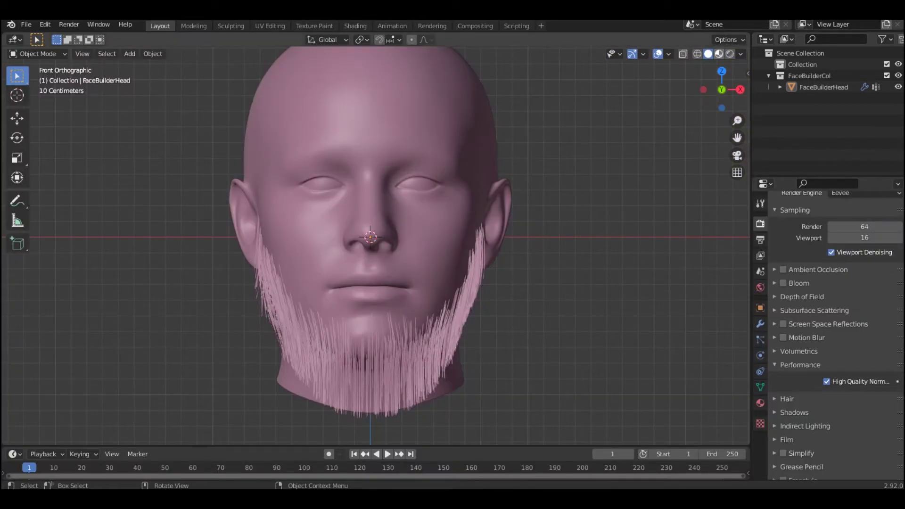
key("z")
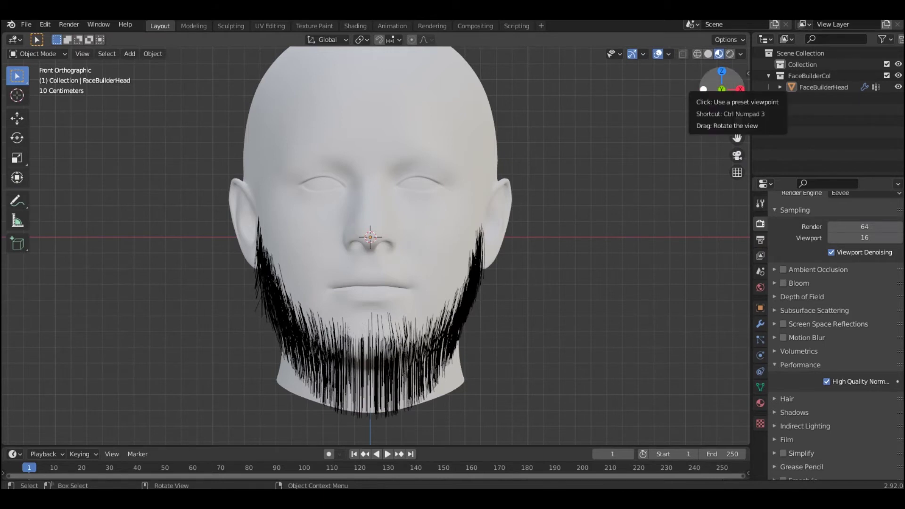
left_click_drag(712, 89, 679, 92)
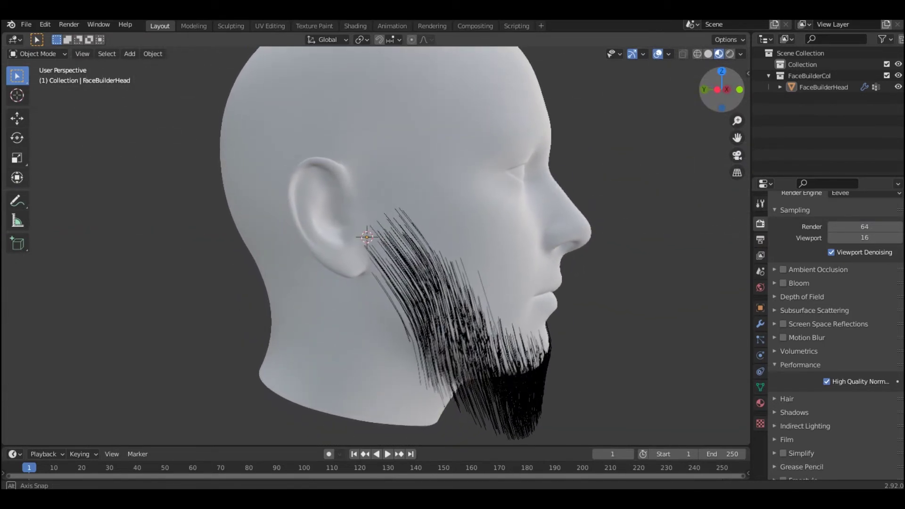
left_click_drag(679, 92, 741, 92)
middle_click_drag(377, 236, 481, 235)
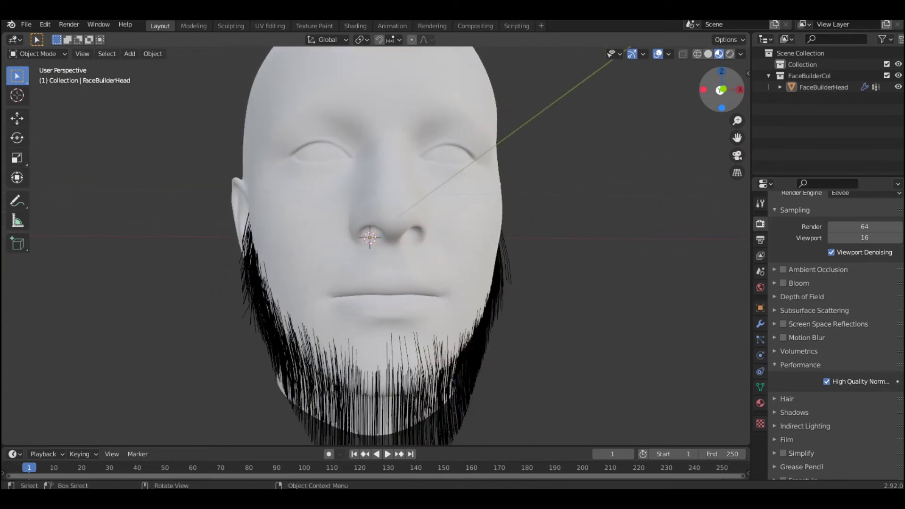
left_click(723, 89)
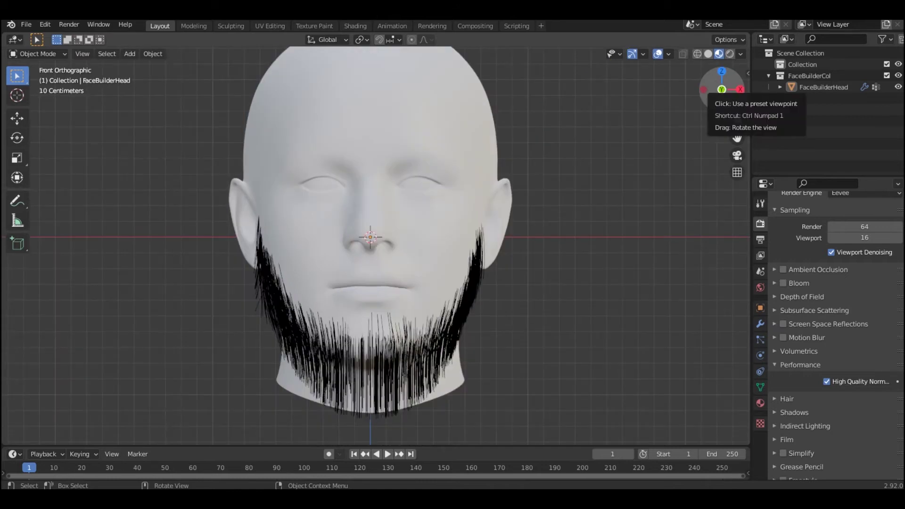
mouse_move(452, 235)
middle_mouse_down()
mouse_move(556, 231)
mouse_move(377, 235)
middle_mouse_up()
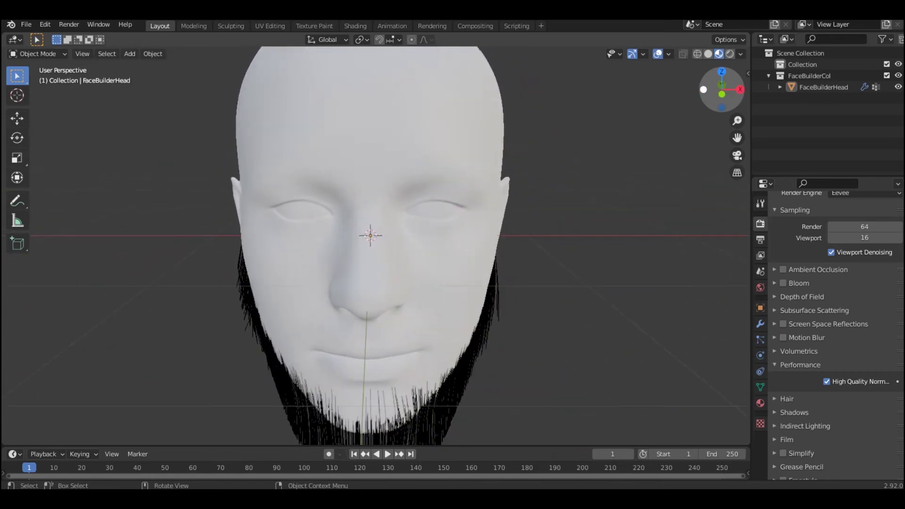
left_click(722, 94)
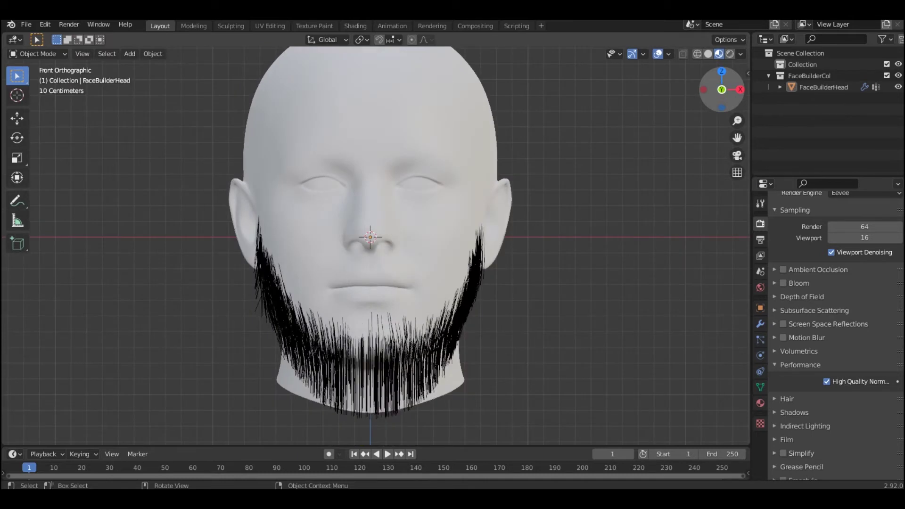
left_click(708, 54)
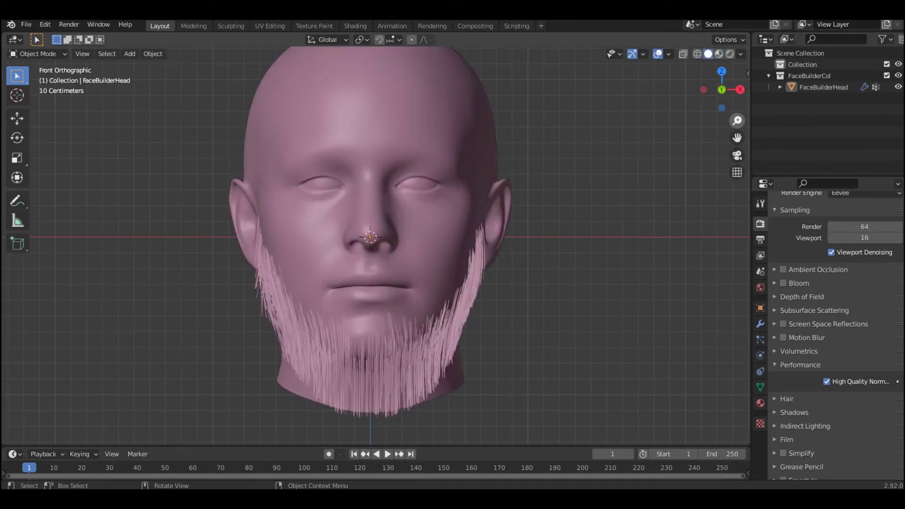
Add a new vertex group beneath beard in the head's Object Data Vertex Groups panel
left_click_drag(737, 137, 737, 250)
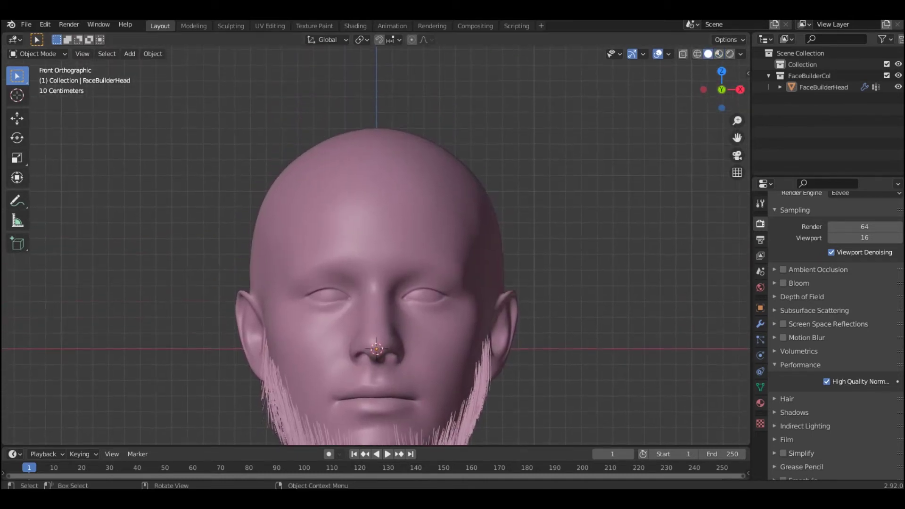
left_click(760, 386)
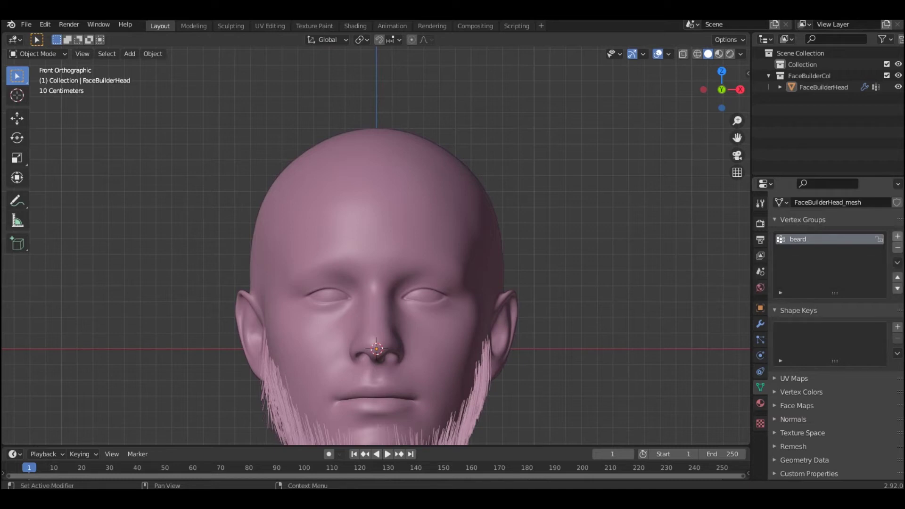
left_click(897, 236)
type("head hair")
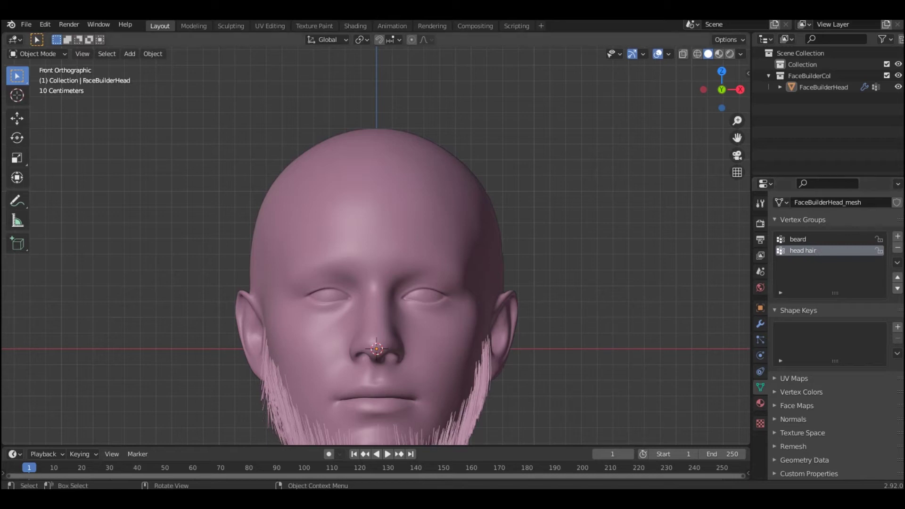
In Weight Paint mode, paint 0.258 head hair weight across the top of the scalp
left_click(37, 54)
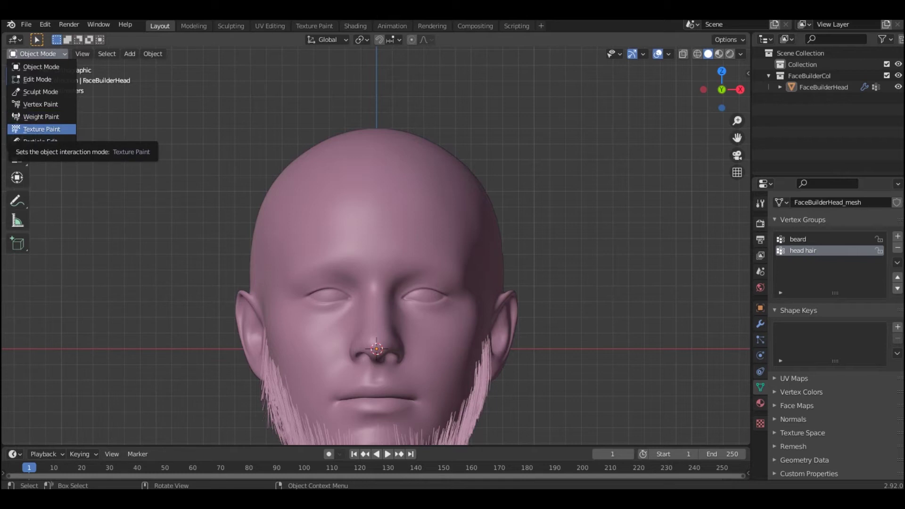
left_click(56, 116)
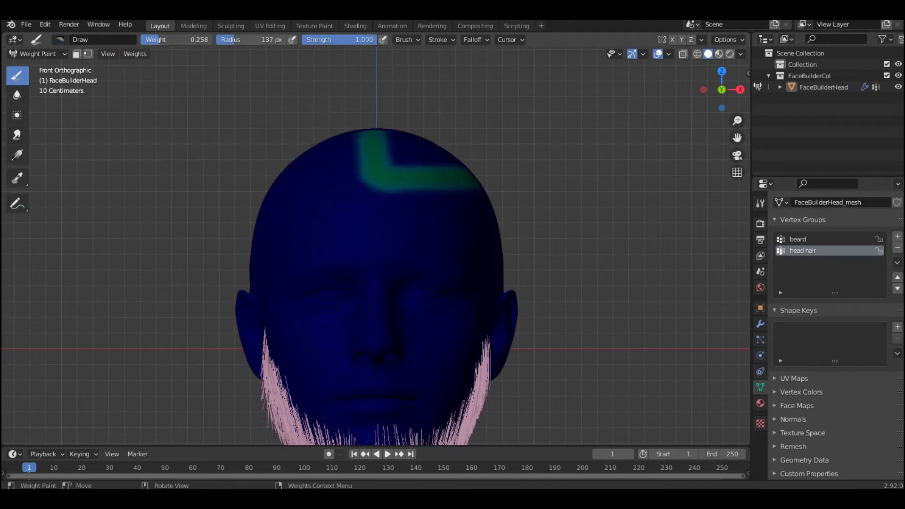
mouse_move(342, 162)
left_mouse_down()
mouse_move(307, 161)
mouse_move(265, 202)
left_mouse_up()
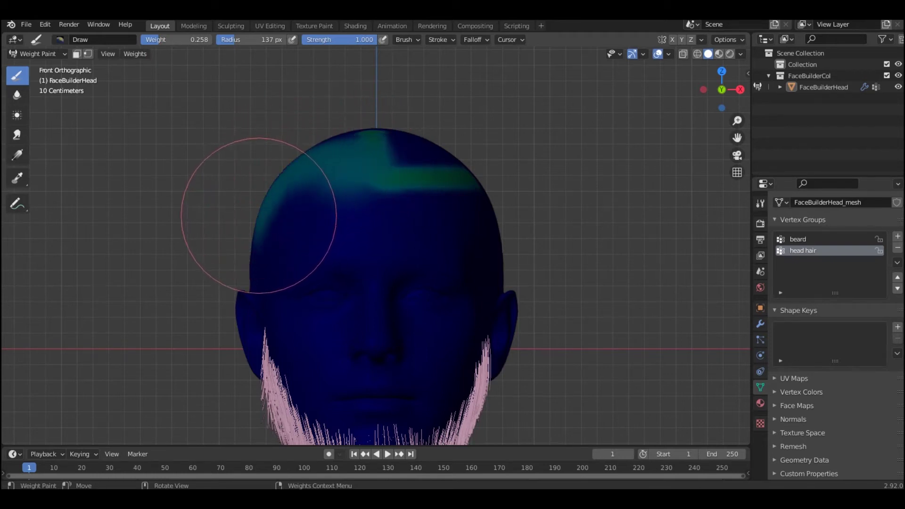
mouse_move(259, 215)
left_mouse_down()
mouse_move(368, 168)
mouse_move(479, 187)
mouse_move(439, 214)
mouse_move(333, 135)
mouse_move(324, 177)
left_mouse_up()
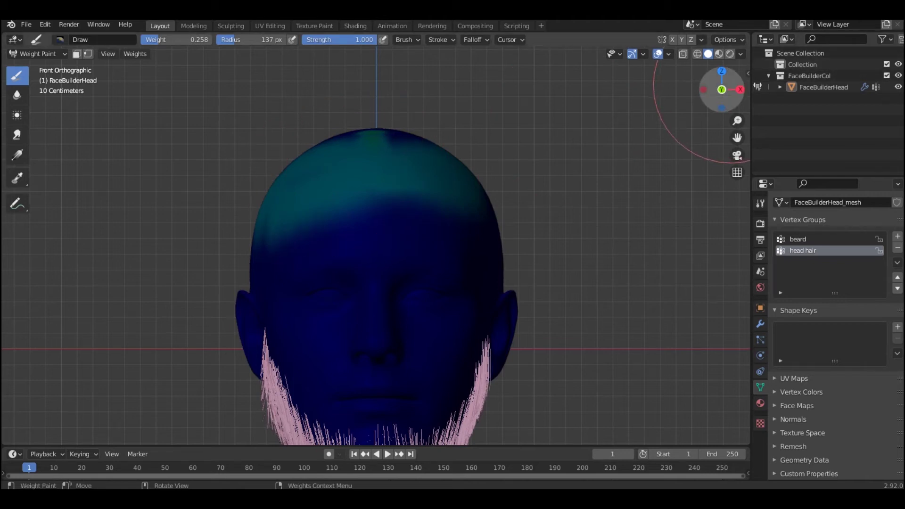
left_click_drag(721, 90, 581, 182)
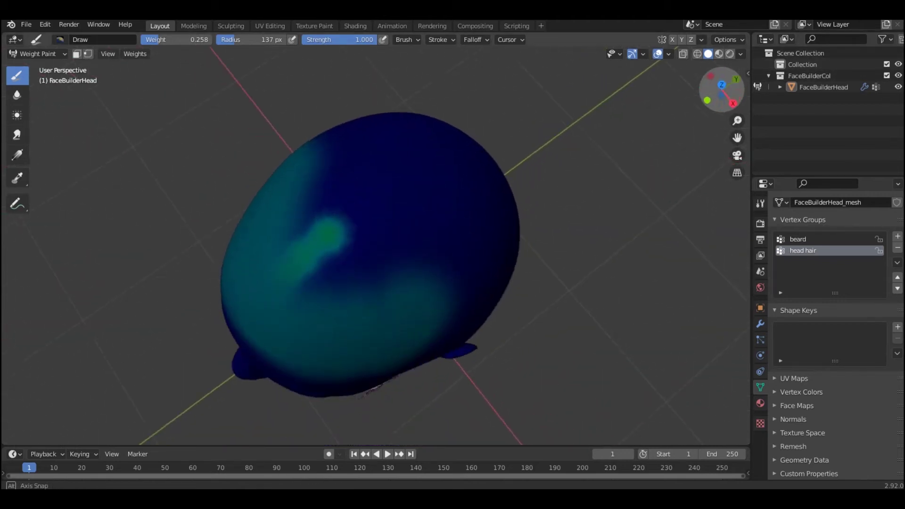
Extend head hair weight over the crown and back of the scalp, undoing one stray stroke
mouse_move(339, 272)
left_mouse_down()
mouse_move(334, 283)
mouse_move(442, 241)
mouse_move(448, 252)
mouse_move(374, 293)
left_mouse_up()
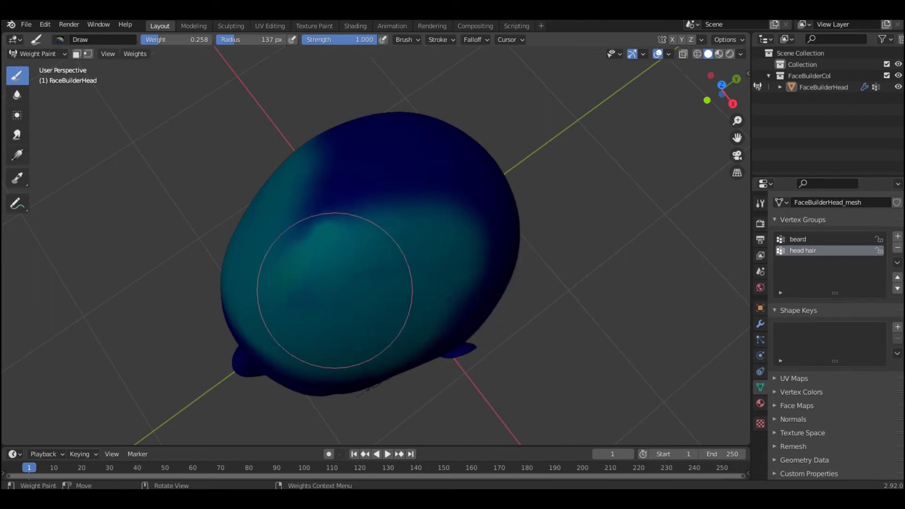
mouse_move(302, 267)
left_mouse_down()
mouse_move(327, 174)
mouse_move(344, 158)
mouse_move(414, 177)
mouse_move(447, 219)
mouse_move(353, 191)
mouse_move(397, 202)
mouse_move(371, 204)
mouse_move(353, 191)
mouse_move(404, 191)
mouse_move(404, 262)
mouse_move(445, 292)
mouse_move(434, 266)
mouse_move(470, 192)
mouse_move(417, 153)
left_mouse_up()
key("ctrl+z")
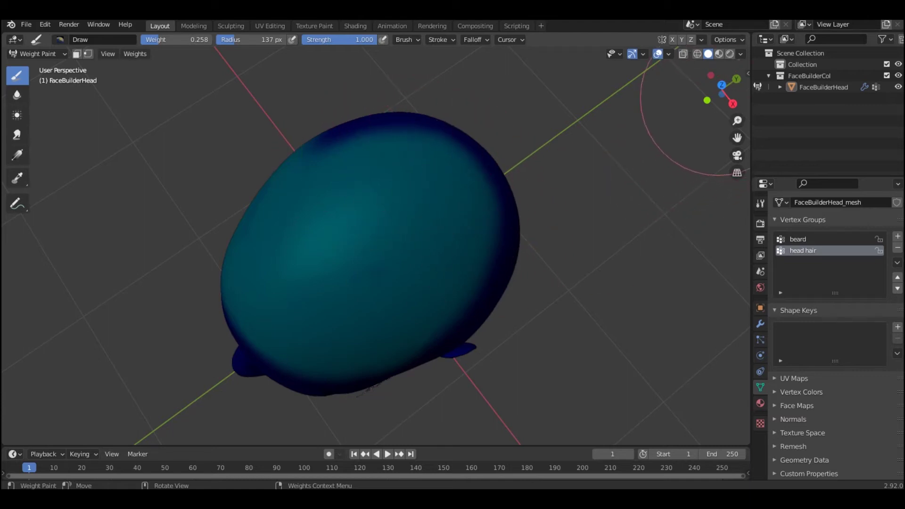
mouse_move(716, 91)
left_mouse_down()
mouse_move(728, 94)
mouse_move(722, 114)
left_mouse_up()
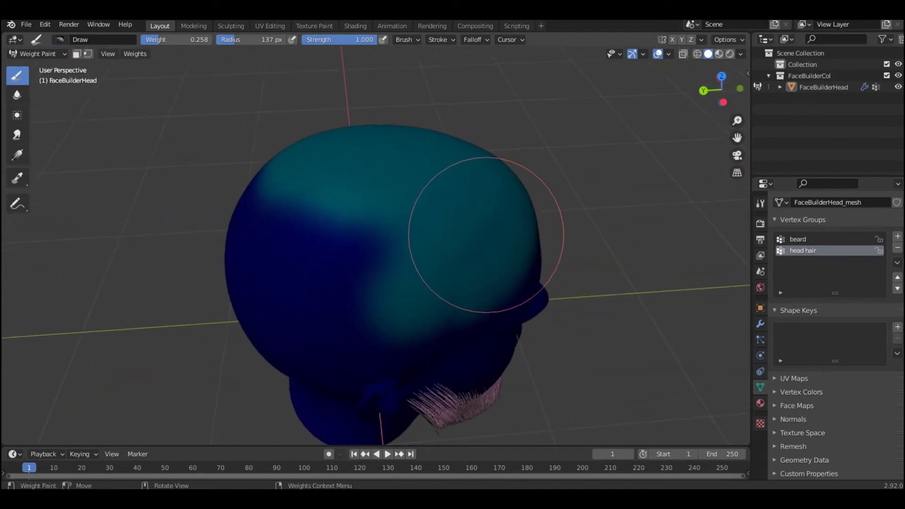
mouse_move(377, 280)
left_mouse_down()
mouse_move(351, 272)
mouse_move(316, 285)
mouse_move(367, 289)
mouse_move(315, 298)
mouse_move(289, 283)
mouse_move(283, 202)
mouse_move(323, 182)
mouse_move(380, 224)
mouse_move(313, 222)
left_mouse_up()
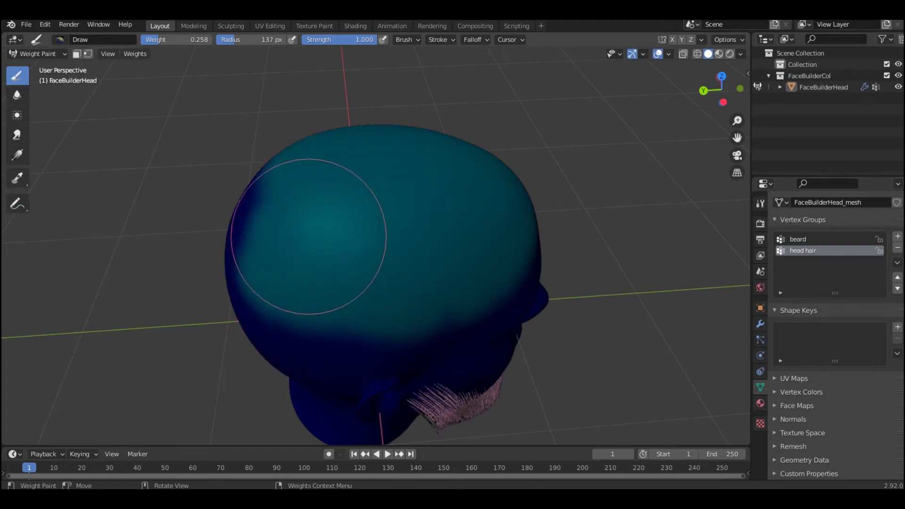
left_click_drag(720, 88, 738, 91)
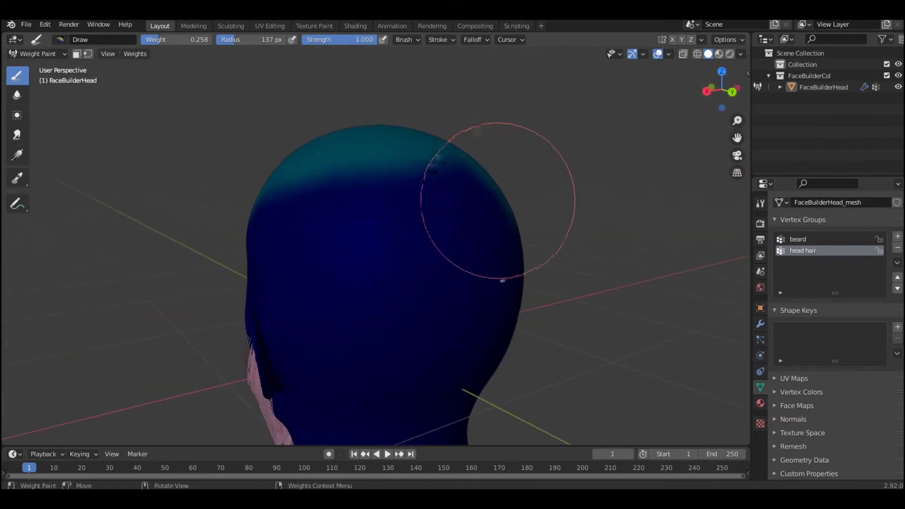
mouse_move(497, 198)
left_mouse_down()
mouse_move(472, 184)
mouse_move(448, 212)
mouse_move(426, 214)
mouse_move(353, 201)
mouse_move(283, 208)
mouse_move(273, 194)
mouse_move(292, 172)
mouse_move(394, 166)
mouse_move(461, 178)
mouse_move(450, 173)
left_mouse_up()
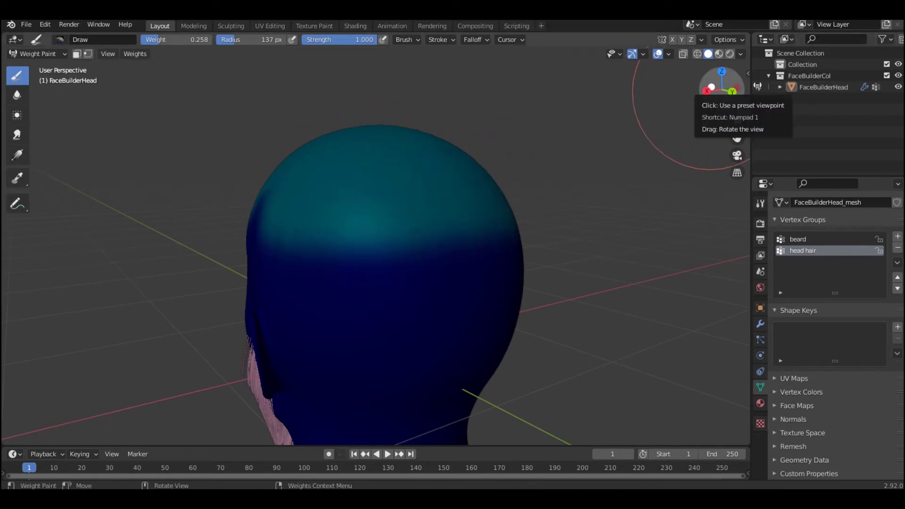
left_click(710, 88)
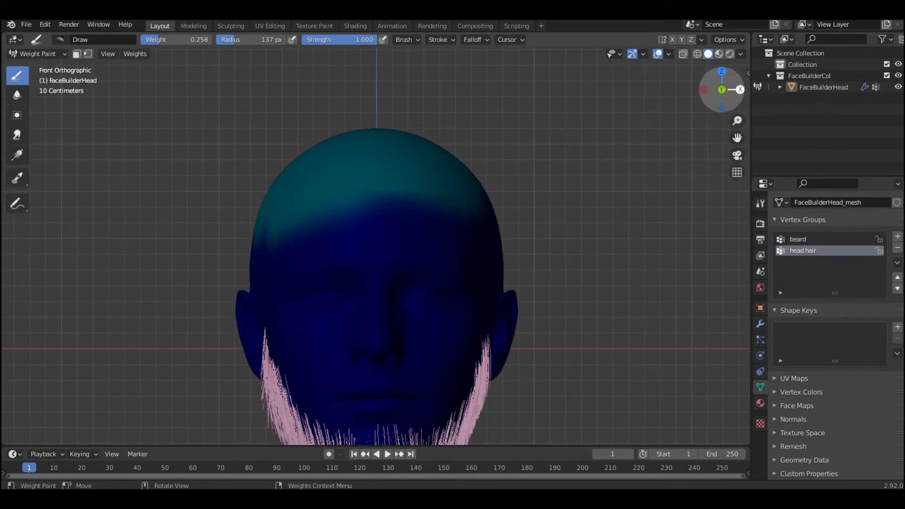
In Right view, fill the crown's unpainted notch, then check Front and Left views
left_click(740, 89)
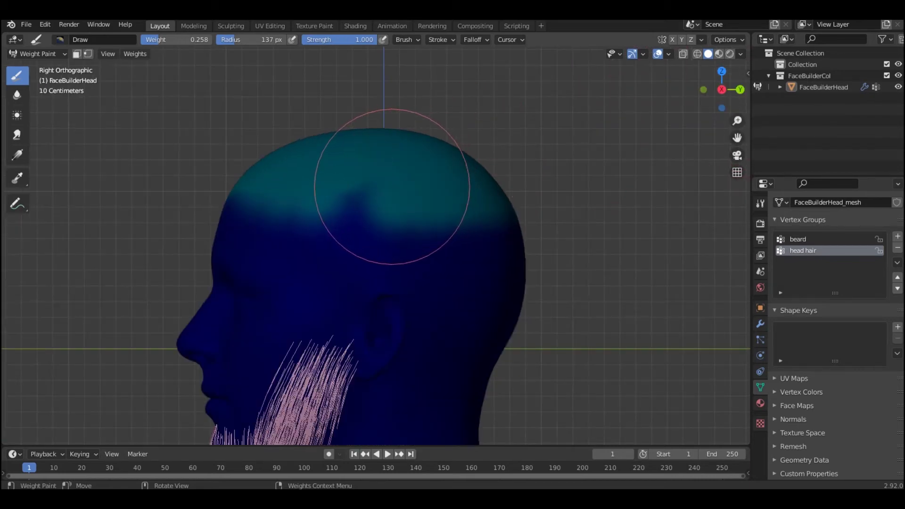
mouse_move(392, 186)
left_mouse_down()
mouse_move(372, 172)
mouse_move(347, 181)
mouse_move(357, 196)
mouse_move(333, 182)
left_mouse_up()
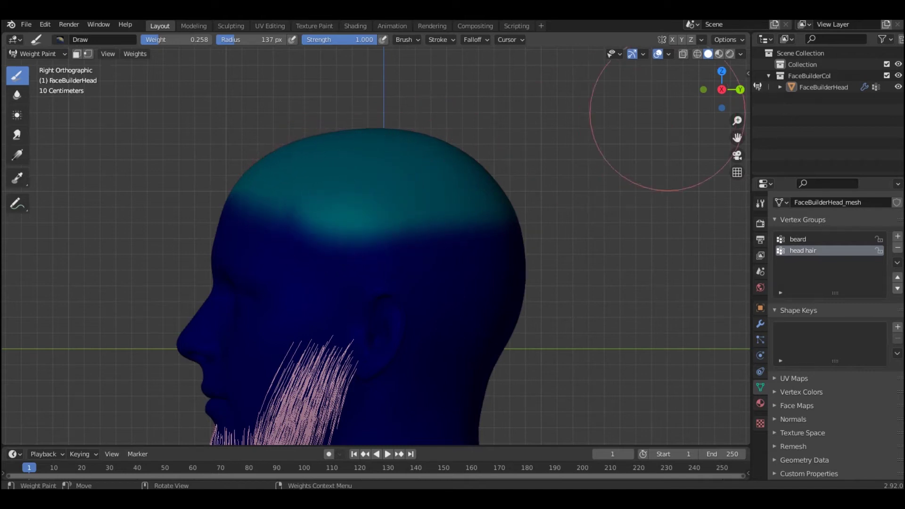
left_click(703, 90)
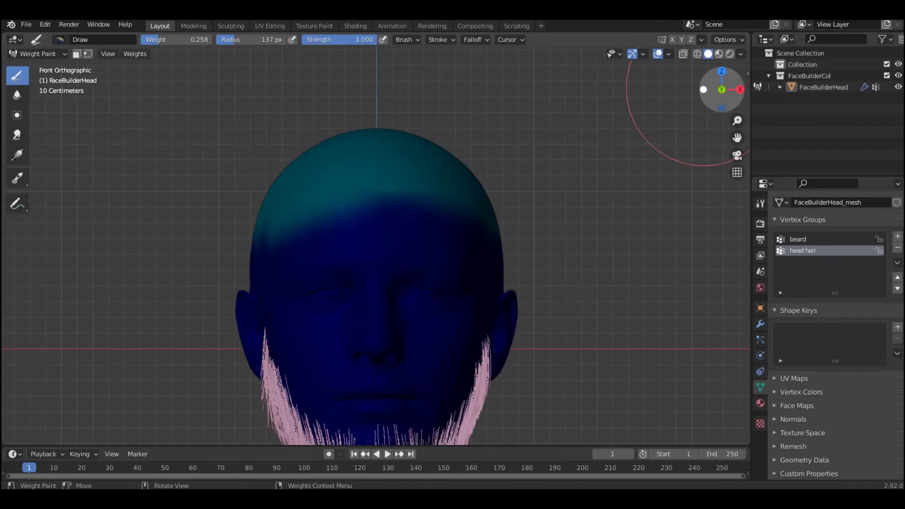
left_click(703, 90)
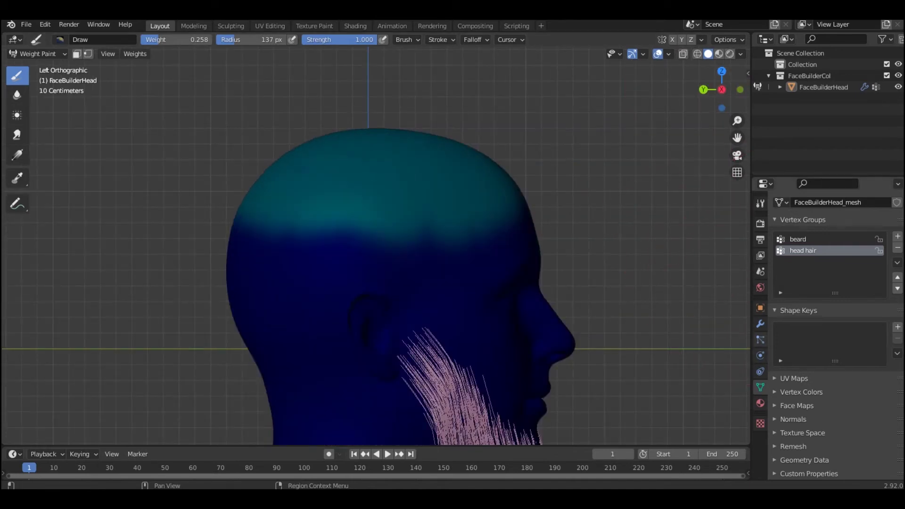
left_click(760, 339)
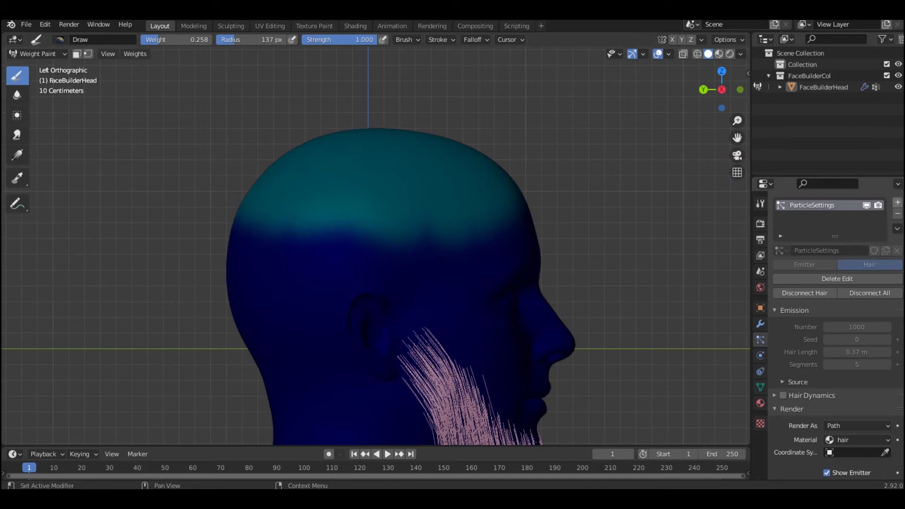
Add a second Hair particle system with density limited to the head hair vertex group
left_click(897, 202)
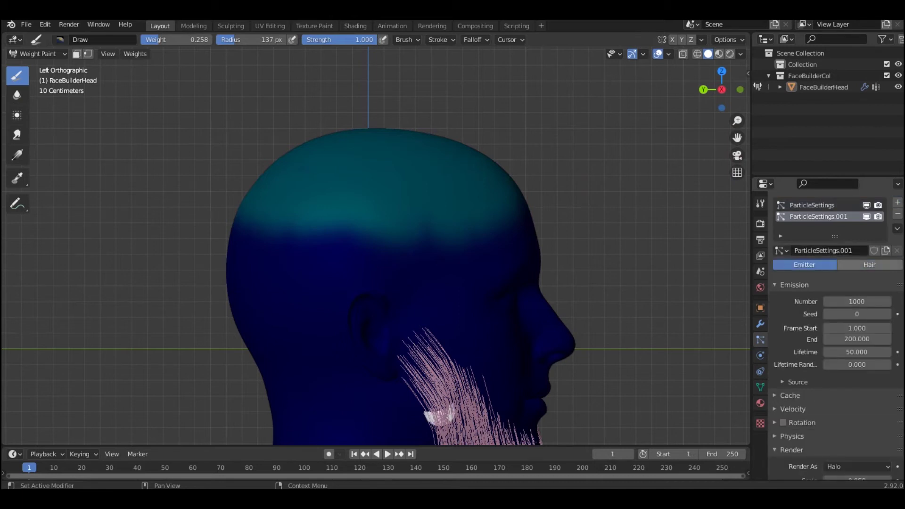
left_click(869, 265)
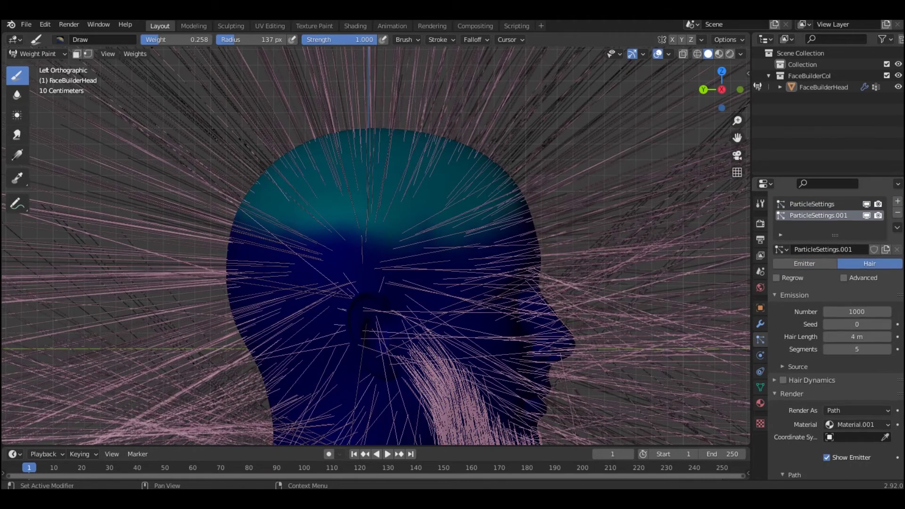
scroll(837, 330, "down", 5)
scroll(836, 330, "down", 5)
scroll(837, 329, "down", 2)
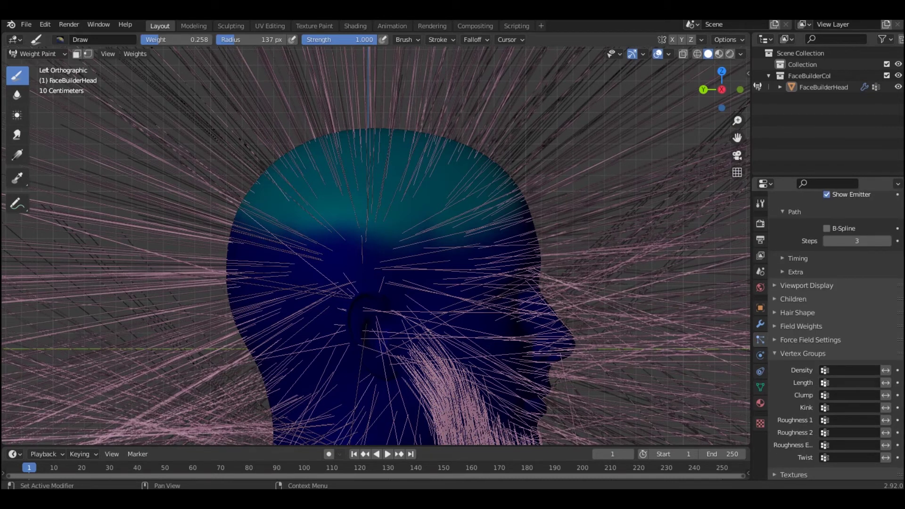
left_click(850, 370)
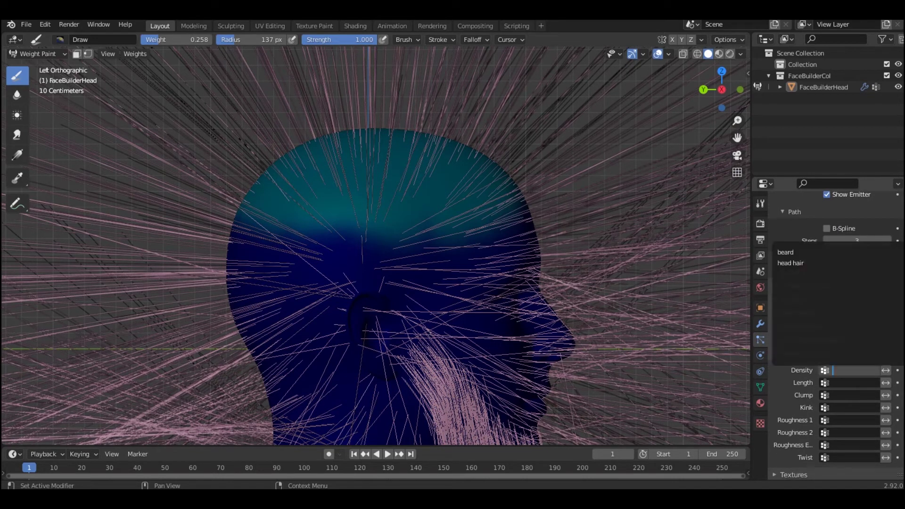
left_click(801, 263)
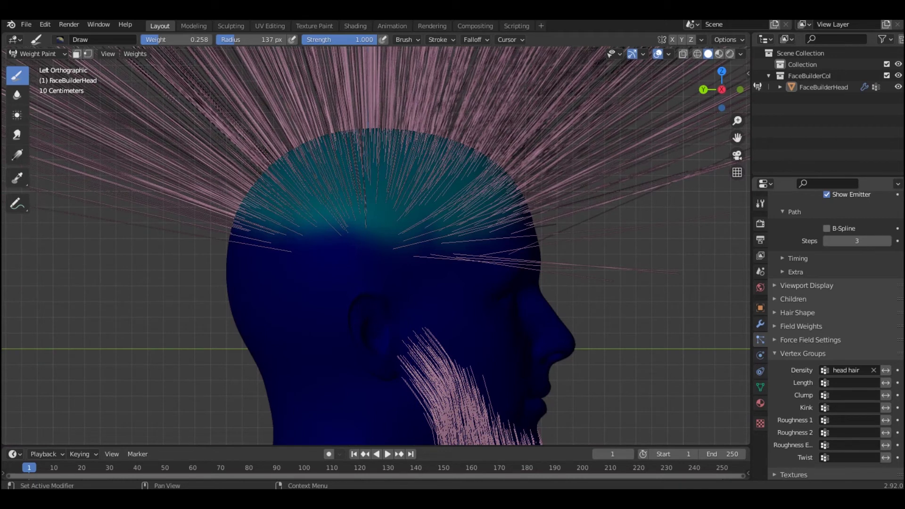
Shorten the new crown hair strands to a Hair Length of 0.26 m
scroll(835, 330, "up", 4)
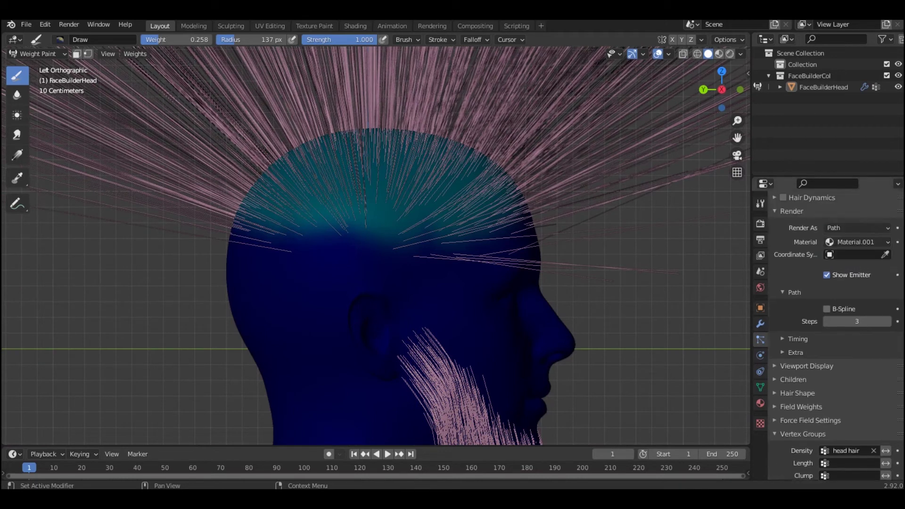
scroll(835, 330, "up", 1)
scroll(835, 330, "up", 2)
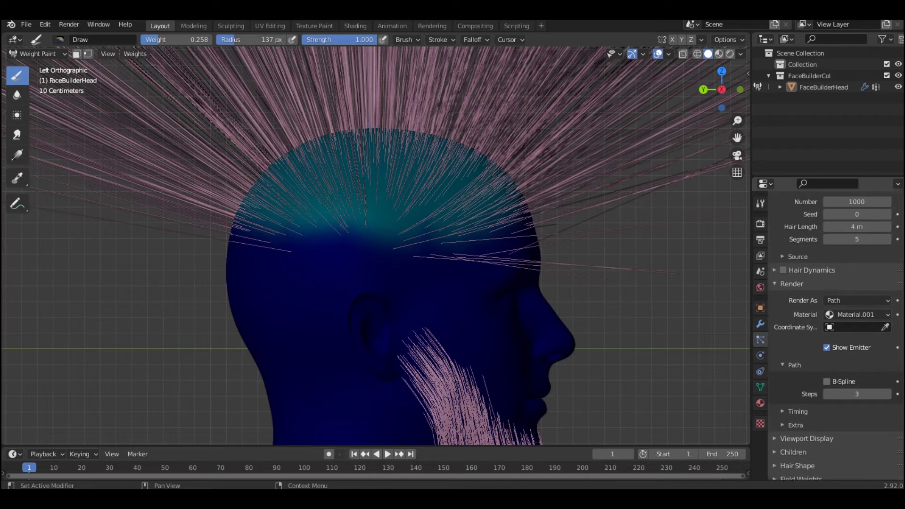
scroll(836, 330, "up", 2)
mouse_move(856, 273)
left_mouse_down()
mouse_move(830, 273)
mouse_move(860, 273)
left_mouse_up()
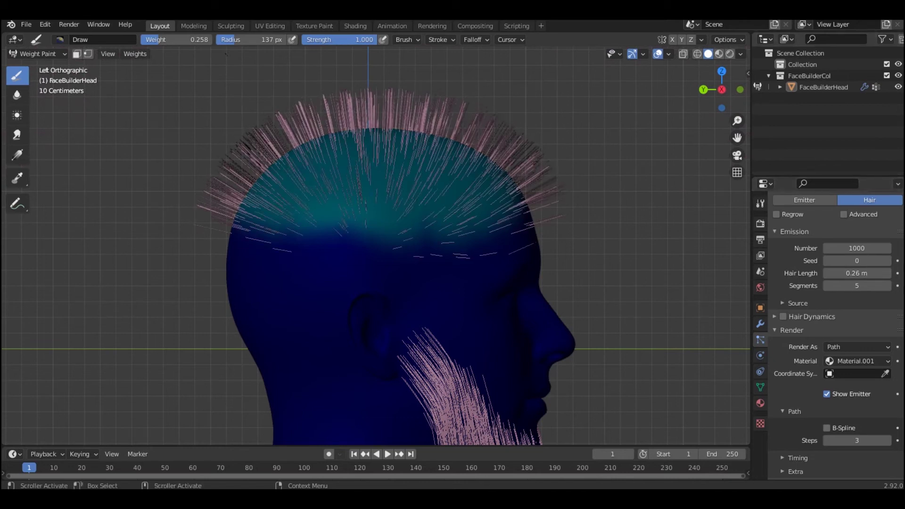
In Front view, increase the crown Hair Length to 0.99 m
left_click(739, 89)
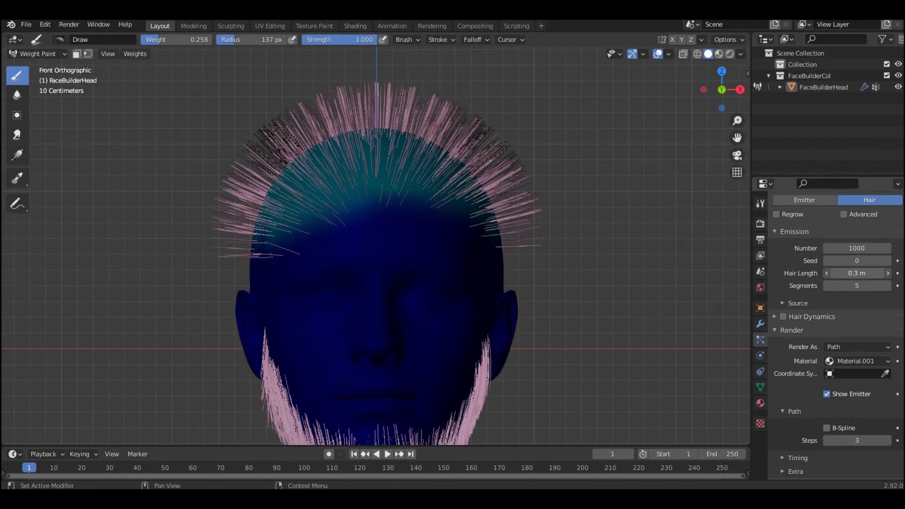
mouse_move(856, 273)
left_mouse_down()
mouse_move(872, 273)
mouse_move(862, 273)
left_mouse_up()
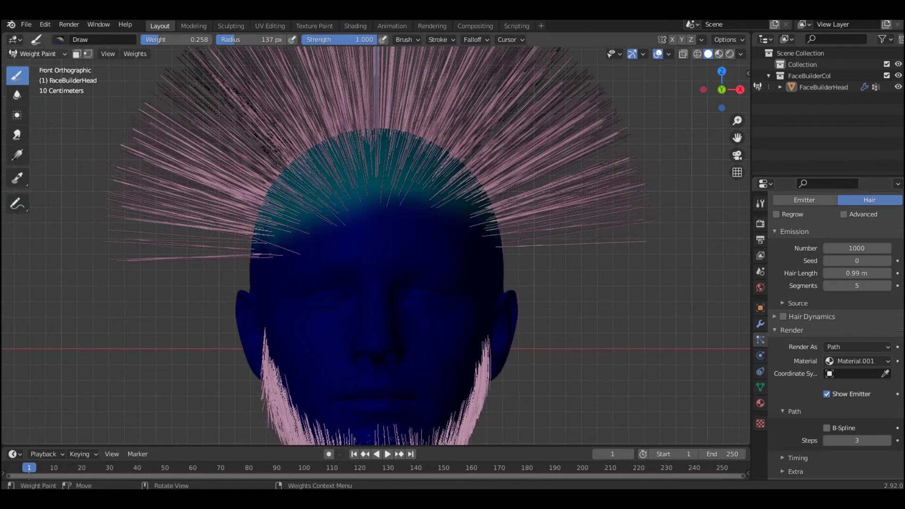
left_click(37, 53)
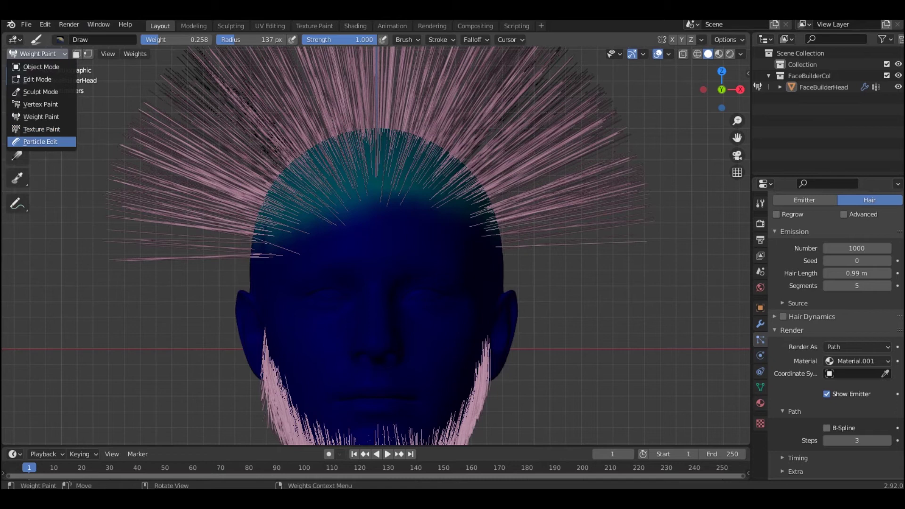
In Particle Edit, comb the long crown hair into a low, flat swoop down the right side
left_click(40, 141)
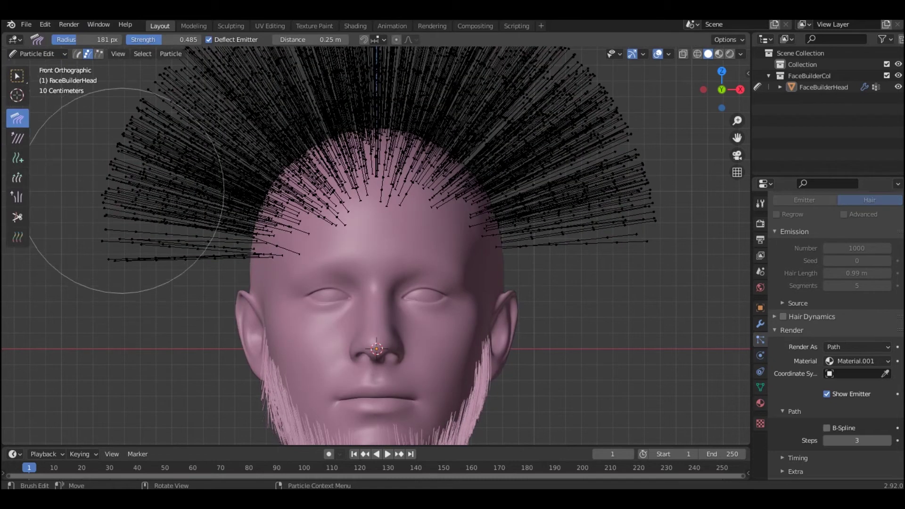
mouse_move(132, 332)
left_mouse_down()
mouse_move(207, 161)
mouse_move(184, 162)
mouse_move(319, 112)
mouse_move(340, 80)
left_mouse_up()
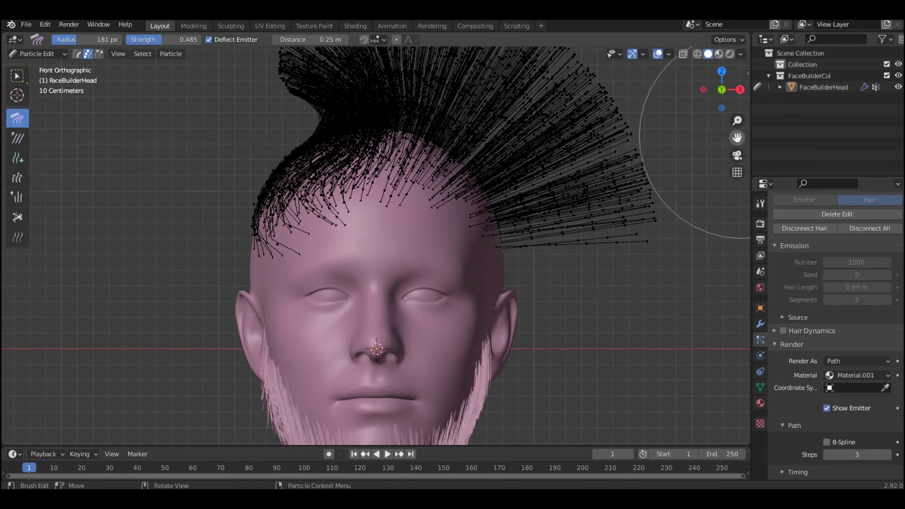
left_click_drag(736, 137, 728, 219)
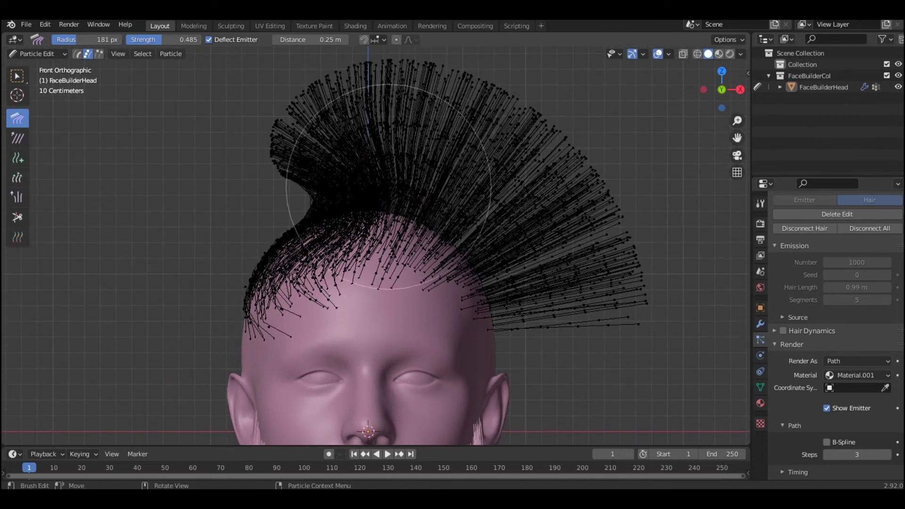
left_click_drag(231, 214, 408, 151)
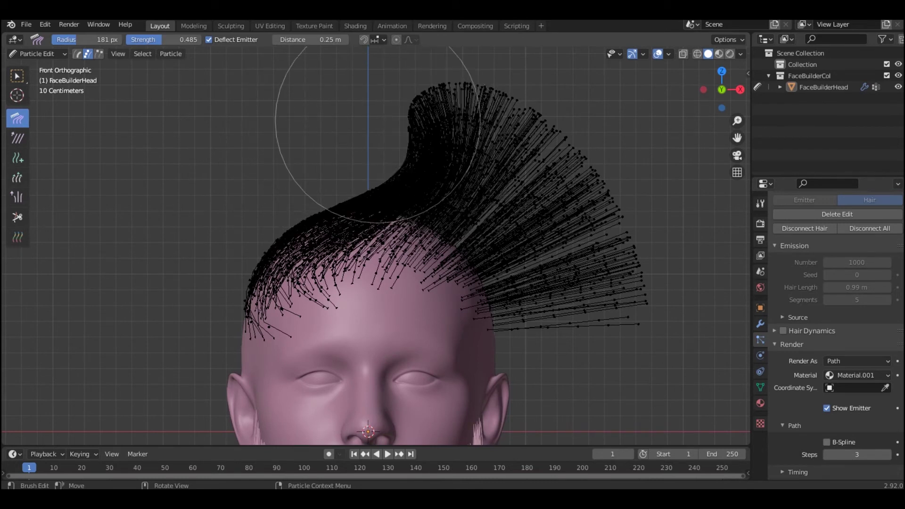
mouse_move(374, 73)
left_mouse_down()
mouse_move(533, 168)
mouse_move(569, 268)
left_mouse_up()
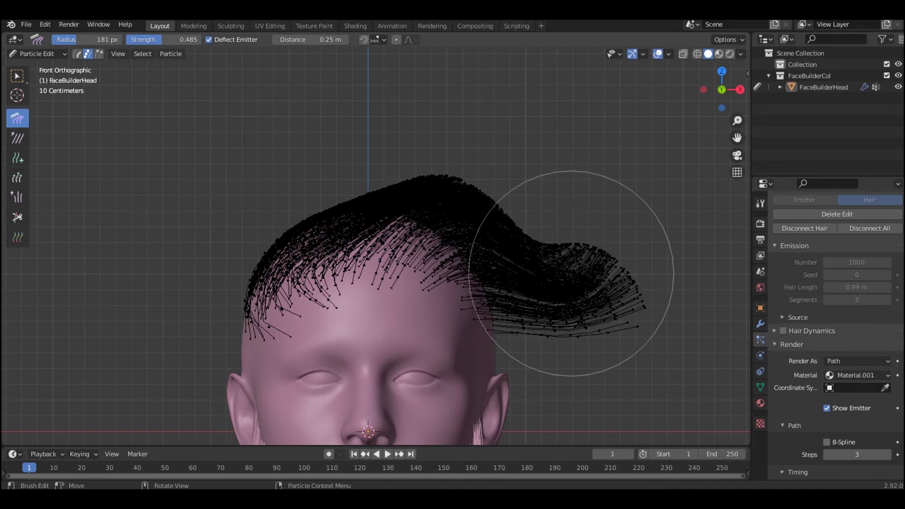
left_click_drag(575, 227, 581, 393)
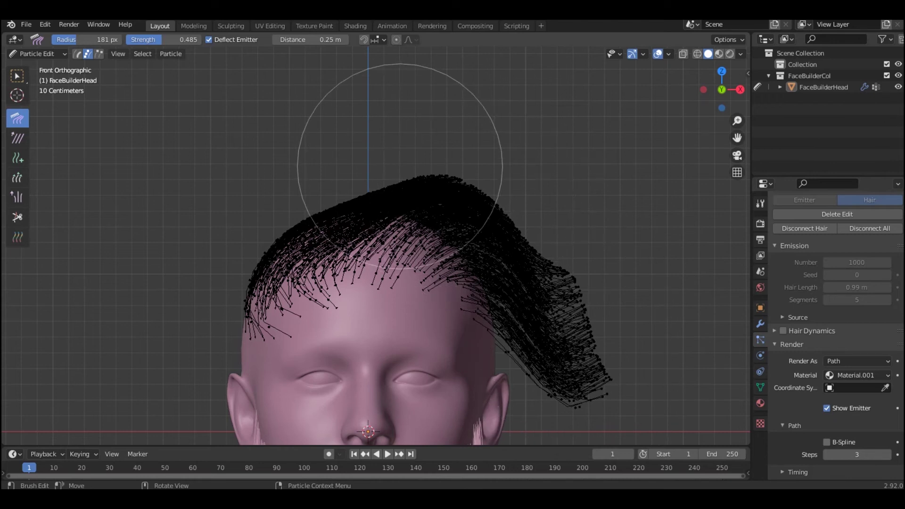
mouse_move(383, 142)
left_mouse_down()
mouse_move(441, 175)
mouse_move(414, 171)
mouse_move(459, 208)
mouse_move(507, 226)
mouse_move(517, 276)
mouse_move(547, 327)
mouse_move(561, 394)
mouse_move(593, 337)
mouse_move(584, 403)
left_mouse_up()
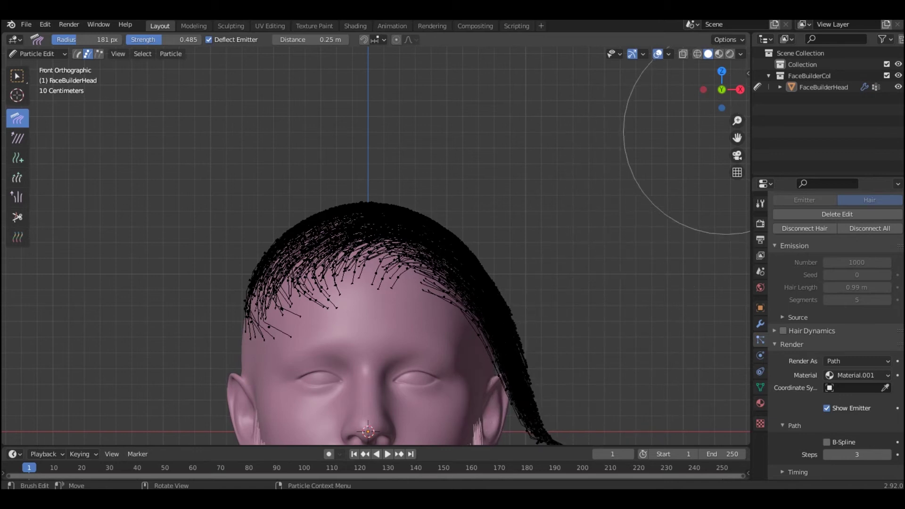
scroll(718, 134, "down", 1)
scroll(707, 118, "down", 4)
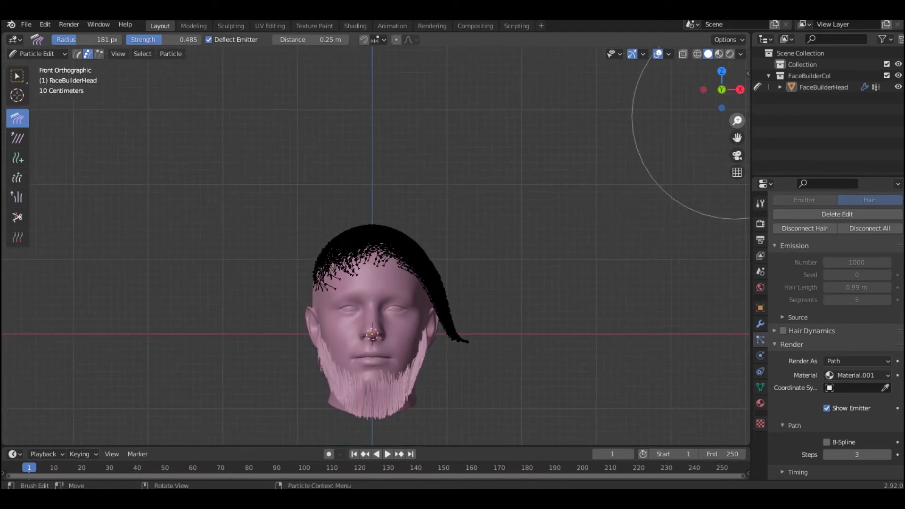
In Left view, comb the front and back hair tufts and flatten the rear tuft
left_click(703, 90)
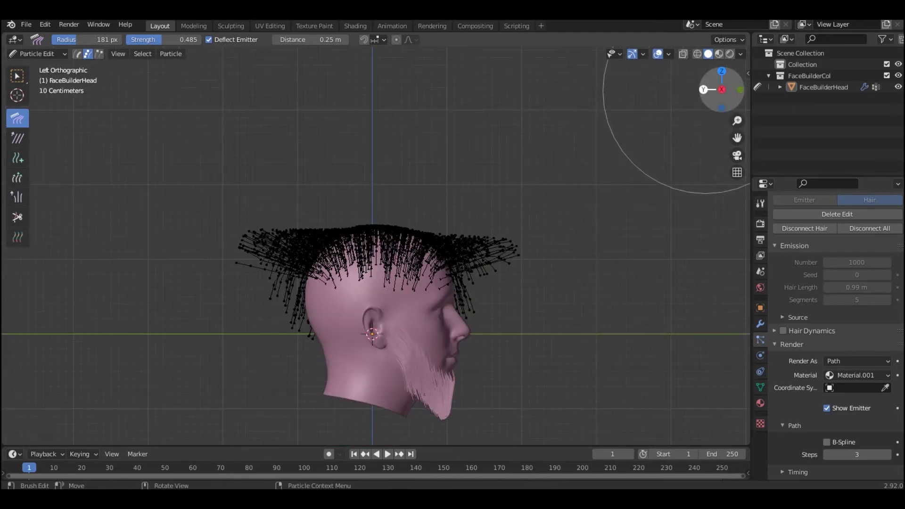
mouse_move(501, 247)
left_mouse_down()
mouse_move(465, 228)
mouse_move(440, 231)
left_mouse_up()
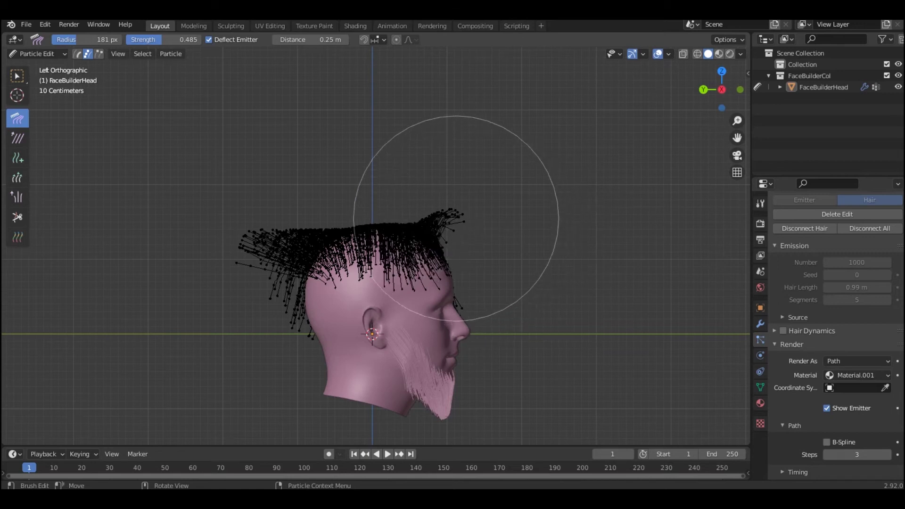
mouse_move(293, 284)
left_mouse_down()
mouse_move(242, 323)
mouse_move(263, 262)
mouse_move(295, 249)
mouse_move(282, 243)
mouse_move(277, 253)
mouse_move(303, 212)
mouse_move(313, 219)
left_mouse_up()
left_click_drag(325, 204, 329, 178)
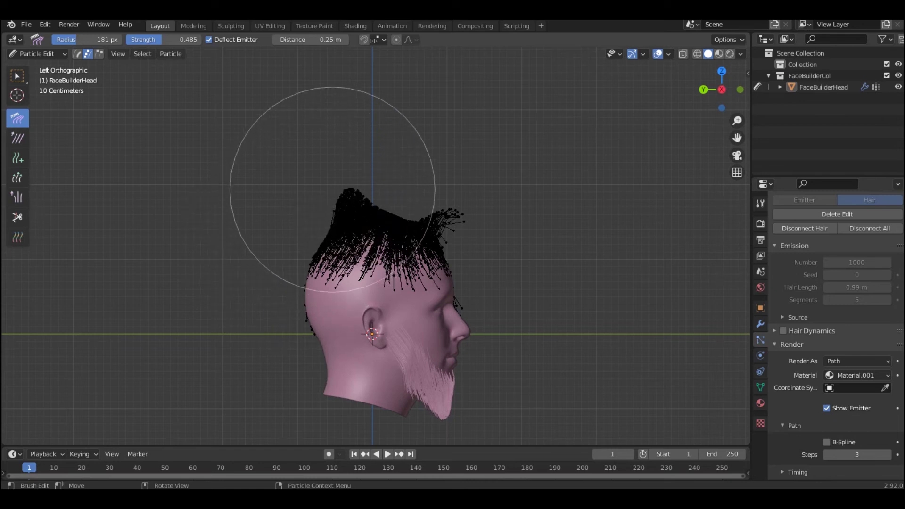
left_click_drag(492, 236, 477, 201)
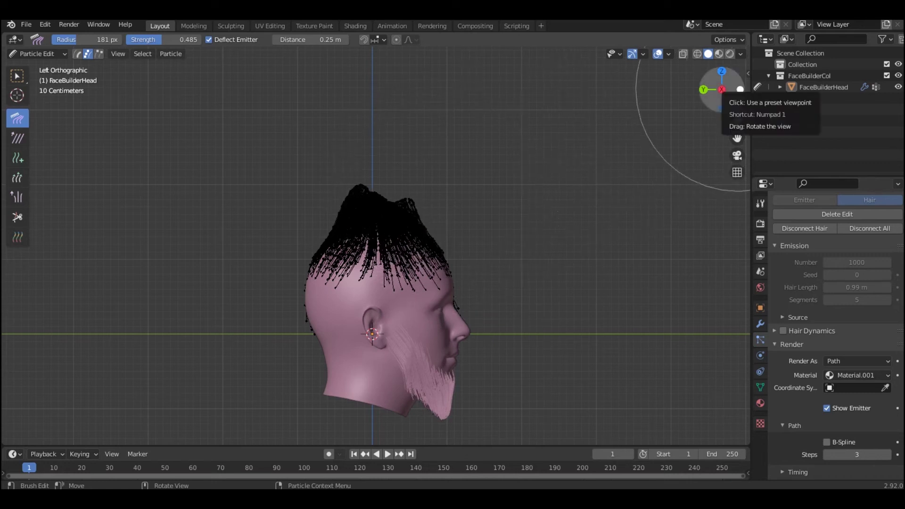
From Front view, sweep the top hair right and comb the side strands down into a cap
left_click(739, 90)
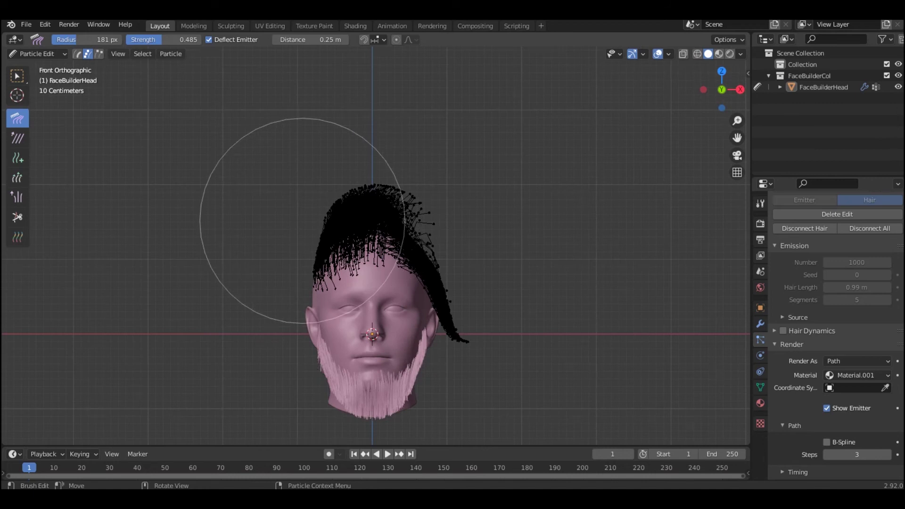
mouse_move(269, 171)
left_mouse_down()
mouse_move(307, 166)
mouse_move(387, 192)
mouse_move(428, 165)
mouse_move(450, 237)
mouse_move(470, 226)
mouse_move(473, 270)
mouse_move(488, 285)
mouse_move(450, 275)
left_mouse_up()
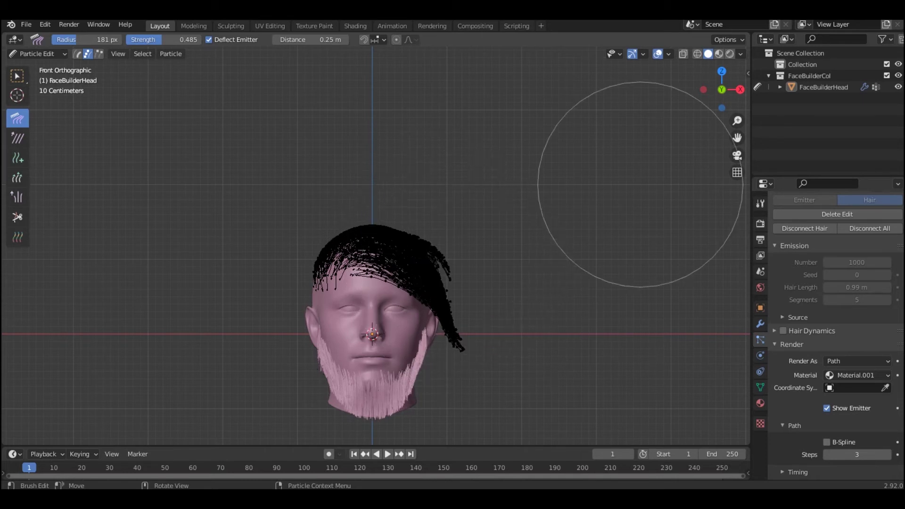
mouse_move(613, 168)
middle_mouse_down()
mouse_move(650, 112)
mouse_move(535, 111)
mouse_move(485, 49)
mouse_move(480, 90)
mouse_move(487, 97)
mouse_move(726, 83)
middle_mouse_up()
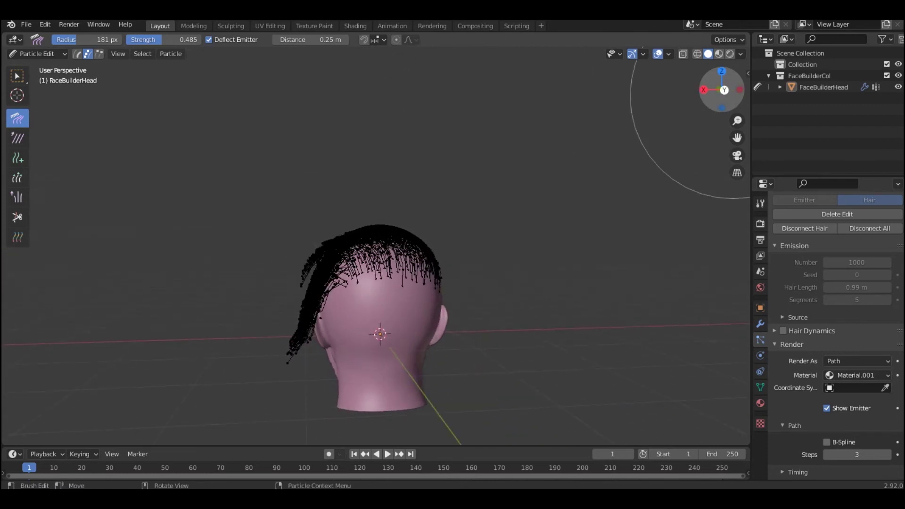
mouse_move(327, 246)
left_mouse_down()
mouse_move(298, 293)
mouse_move(307, 385)
left_mouse_up()
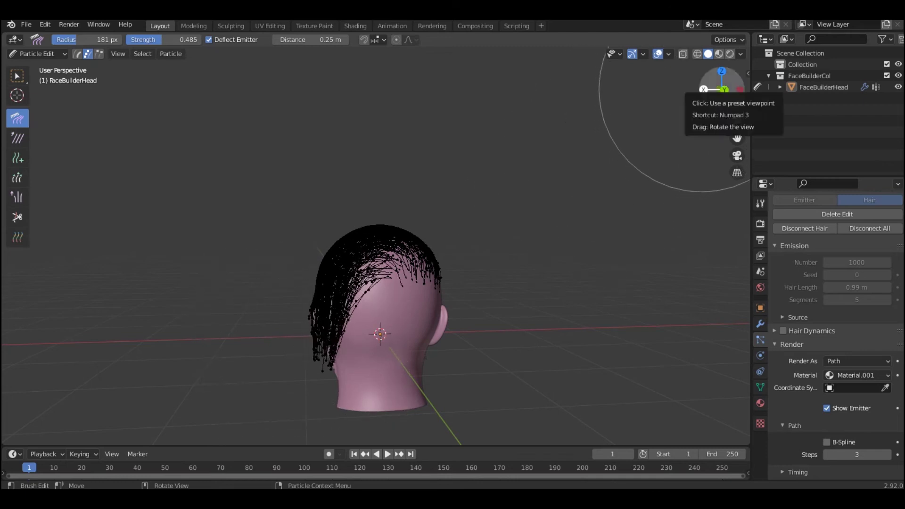
left_click(703, 89)
left_click(703, 90)
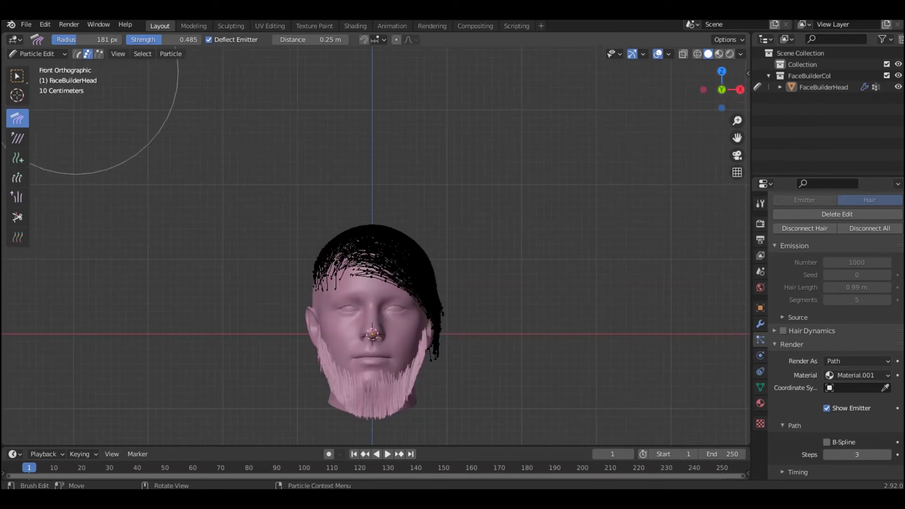
left_click(37, 53)
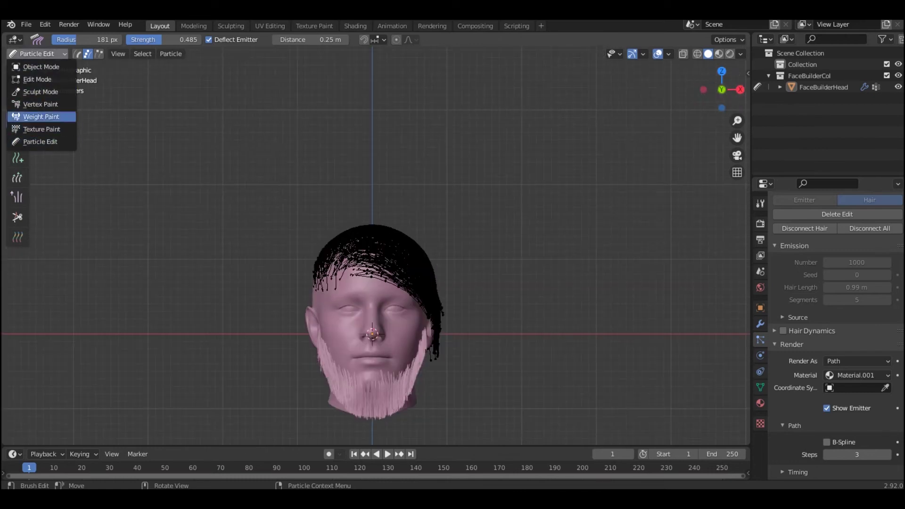
Return to Object Mode, enable Material Preview, and set the hair's render material to 'hair'
left_click(41, 67)
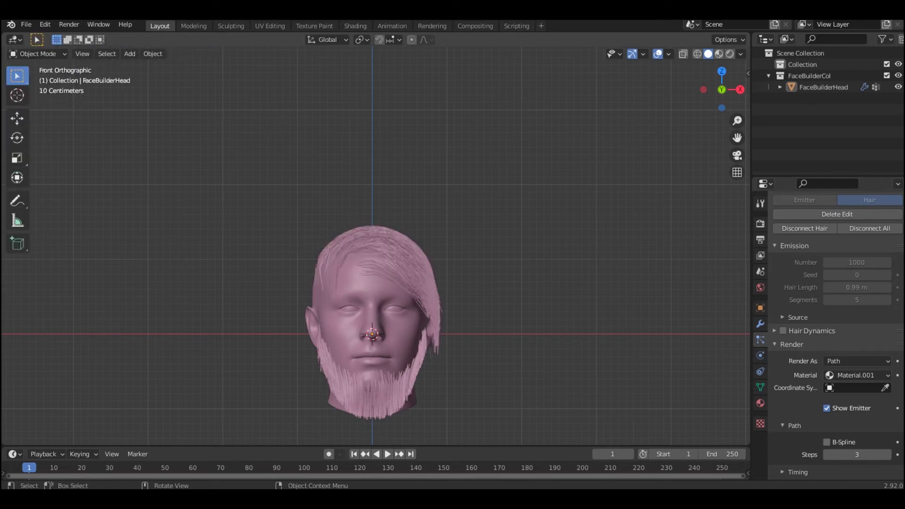
left_click(719, 53)
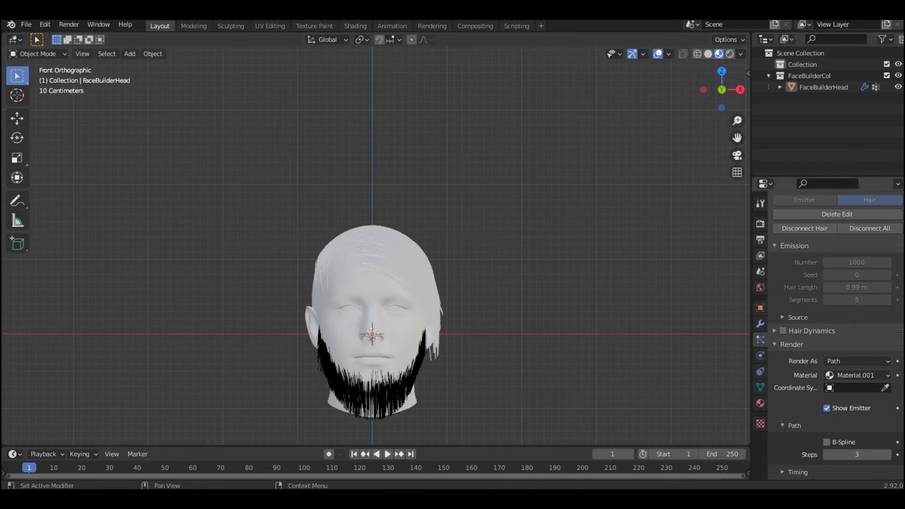
left_click(857, 375)
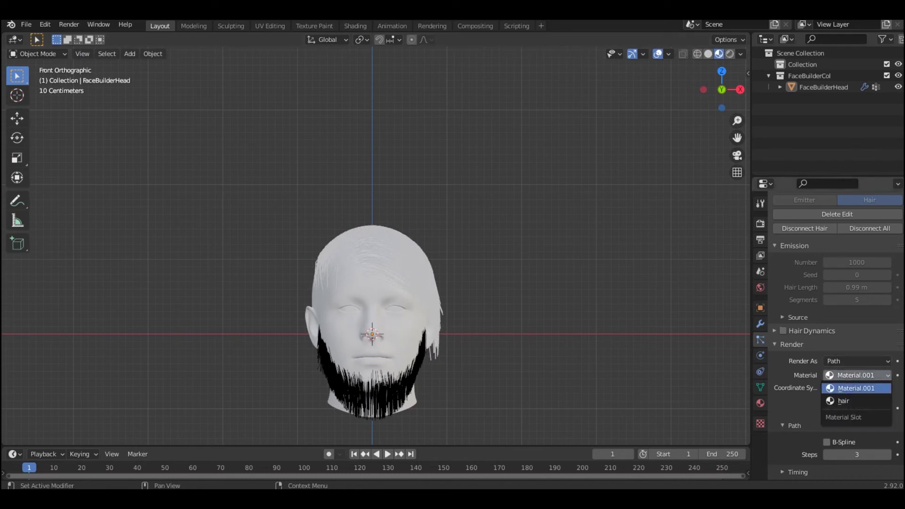
left_click(844, 401)
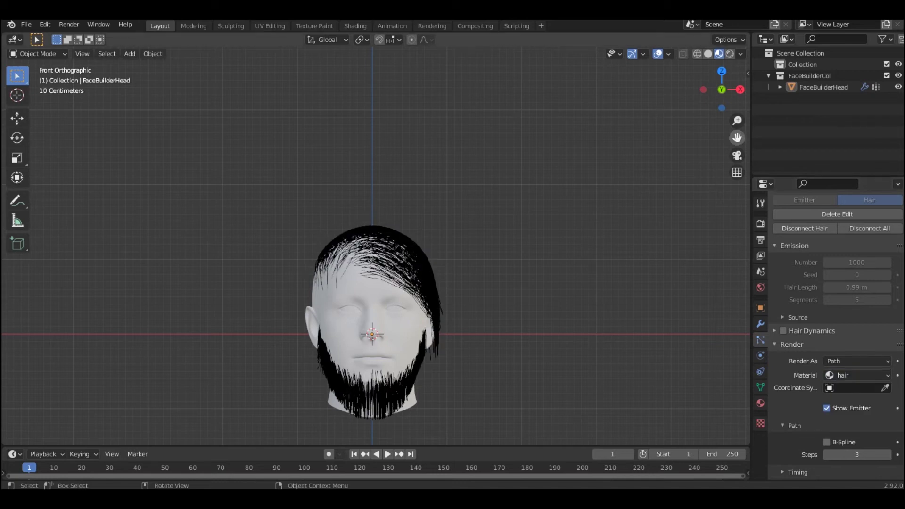
Frame the head in a zoomed perspective view and switch to the Shading workspace
left_click_drag(737, 138, 725, 40)
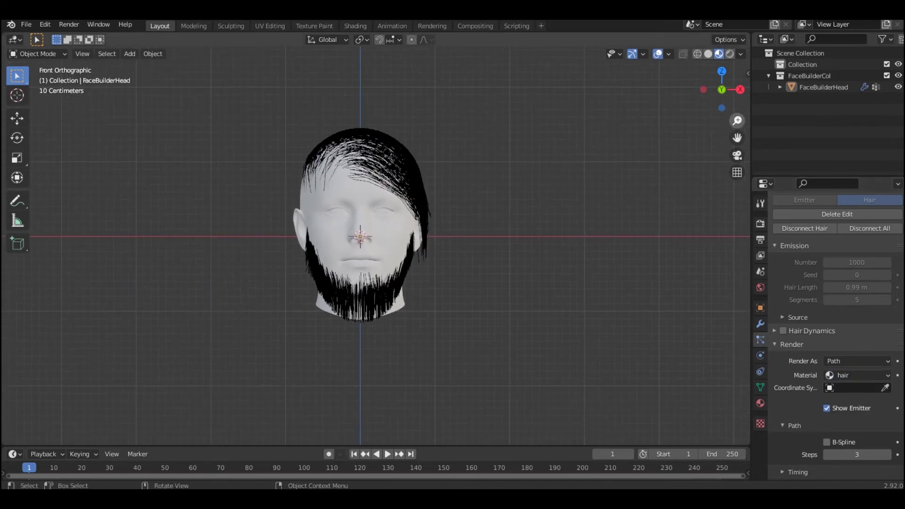
left_click_drag(737, 120, 737, 90)
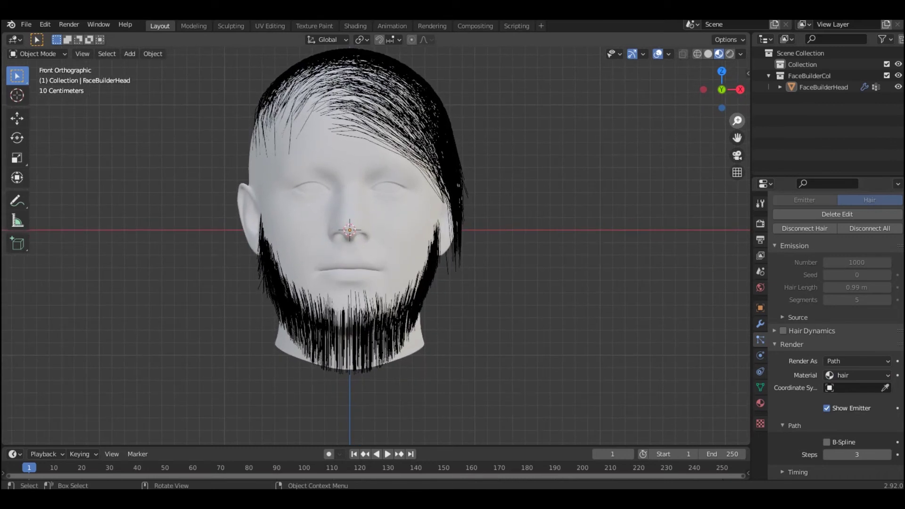
mouse_move(712, 96)
left_mouse_down()
mouse_move(721, 94)
mouse_move(702, 99)
mouse_move(721, 89)
left_mouse_up()
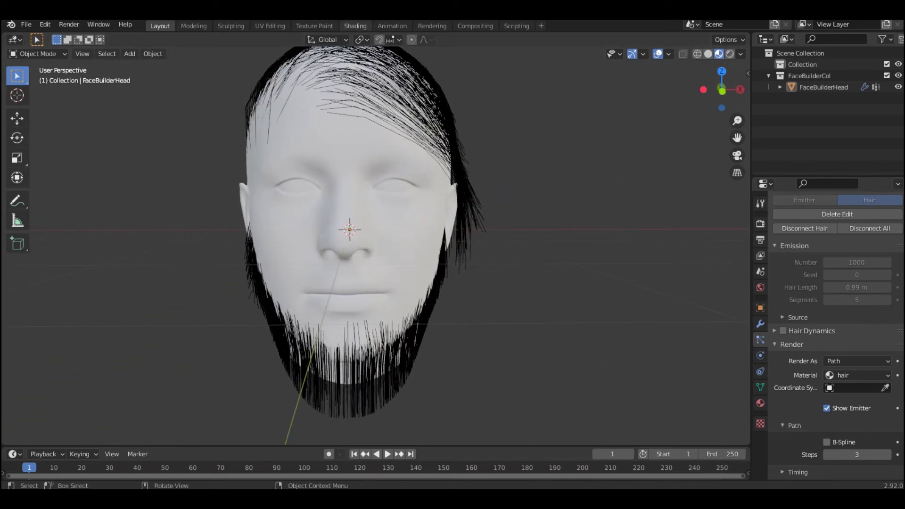
left_click(355, 26)
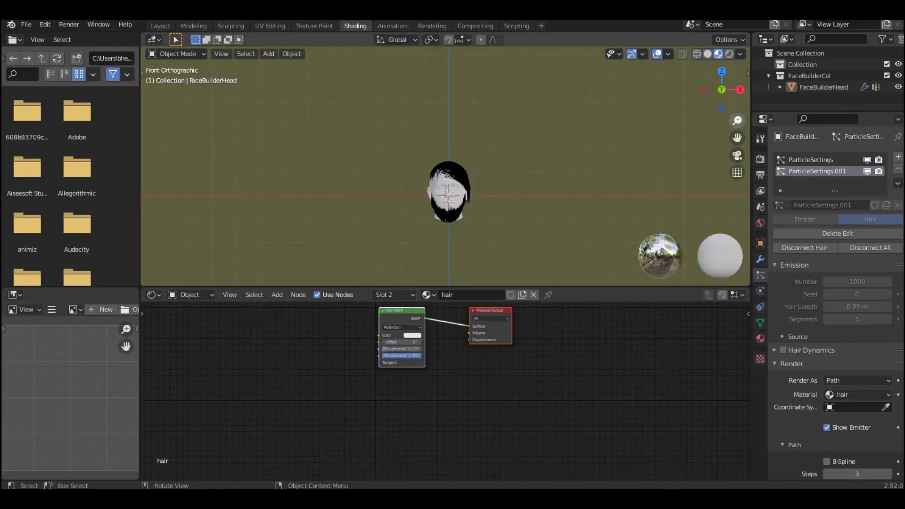
Zoom in on the shaded head, turn it face-forward, and scroll up to the particle systems list
scroll(446, 164, "up", 2)
scroll(445, 165, "up", 1)
scroll(445, 164, "up", 1)
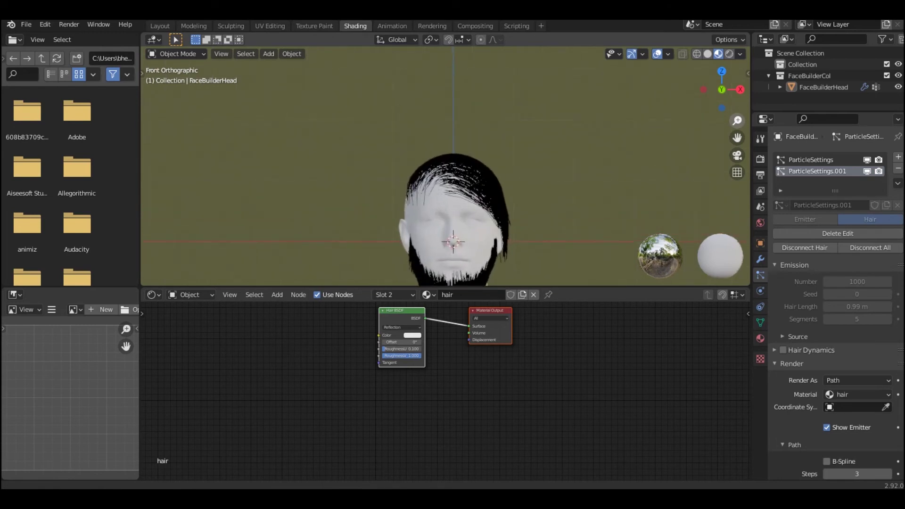
scroll(446, 165, "up", 2)
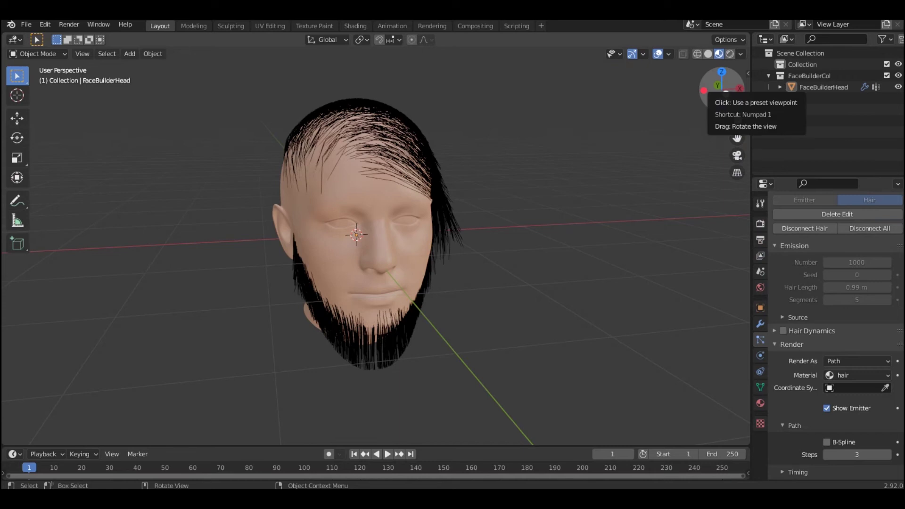
left_click_drag(721, 89, 735, 90)
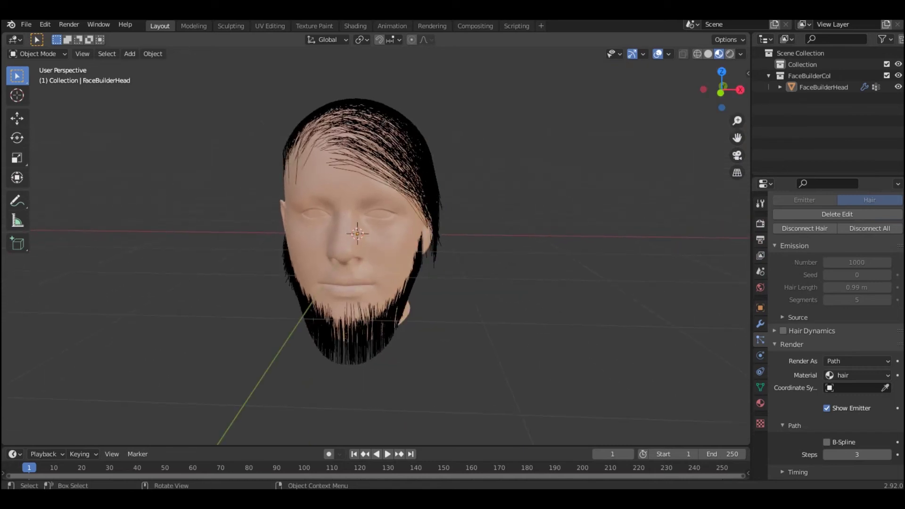
scroll(837, 329, "up", 1)
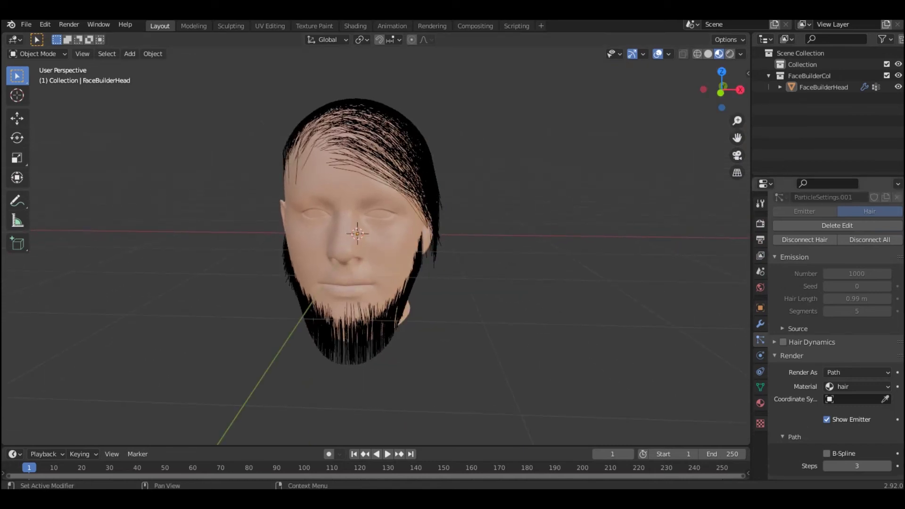
scroll(837, 329, "up", 4)
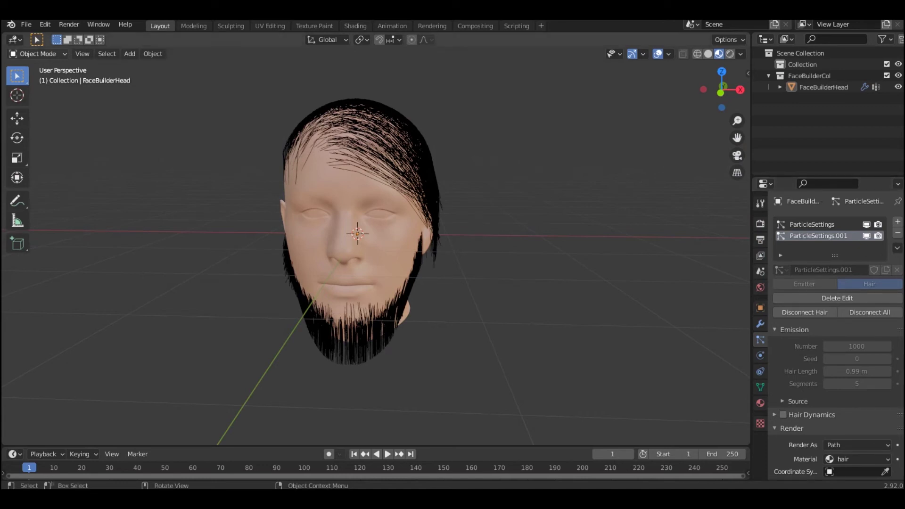
left_click(38, 54)
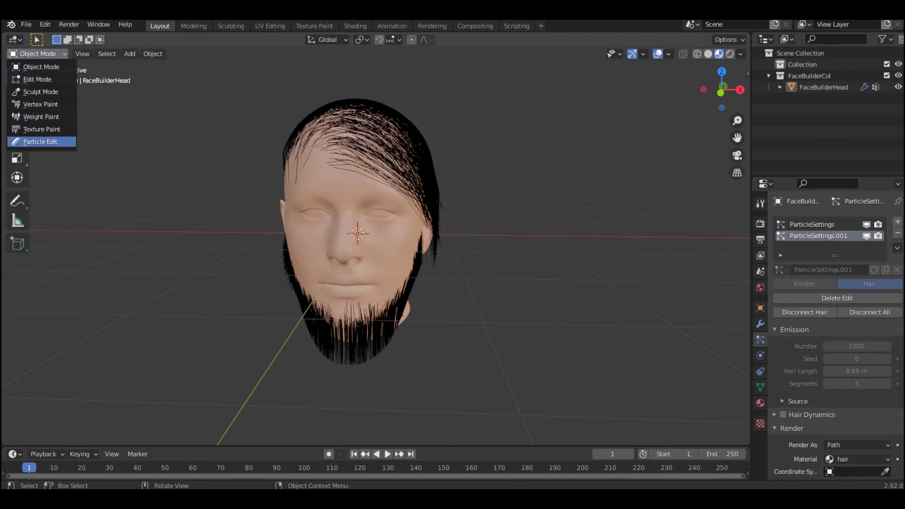
In Particle Edit with the Add brush, grow strands across the crown and upper-left of the head
left_click(40, 141)
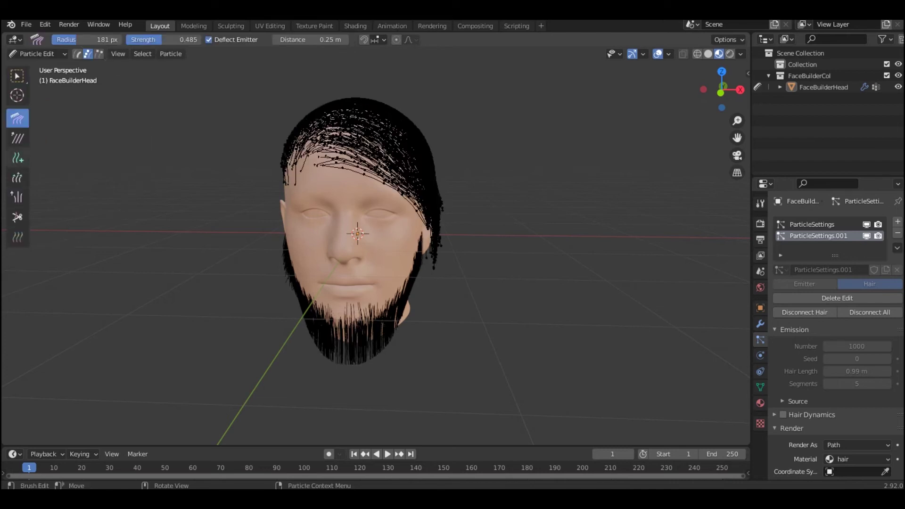
left_click(17, 158)
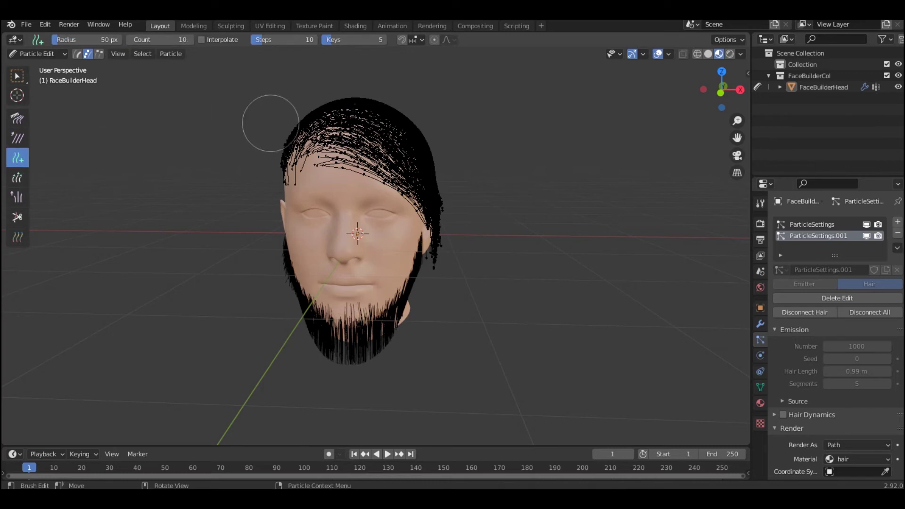
left_click(309, 151)
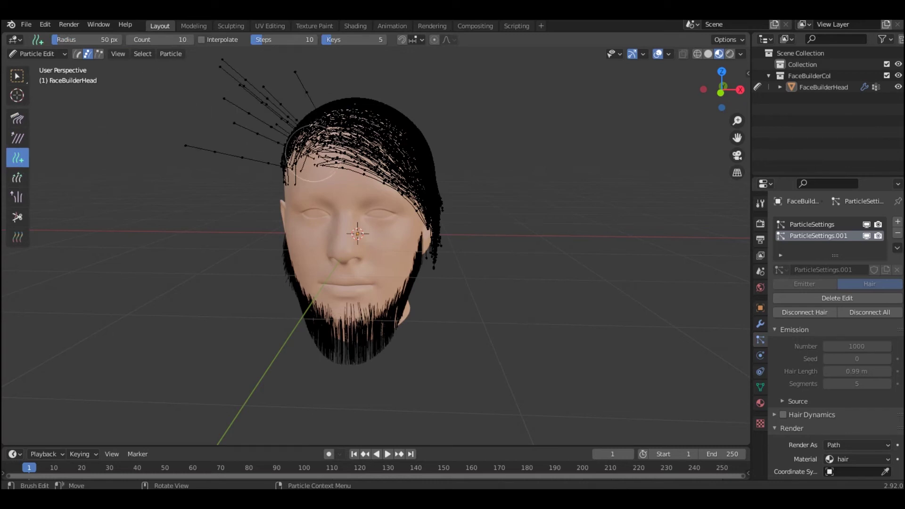
left_click(312, 163)
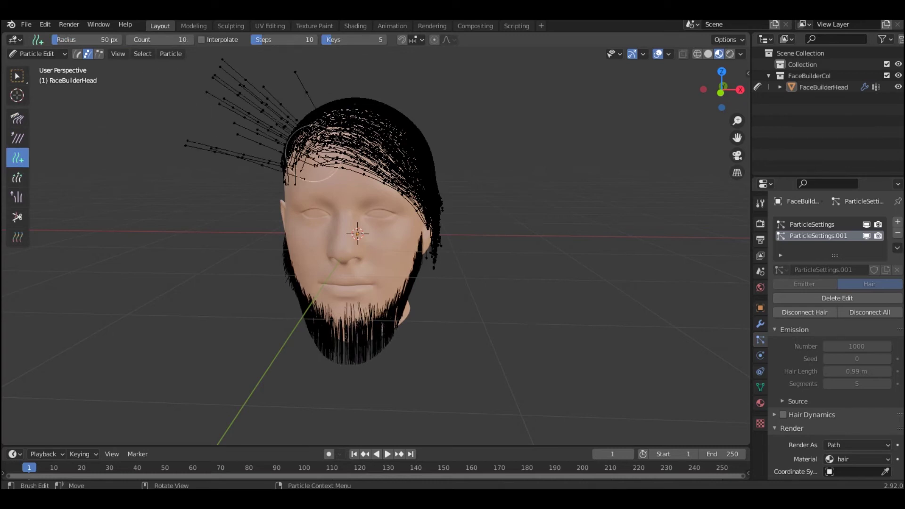
left_click(344, 145)
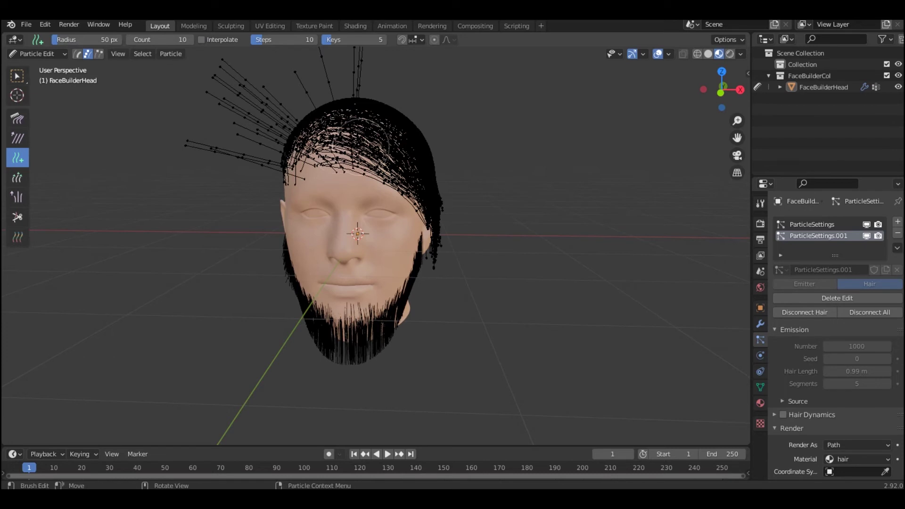
mouse_move(363, 139)
left_mouse_down()
mouse_move(311, 139)
mouse_move(350, 127)
mouse_move(387, 146)
left_mouse_up()
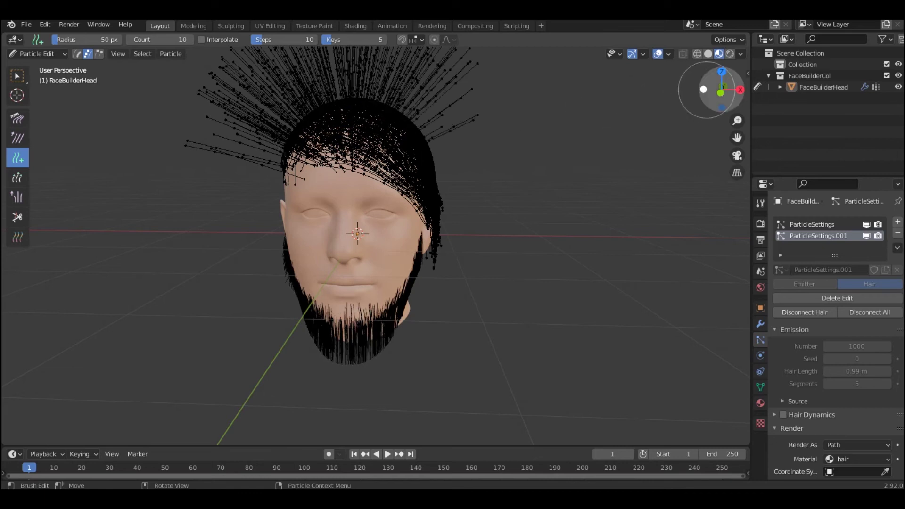
Orbit to the left side and add more strands along the crown to thicken it
left_click_drag(707, 90, 728, 94)
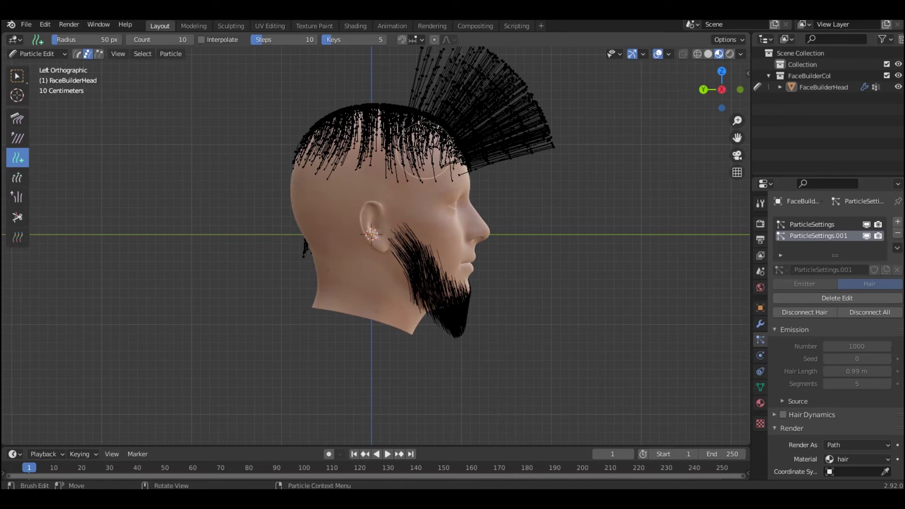
mouse_move(430, 152)
left_mouse_down()
mouse_move(322, 127)
mouse_move(339, 118)
mouse_move(423, 132)
mouse_move(330, 128)
mouse_move(367, 132)
left_mouse_up()
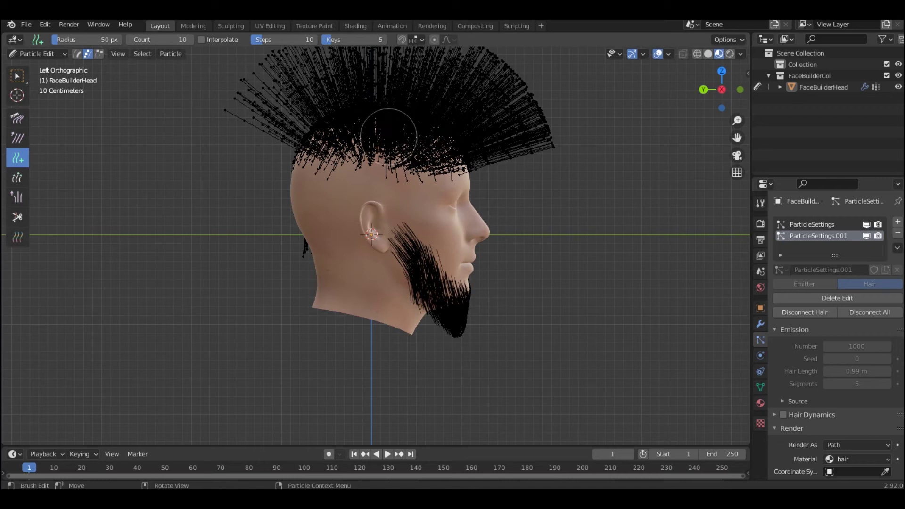
left_click_drag(343, 138, 330, 142)
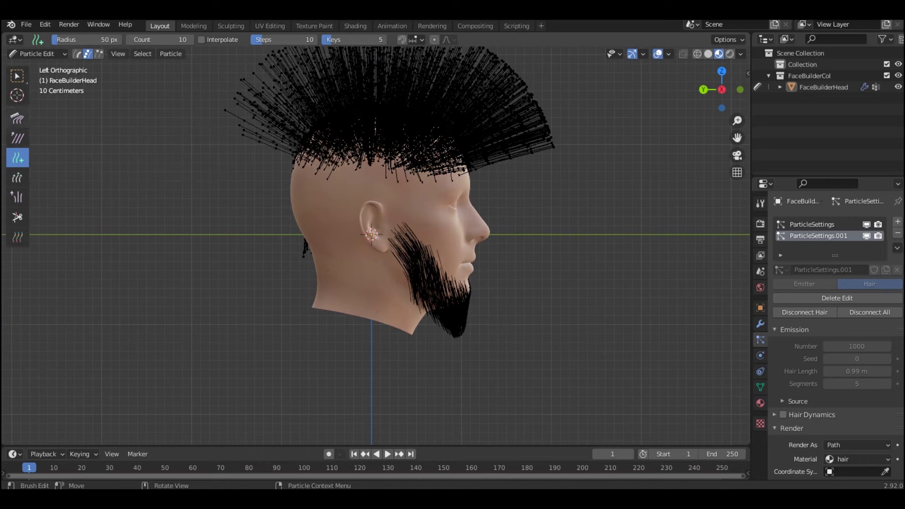
With the Comb brush in front view, sweep the left fringe and bun up and to the right
left_click(17, 118)
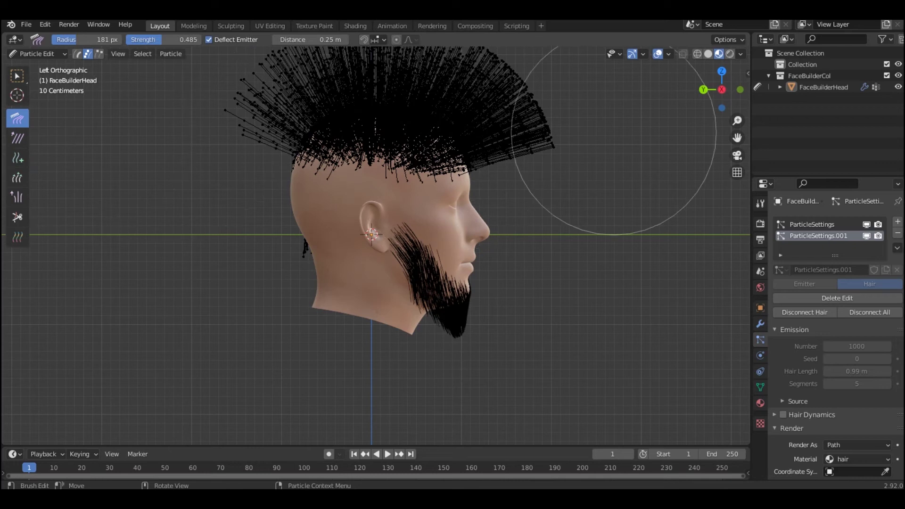
left_click(739, 90)
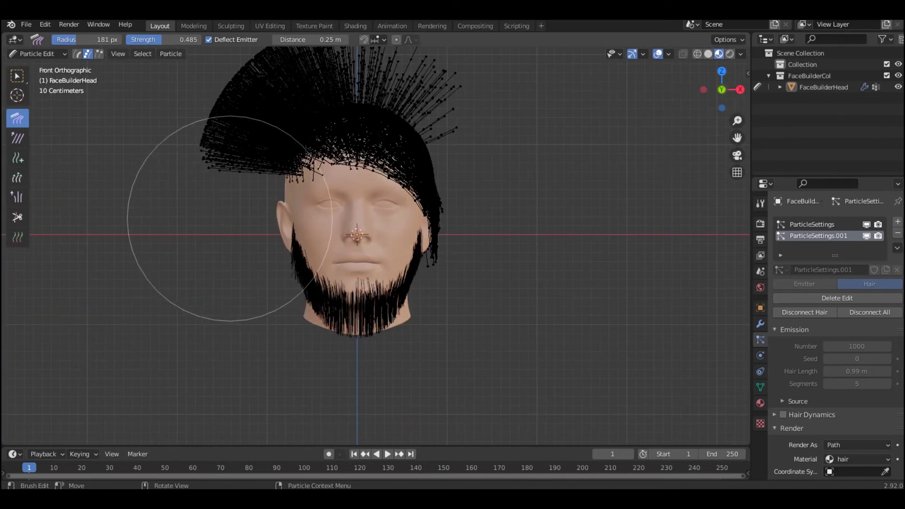
mouse_move(221, 225)
left_mouse_down()
mouse_move(240, 128)
mouse_move(287, 126)
left_mouse_up()
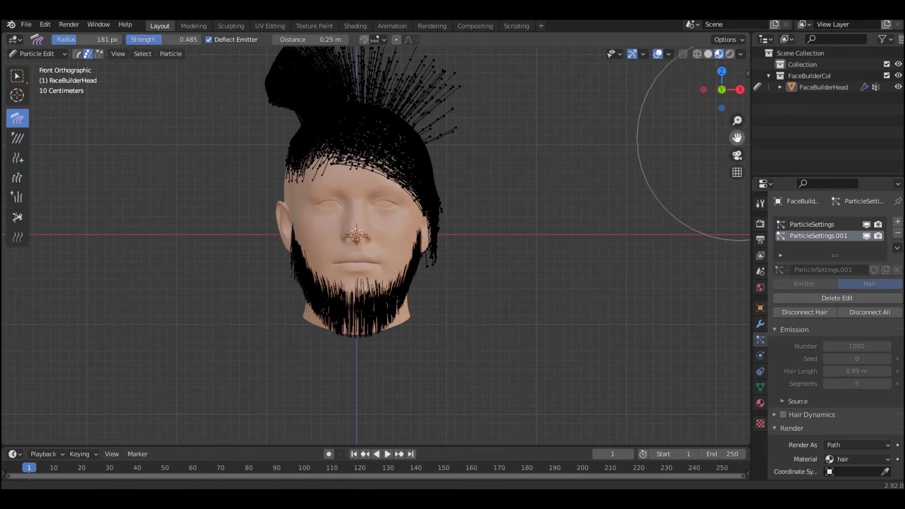
left_click_drag(736, 138, 734, 181)
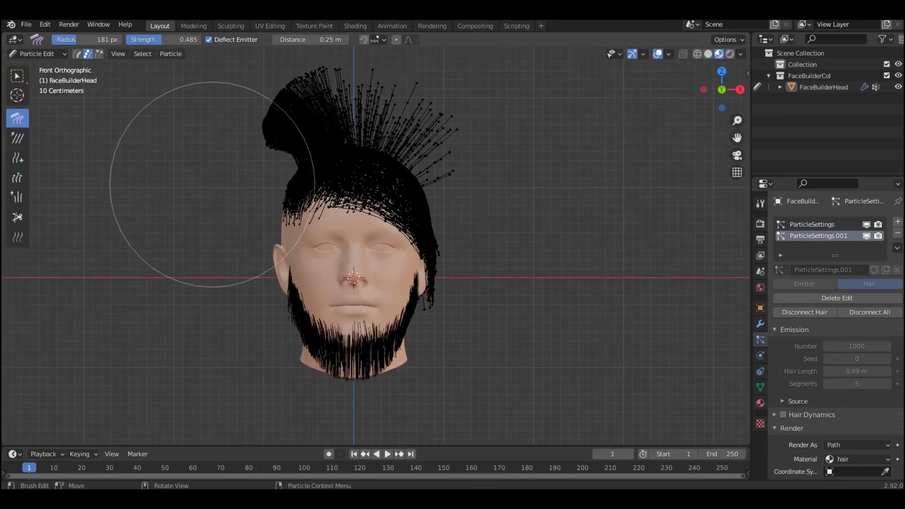
mouse_move(212, 126)
left_mouse_down()
mouse_move(388, 101)
mouse_move(377, 111)
mouse_move(390, 125)
mouse_move(430, 160)
mouse_move(453, 160)
mouse_move(465, 196)
mouse_move(458, 230)
mouse_move(469, 238)
mouse_move(478, 292)
left_mouse_up()
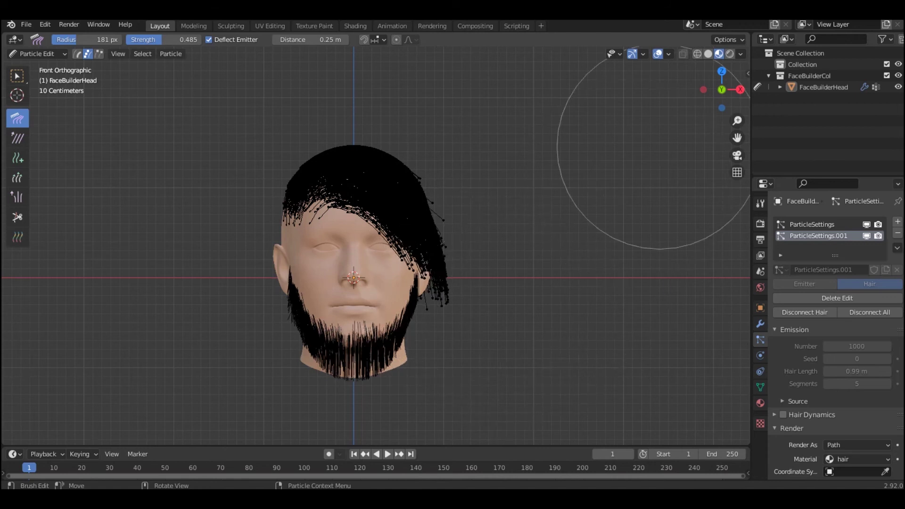
left_click(703, 90)
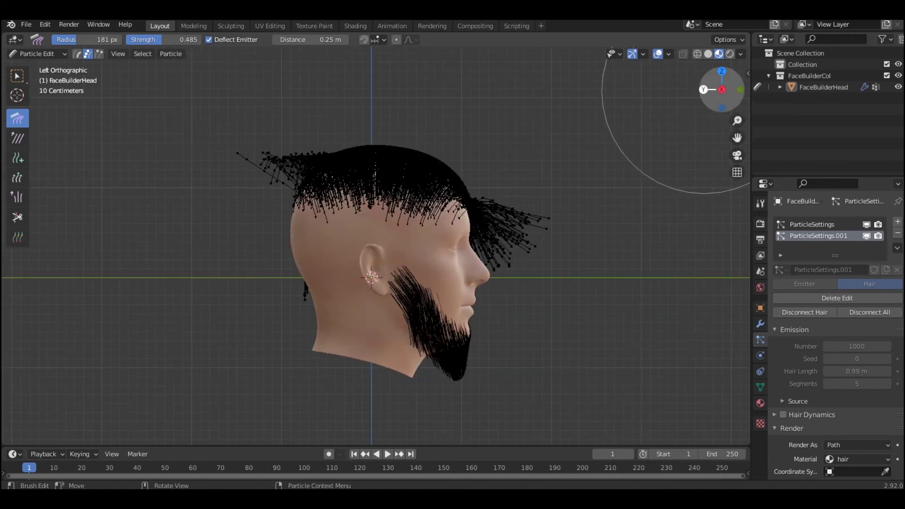
Comb the fringe and back hair down, cover the bald crown, and lift hair off the eye
mouse_move(523, 145)
left_mouse_down()
mouse_move(515, 148)
mouse_move(523, 231)
mouse_move(485, 223)
mouse_move(480, 263)
mouse_move(501, 293)
mouse_move(488, 323)
left_mouse_up()
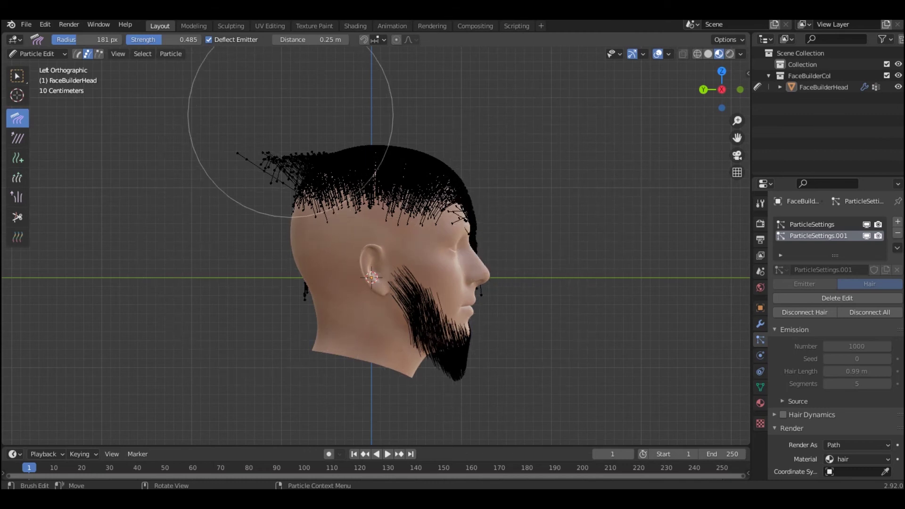
mouse_move(290, 115)
left_mouse_down()
mouse_move(258, 155)
mouse_move(239, 145)
mouse_move(243, 178)
mouse_move(263, 206)
mouse_move(262, 172)
left_mouse_up()
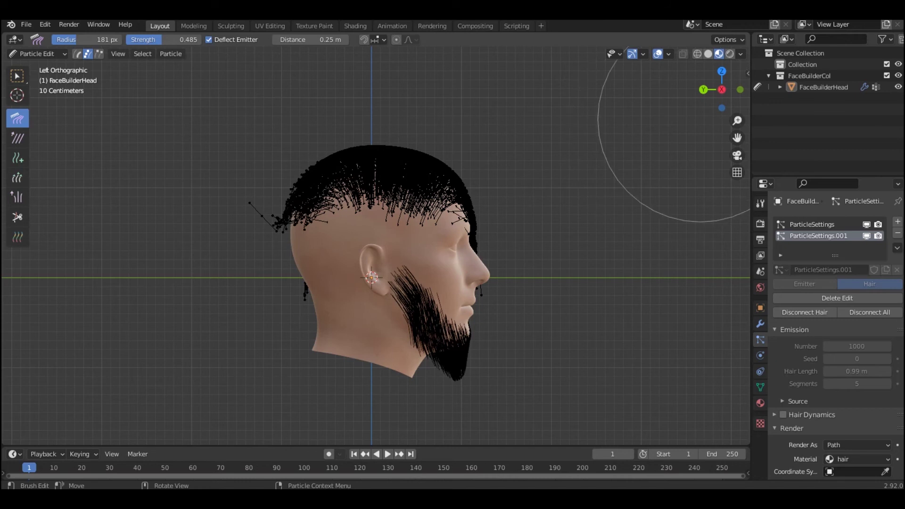
left_click(703, 90)
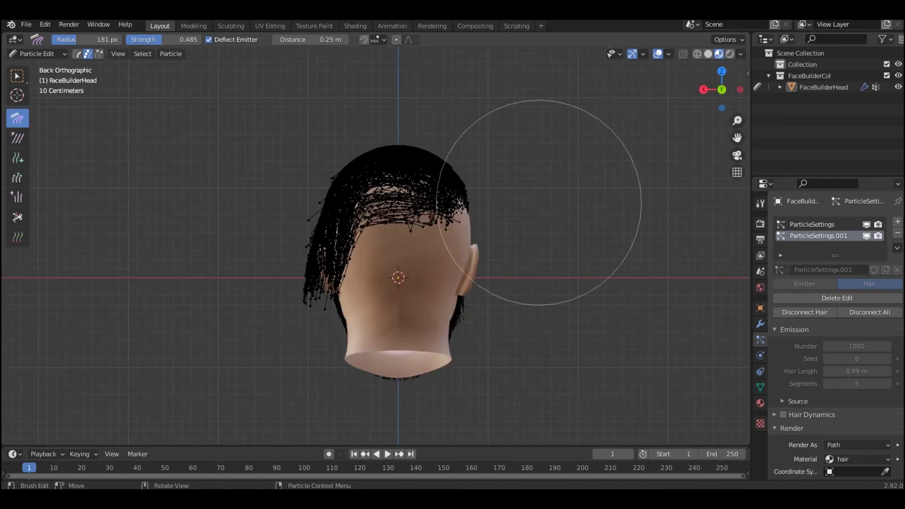
mouse_move(482, 233)
left_mouse_down()
mouse_move(444, 212)
mouse_move(414, 232)
mouse_move(398, 262)
left_mouse_up()
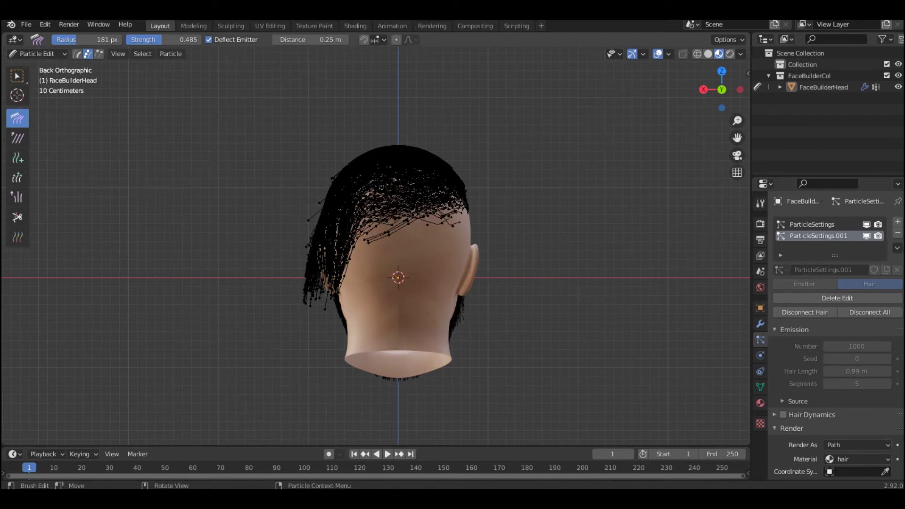
left_click(740, 90)
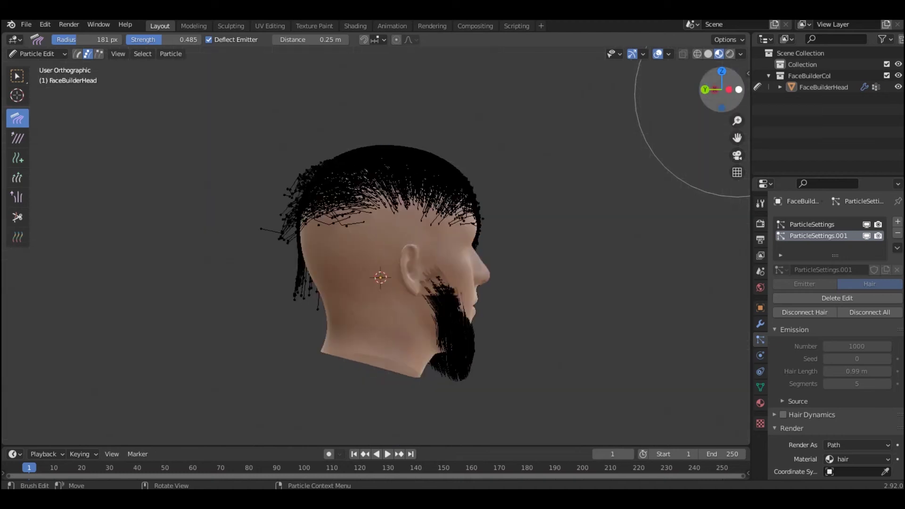
left_click(740, 90)
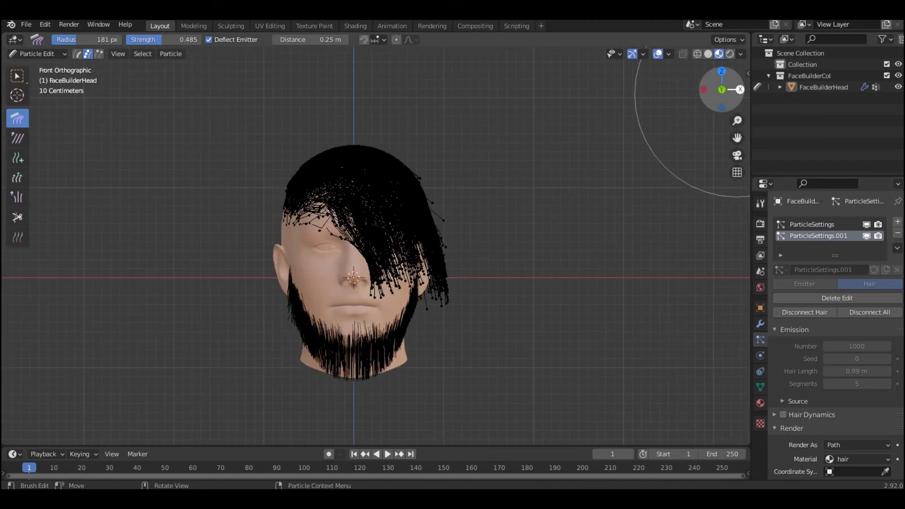
mouse_move(347, 259)
left_mouse_down()
mouse_move(314, 283)
mouse_move(358, 256)
mouse_move(393, 289)
mouse_move(379, 297)
left_mouse_up()
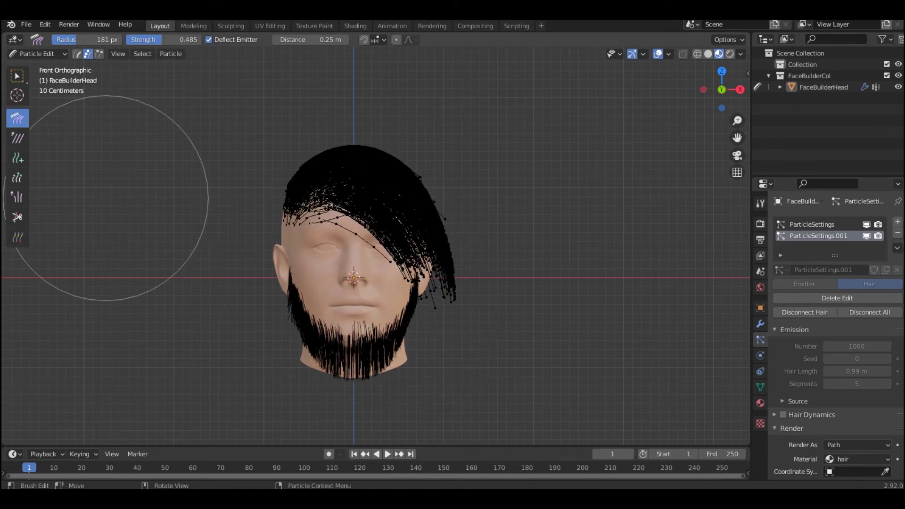
Return to Object Mode and expand Build Settings in the sidebar's CC3 tab
left_click(36, 53)
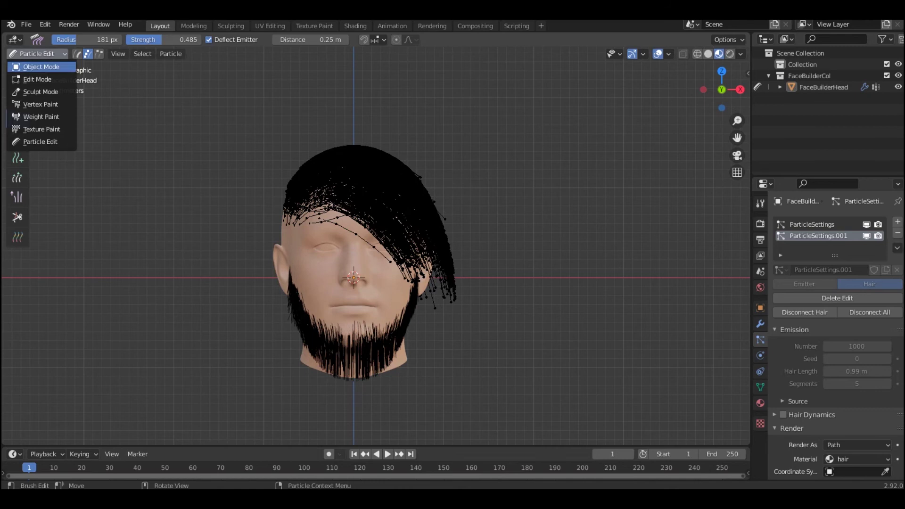
left_click(41, 67)
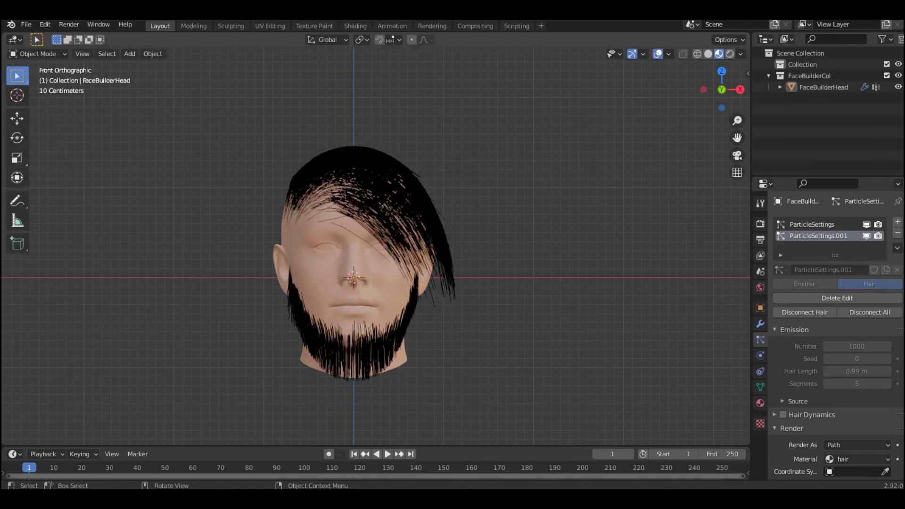
key("n")
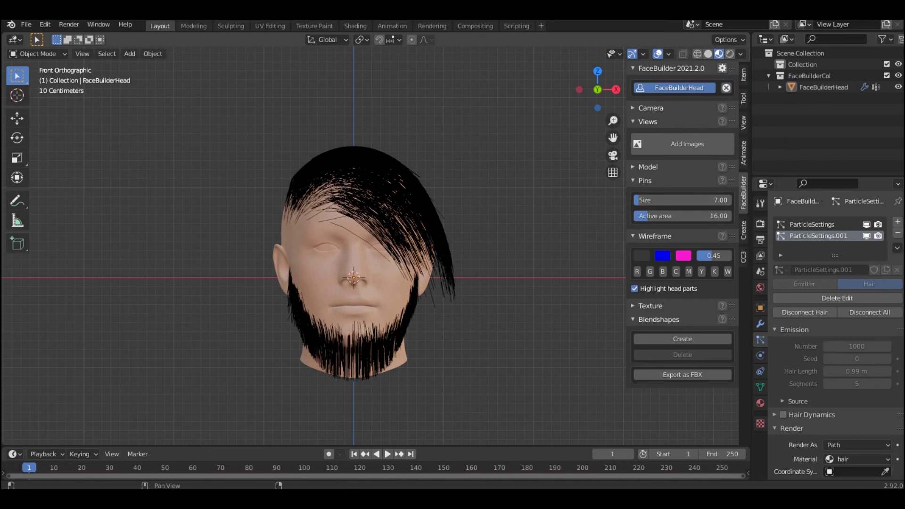
left_click(743, 257)
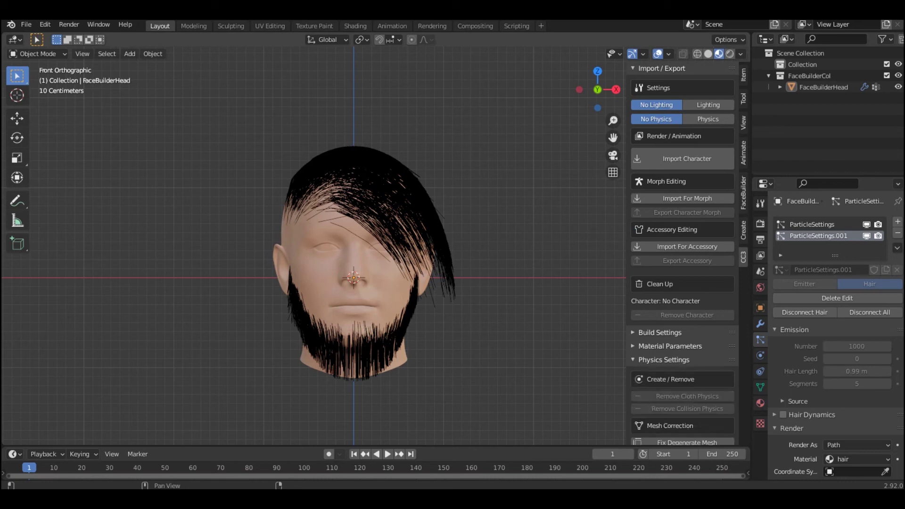
left_click(660, 333)
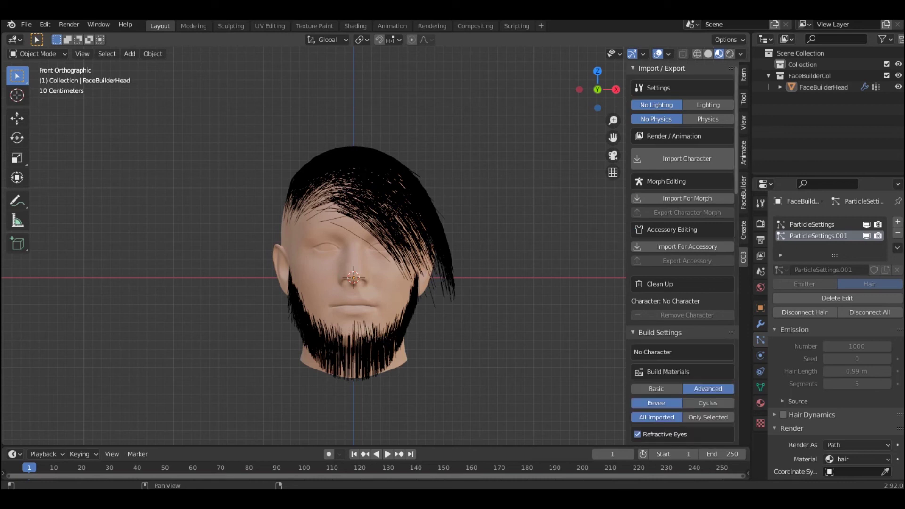
Scroll the CC3 panel down to the Scene Tools lighting presets
scroll(682, 252, "down", 1)
scroll(682, 252, "down", 8)
scroll(682, 252, "down", 6)
scroll(682, 252, "down", 4)
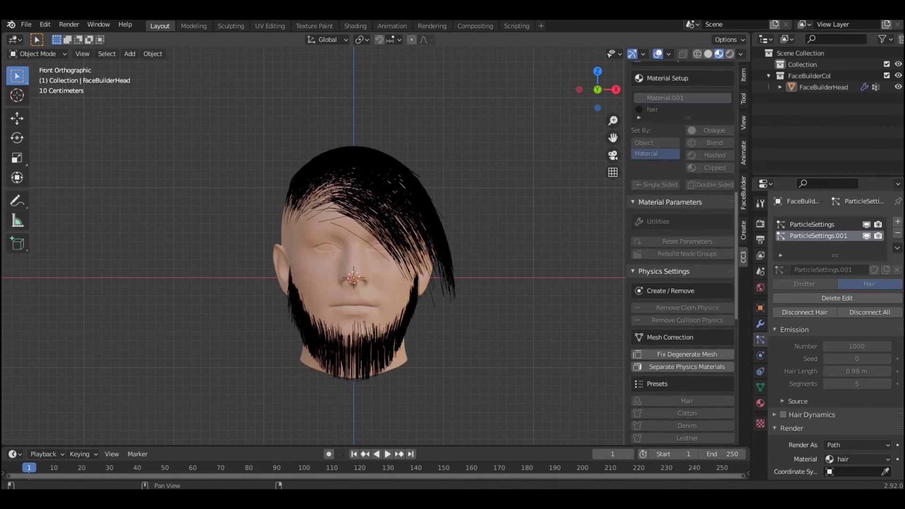
scroll(681, 253, "down", 2)
scroll(682, 252, "down", 2)
scroll(682, 252, "down", 6)
scroll(681, 252, "down", 5)
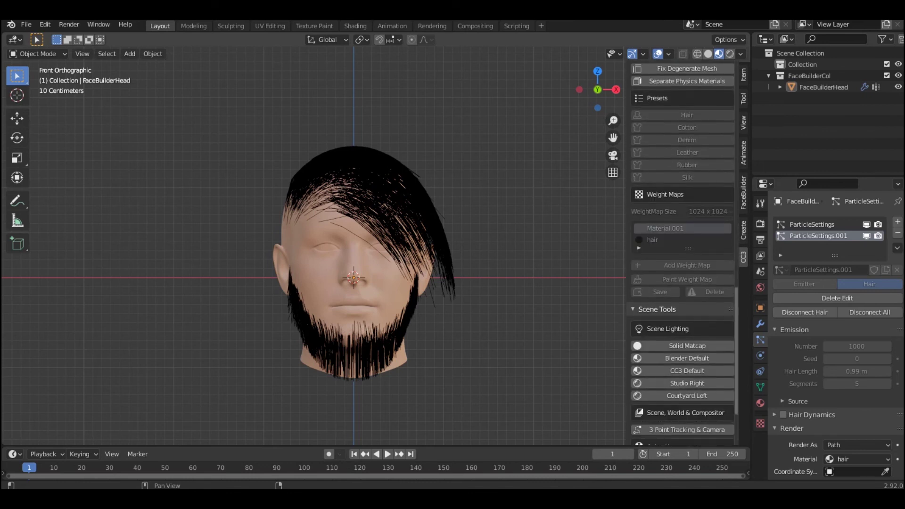
scroll(681, 330, "down", 2)
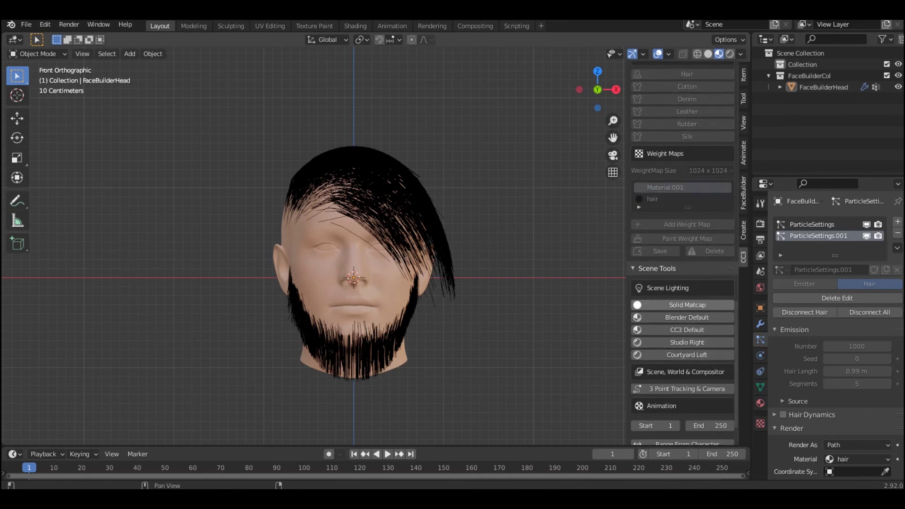
left_click(686, 305)
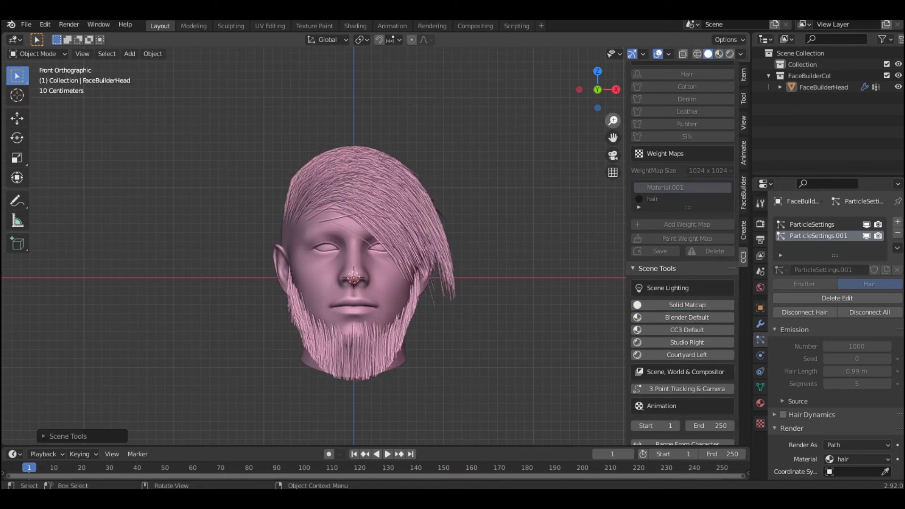
left_click_drag(612, 121, 612, 85)
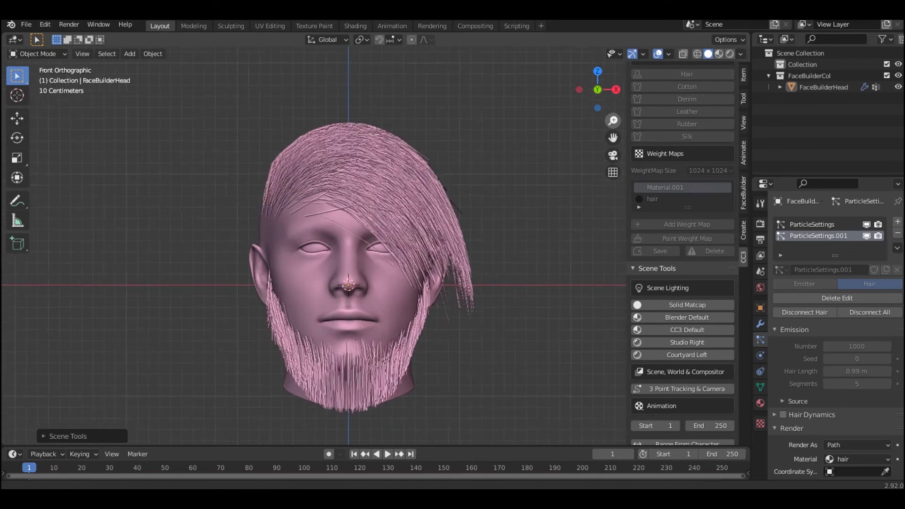
mouse_move(613, 120)
left_mouse_down()
mouse_move(613, 94)
mouse_move(542, 94)
left_mouse_up()
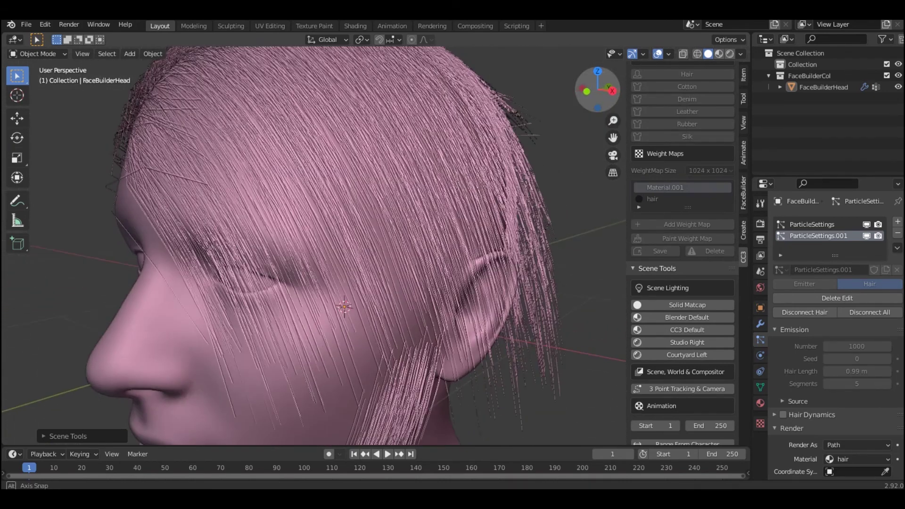
left_click_drag(598, 90, 541, 90)
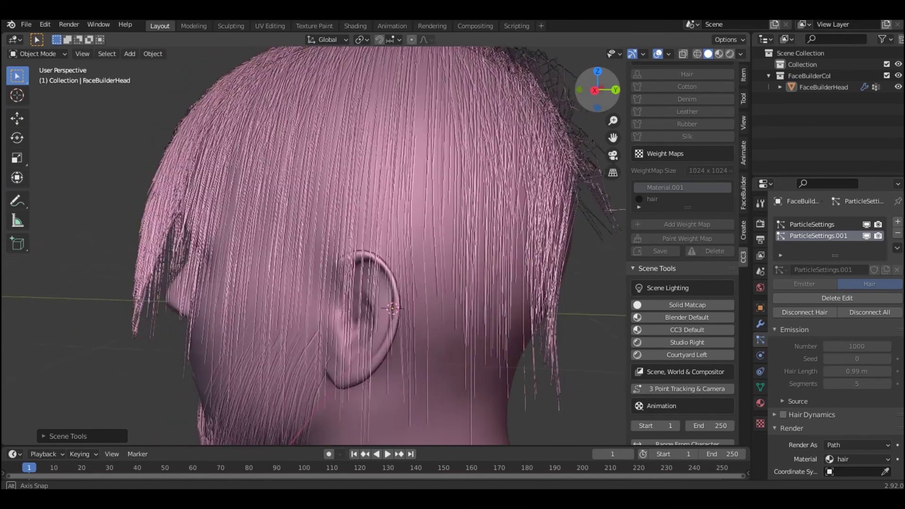
left_click_drag(597, 90, 566, 91)
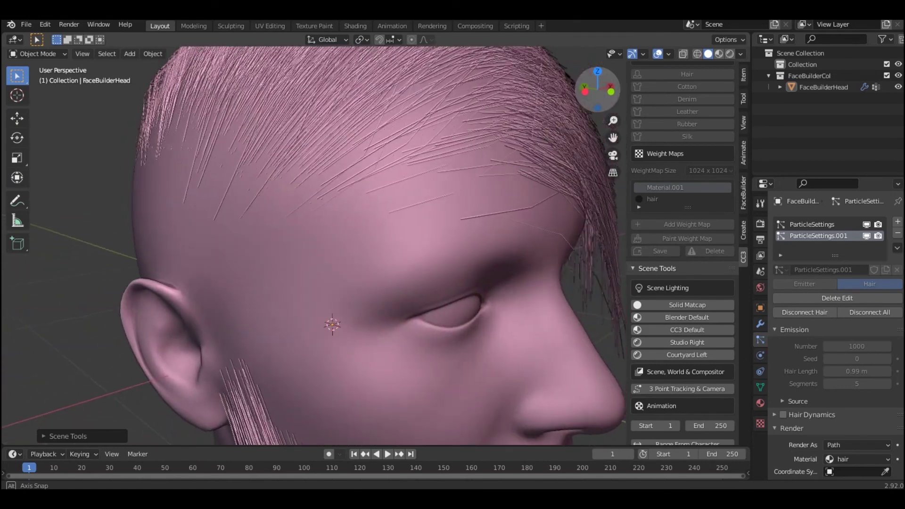
left_click_drag(598, 89, 542, 91)
scroll(313, 245, "down", 3)
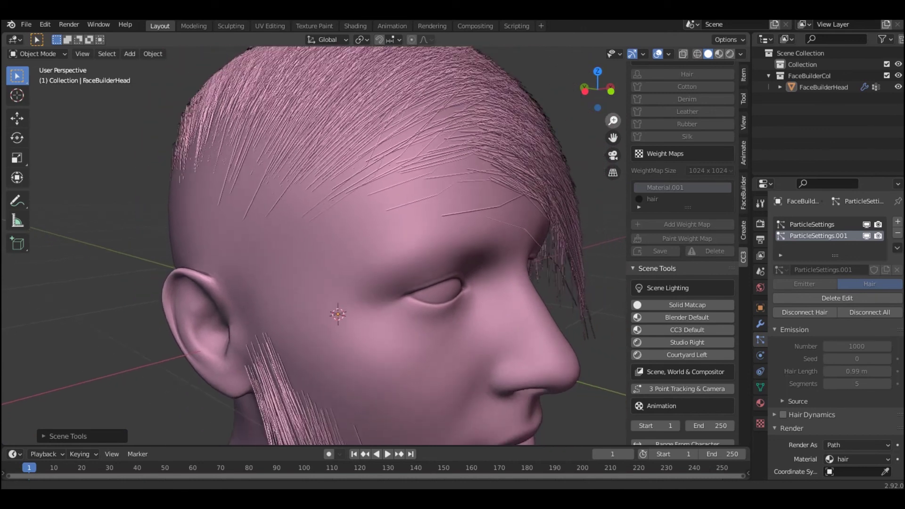
scroll(314, 245, "down", 2)
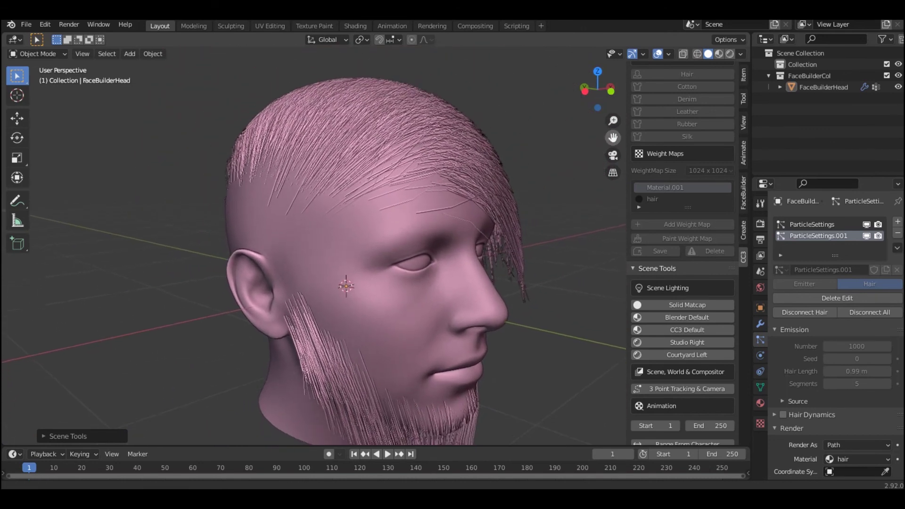
mouse_move(613, 137)
left_mouse_down()
mouse_move(613, 75)
mouse_move(589, 99)
mouse_move(523, 108)
left_mouse_up()
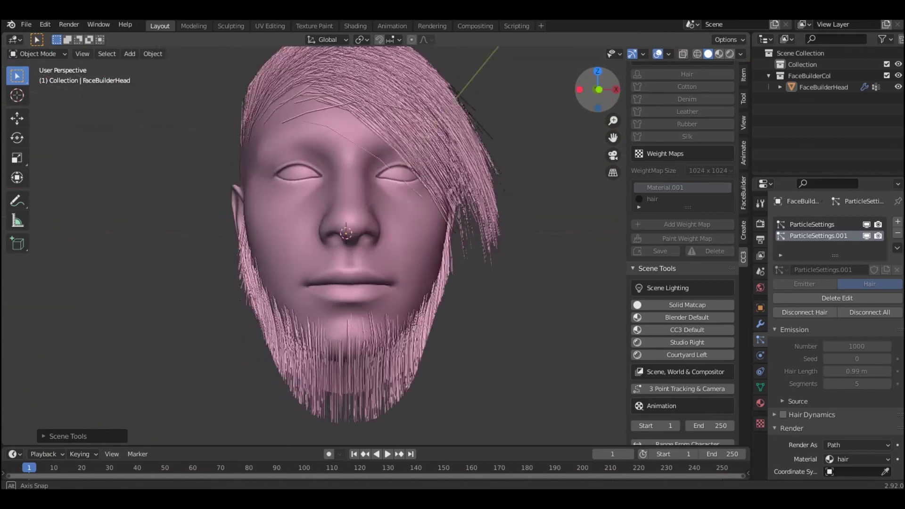
left_click_drag(523, 108, 505, 110)
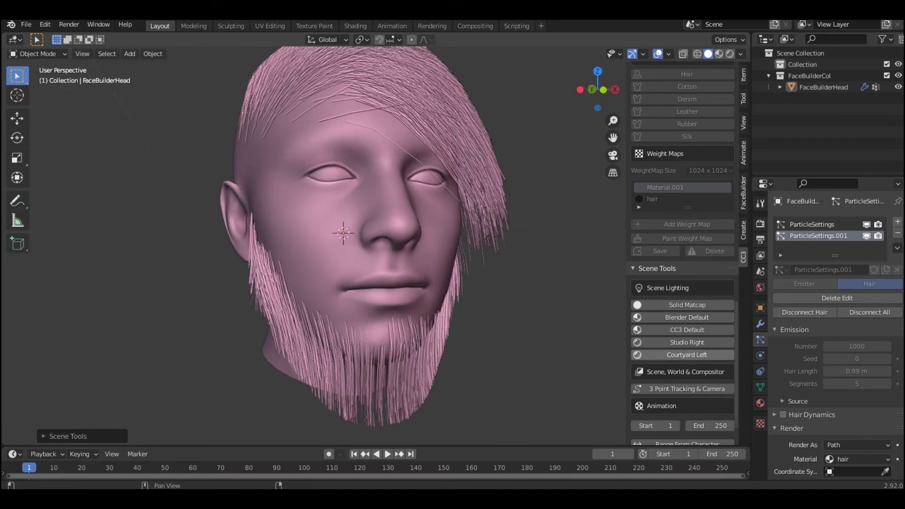
Apply Blender Default then CC3 Default lighting and view the head from the front
left_click(684, 317)
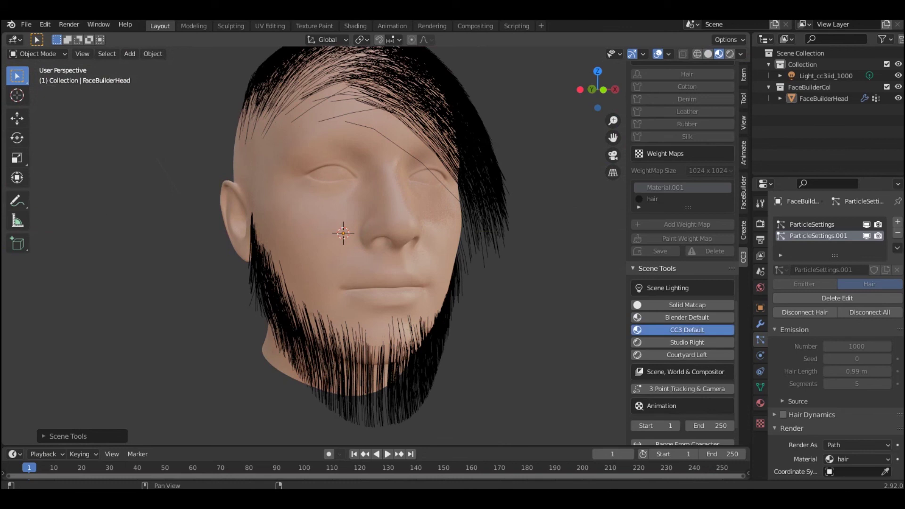
left_click(683, 330)
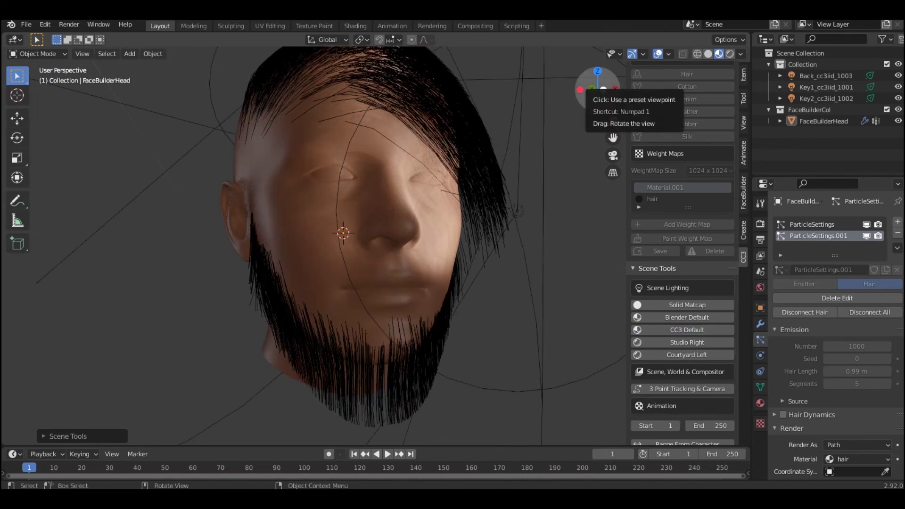
left_click(603, 90)
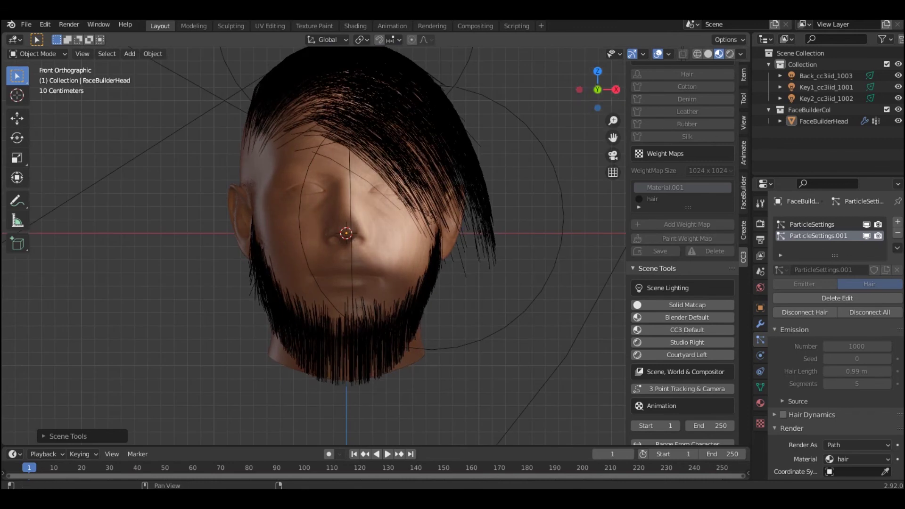
left_click(130, 54)
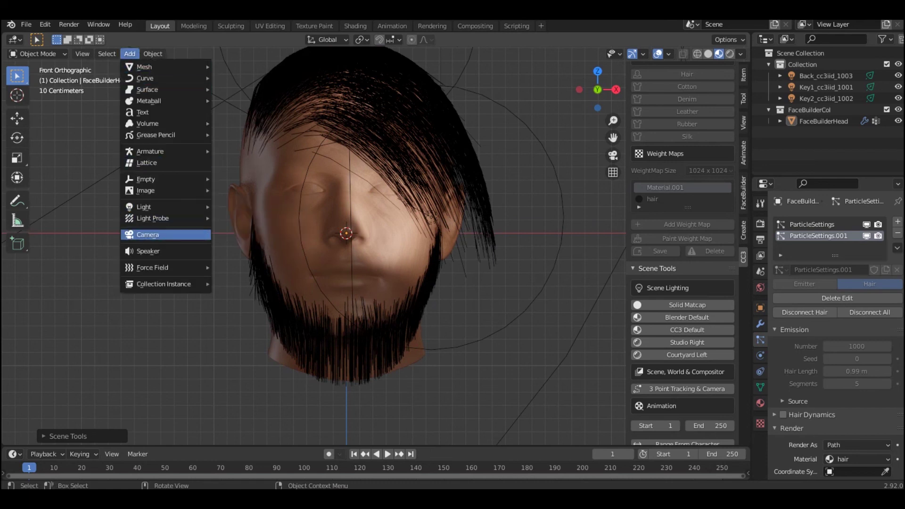
Add a camera and look through it in the Animation workspace's left viewport
left_click(148, 234)
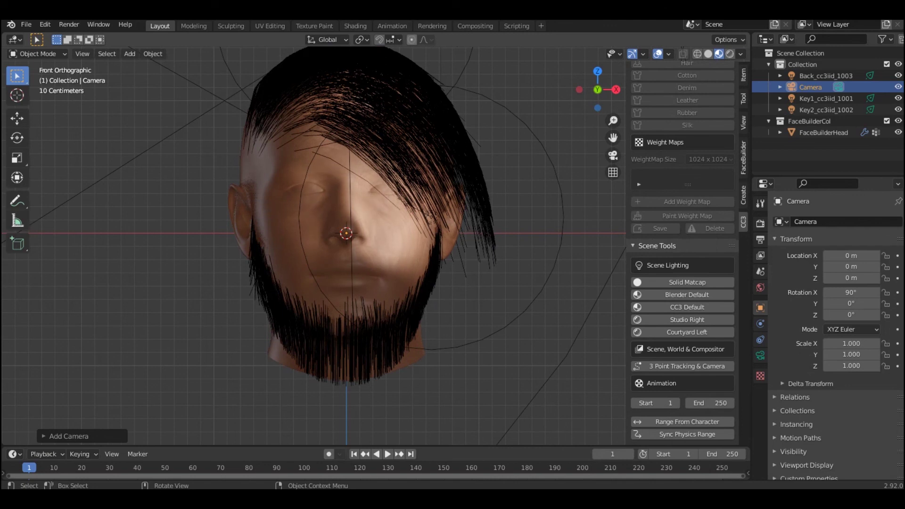
left_click(392, 26)
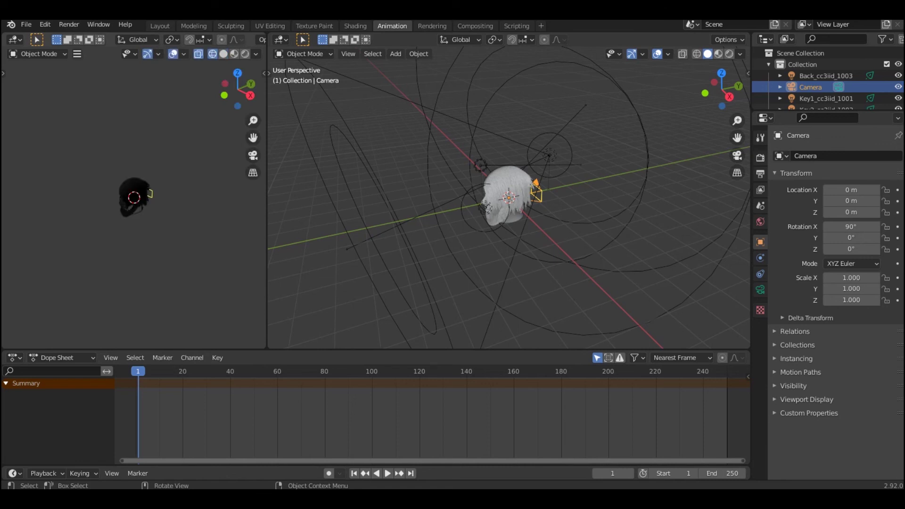
left_click(244, 53)
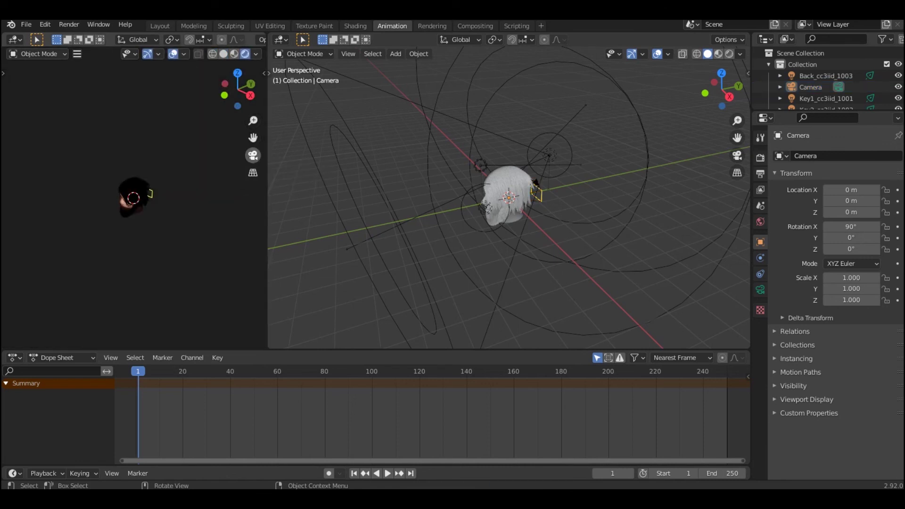
left_click(253, 155)
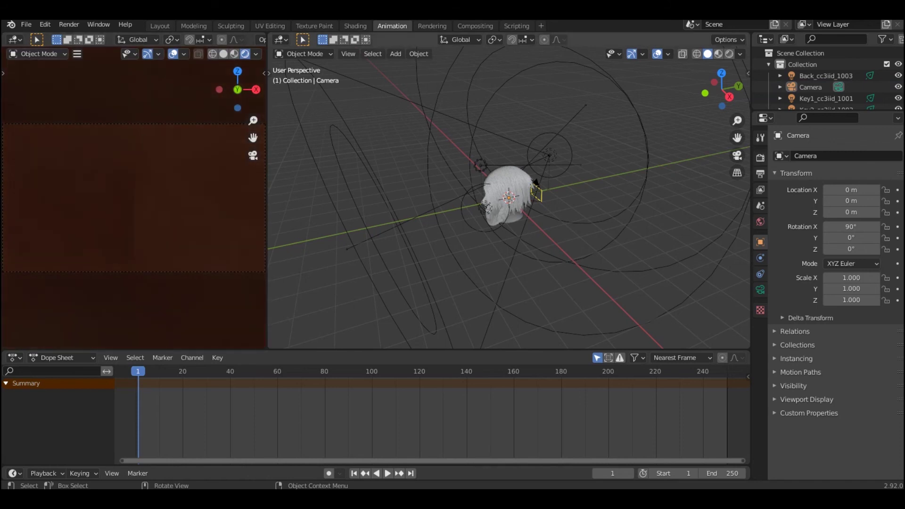
Move the camera along Y to -7.4179 m, in front of the face
key("t")
left_click(283, 118)
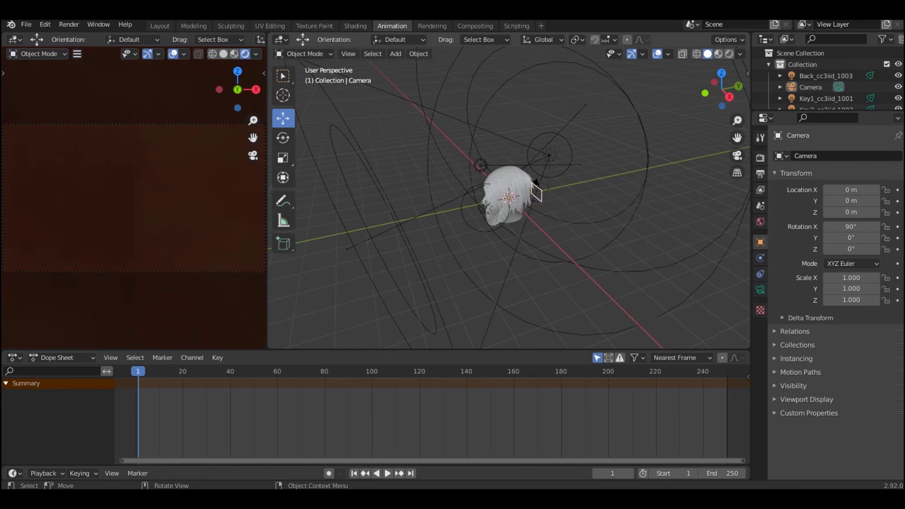
left_click(810, 87)
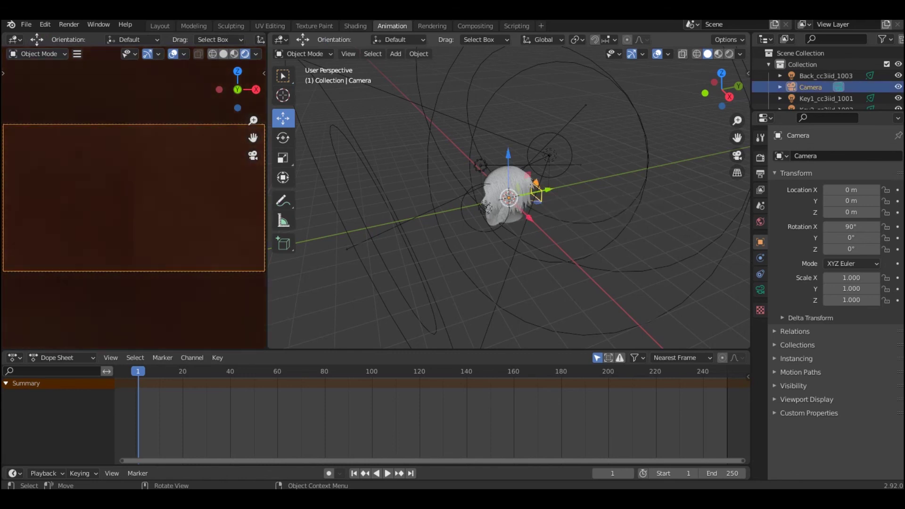
left_click_drag(546, 190, 349, 230)
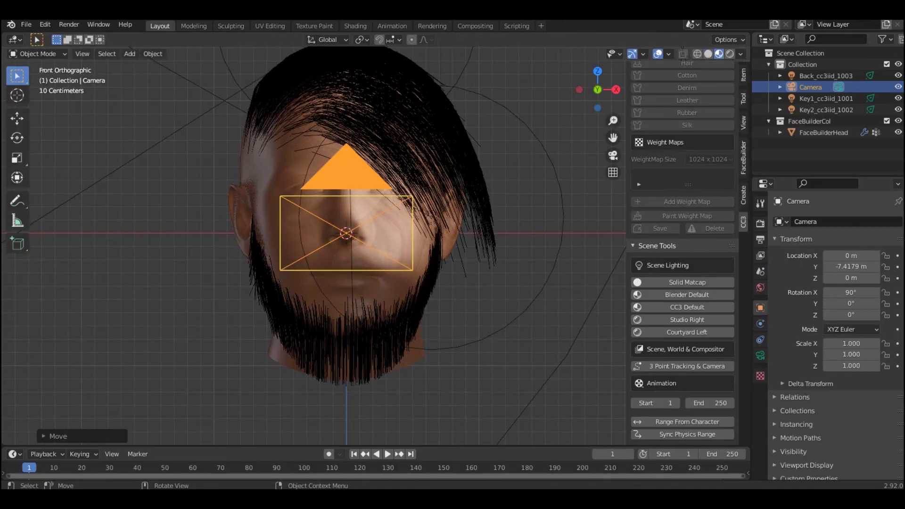
View through the camera and cycle CC3 Default, Studio Right, then Courtyard Left lighting
key("KP_0")
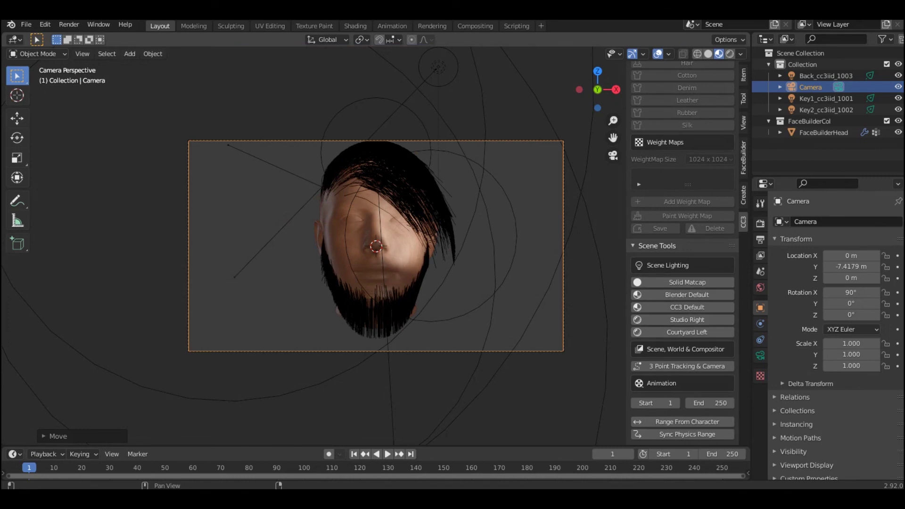
left_click(686, 307)
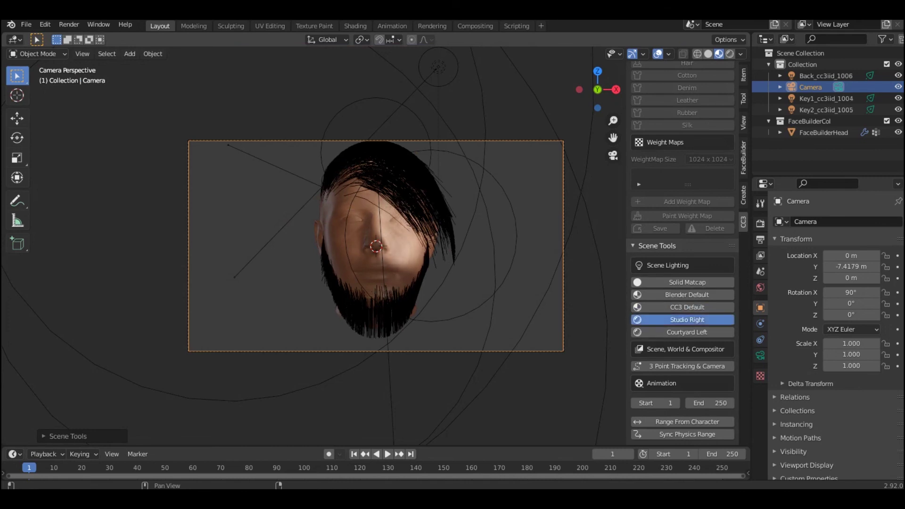
left_click(686, 320)
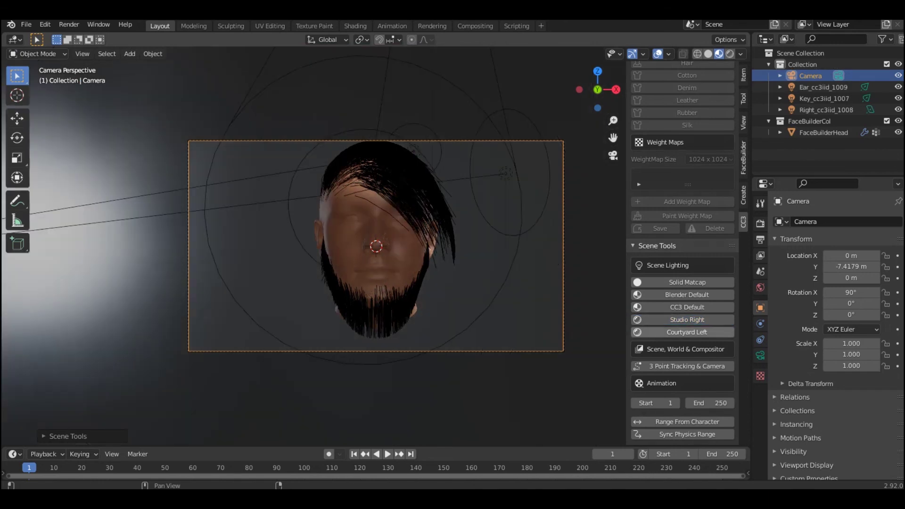
left_click(687, 332)
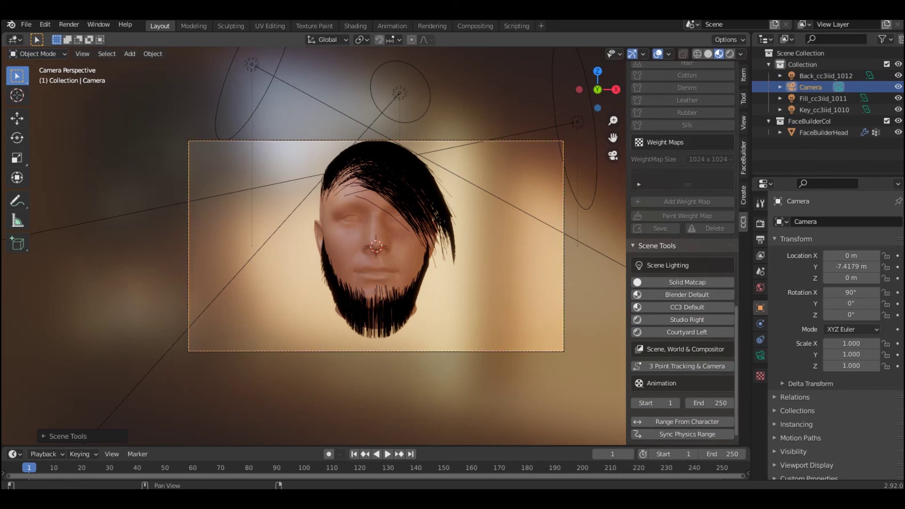
scroll(682, 253, "up", 4)
scroll(683, 253, "up", 4)
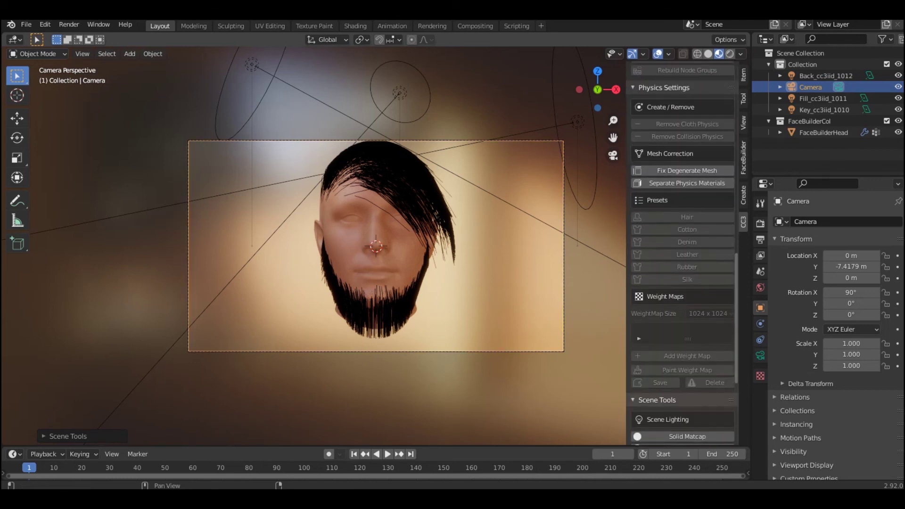
scroll(682, 253, "up", 1)
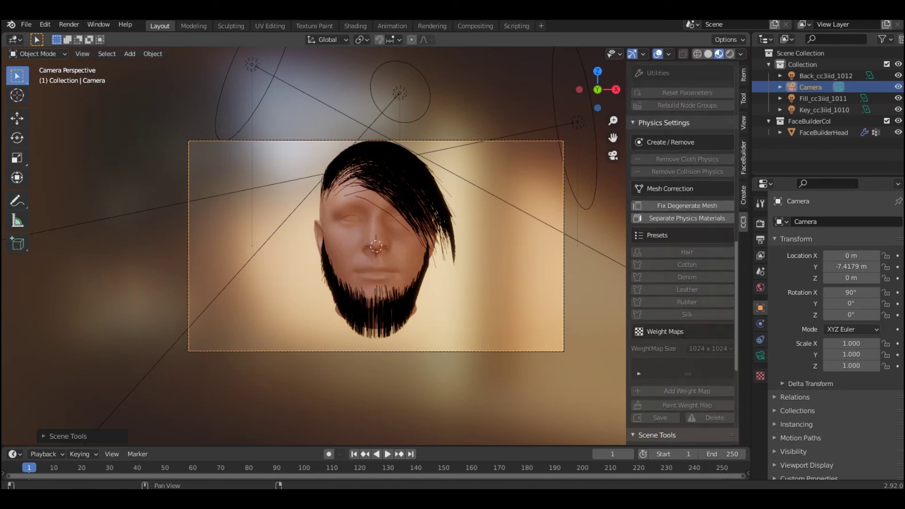
scroll(682, 253, "up", 5)
scroll(683, 253, "up", 4)
scroll(682, 253, "up", 3)
scroll(683, 253, "up", 8)
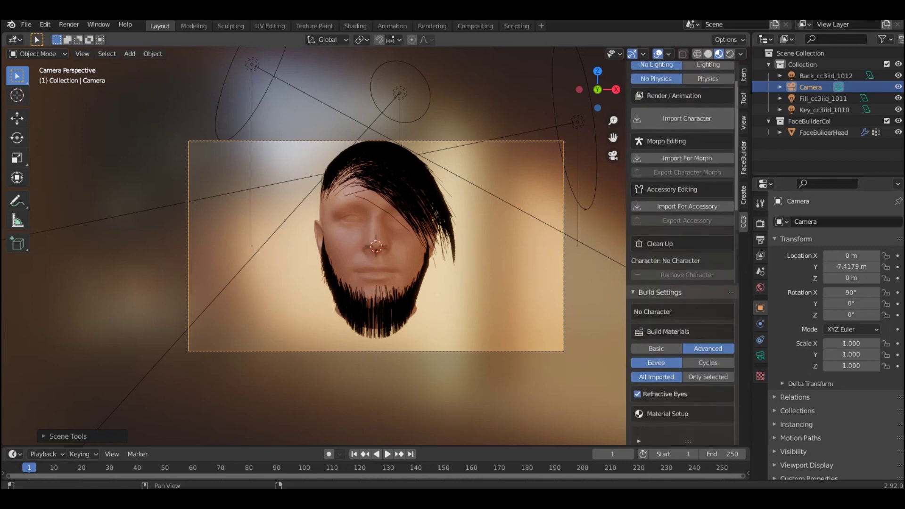
scroll(682, 253, "up", 2)
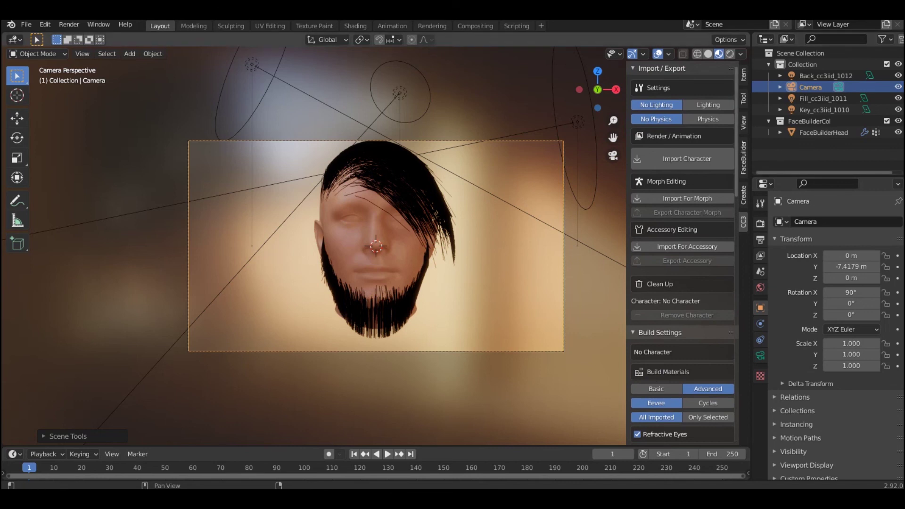